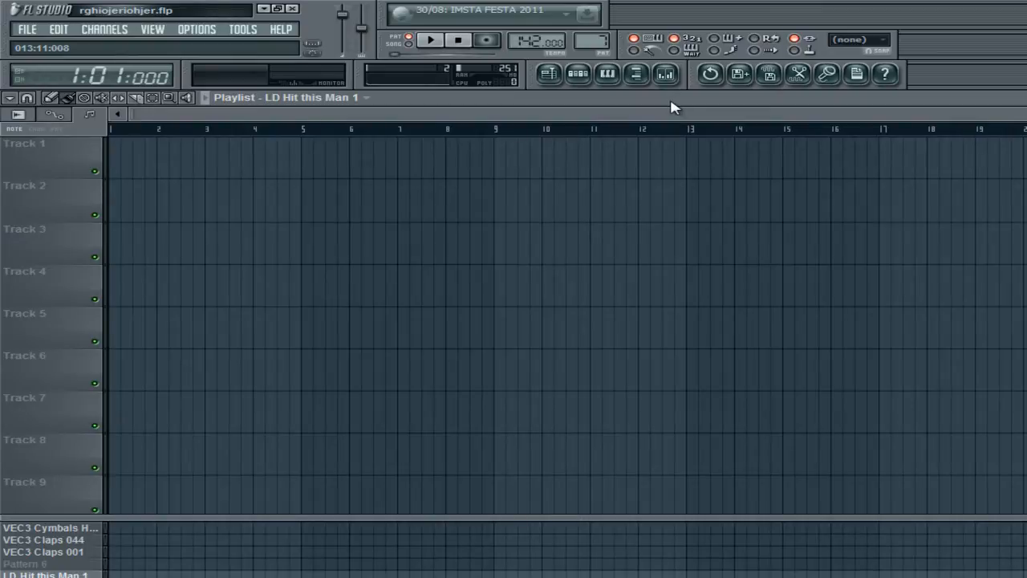
# Step: Open the LD Hit this Man 1 piano roll and highlight its lower bass line and upper melody notes in turn
pyautogui.click(607, 74)
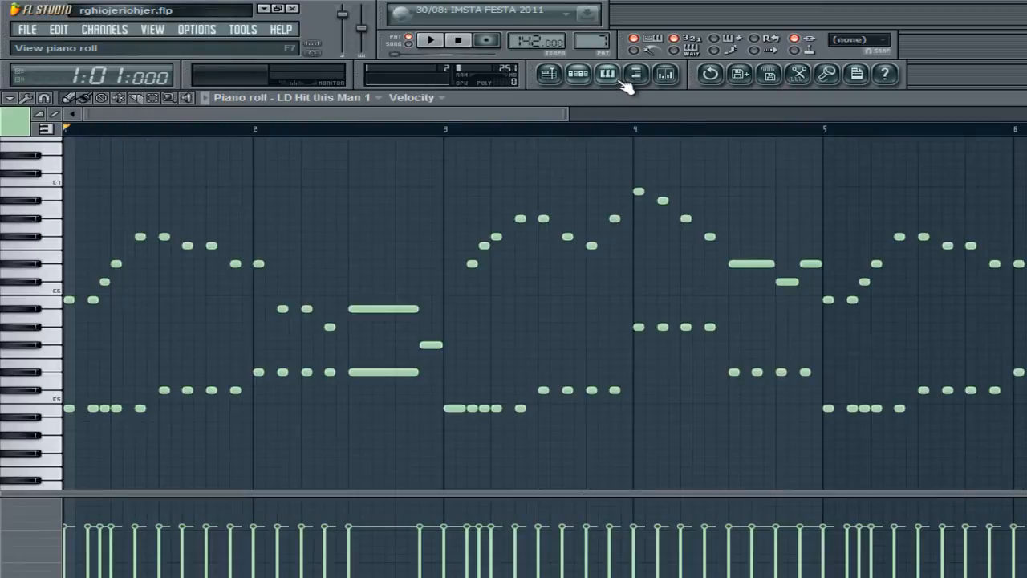
pyautogui.click(607, 74)
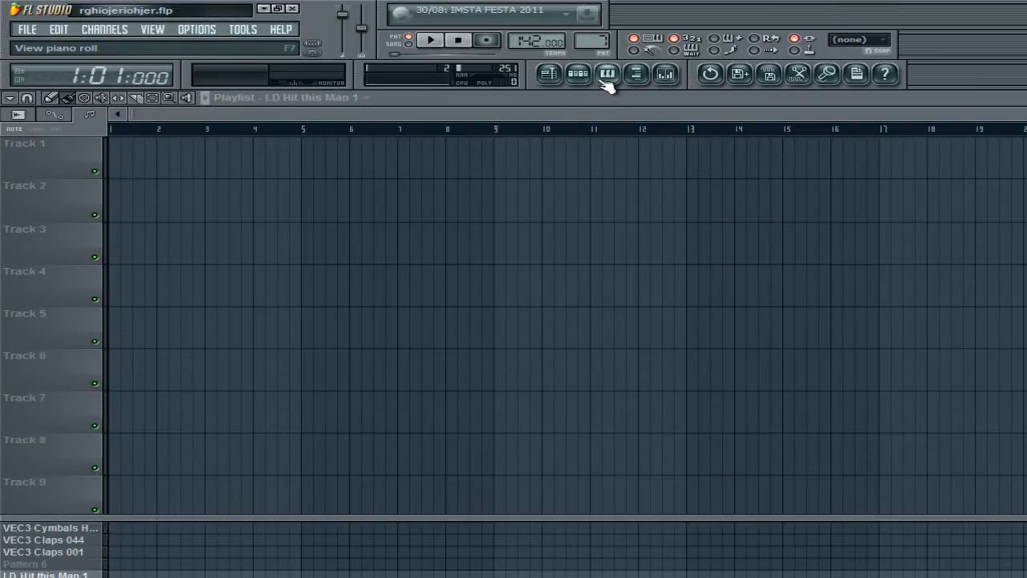
pyautogui.click(606, 77)
pyautogui.keyDown('ctrl'); pyautogui.scroll(-3, 982, 206); pyautogui.keyUp('ctrl')
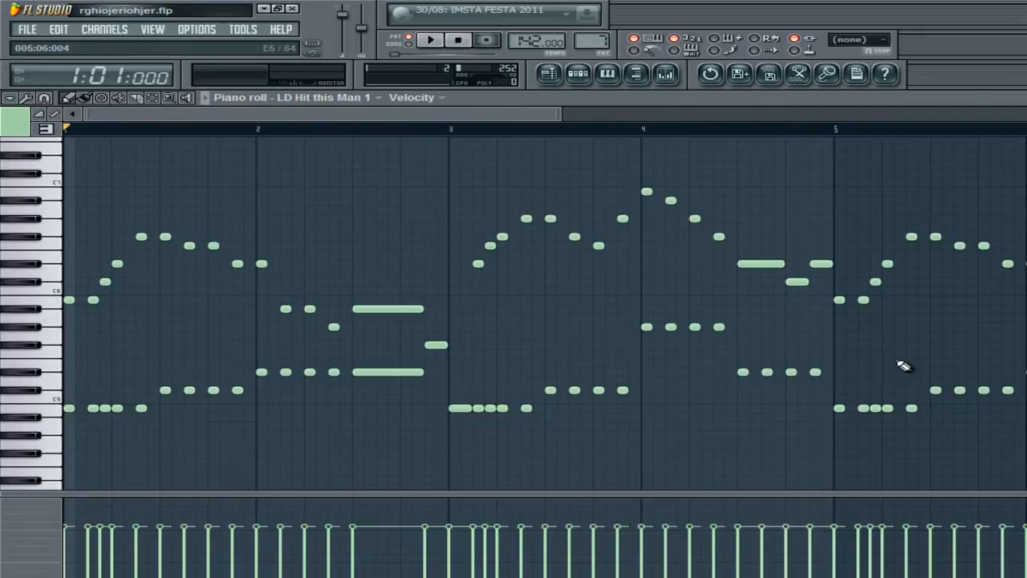
pyautogui.moveTo(897, 360); pyautogui.dragTo(60, 449)
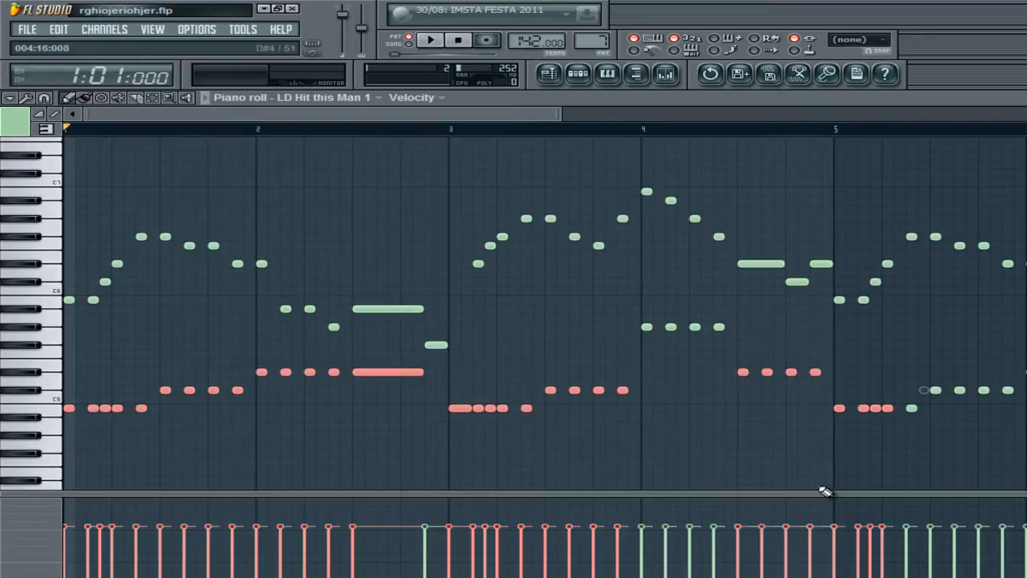
pyautogui.moveTo(1026, 360); pyautogui.dragTo(64, 455)
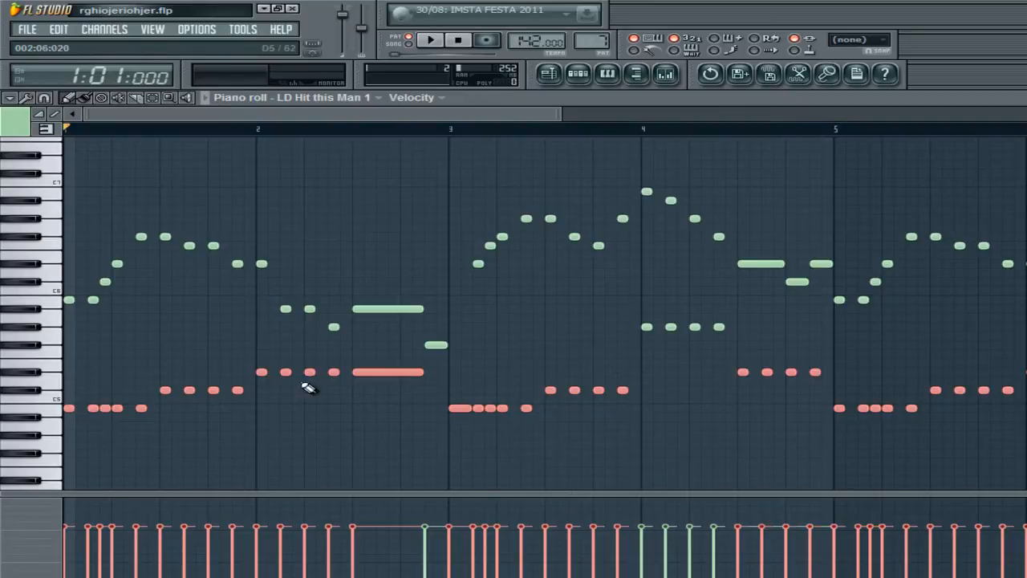
pyautogui.moveTo(805, 153); pyautogui.dragTo(4, 329)
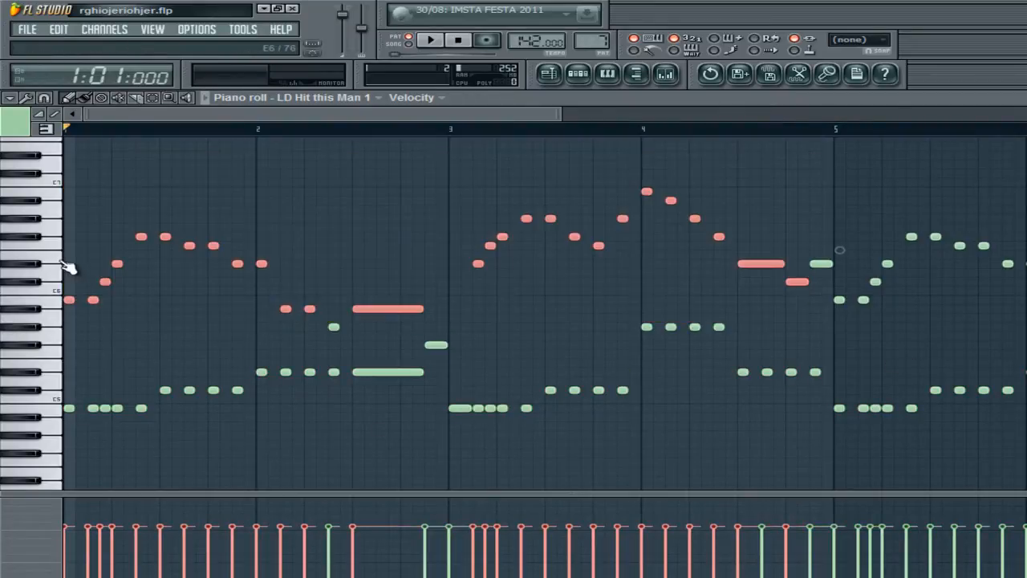
pyautogui.moveTo(80, 250); pyautogui.dragTo(81, 420)
pyautogui.moveTo(91, 278); pyautogui.dragTo(117, 434)
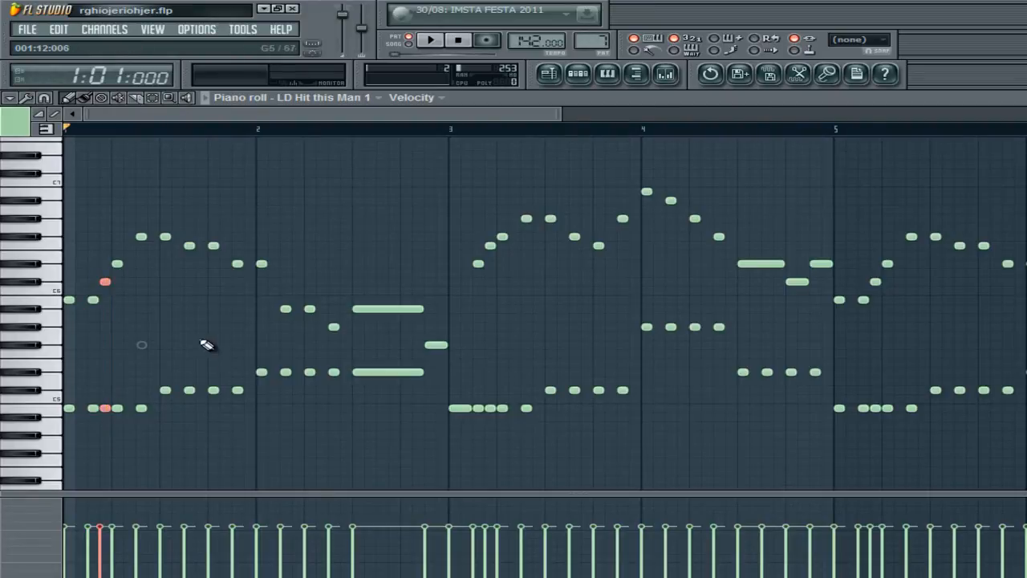
pyautogui.click(173, 319)
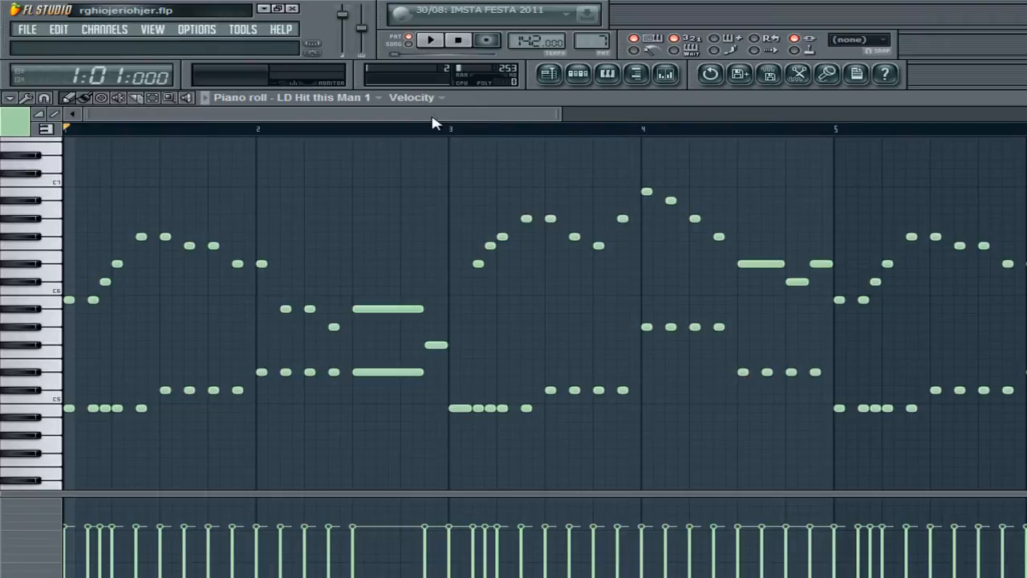
# Step: Play the LD Hit this Man 1 pattern while following its notes, stop playback, and return to the playlist
pyautogui.click(433, 46)
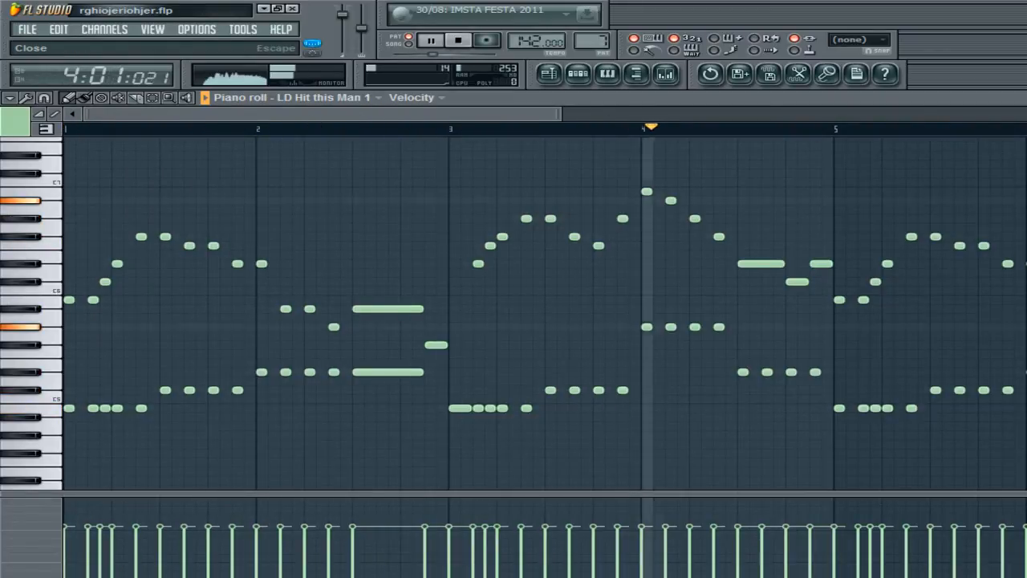
pyautogui.moveTo(506, 113); pyautogui.dragTo(736, 102)
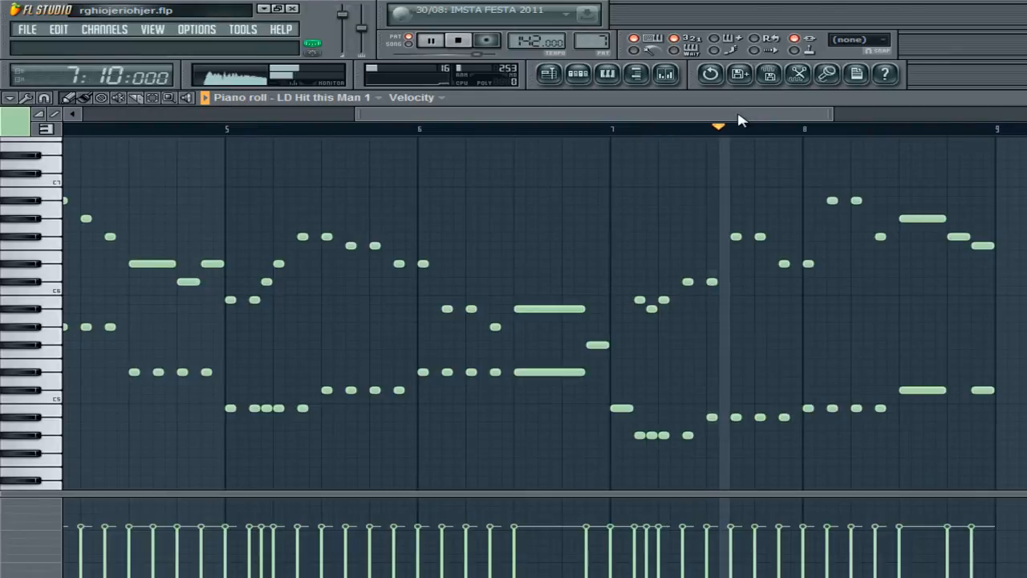
pyautogui.click(462, 42)
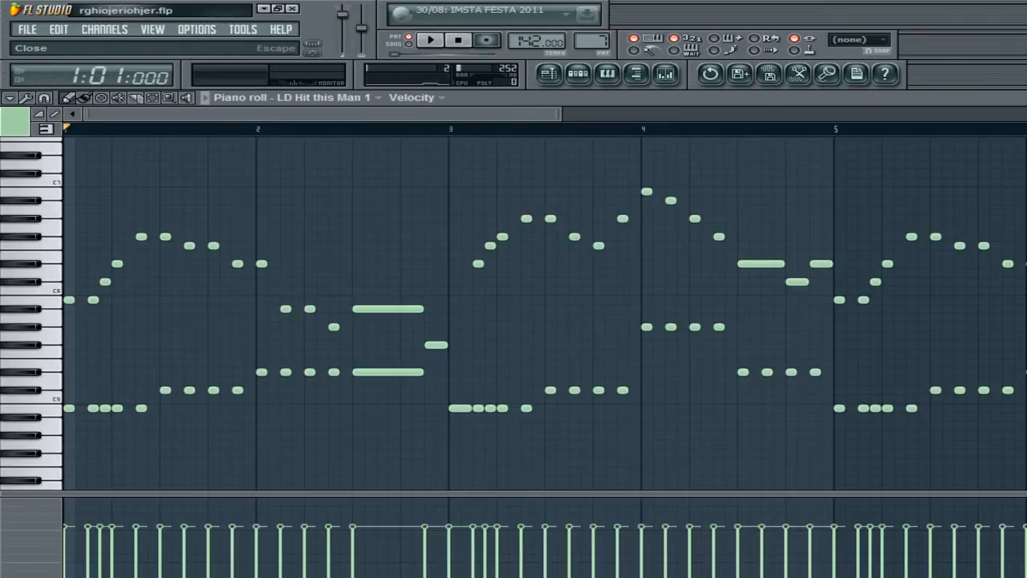
pyautogui.press('F5')
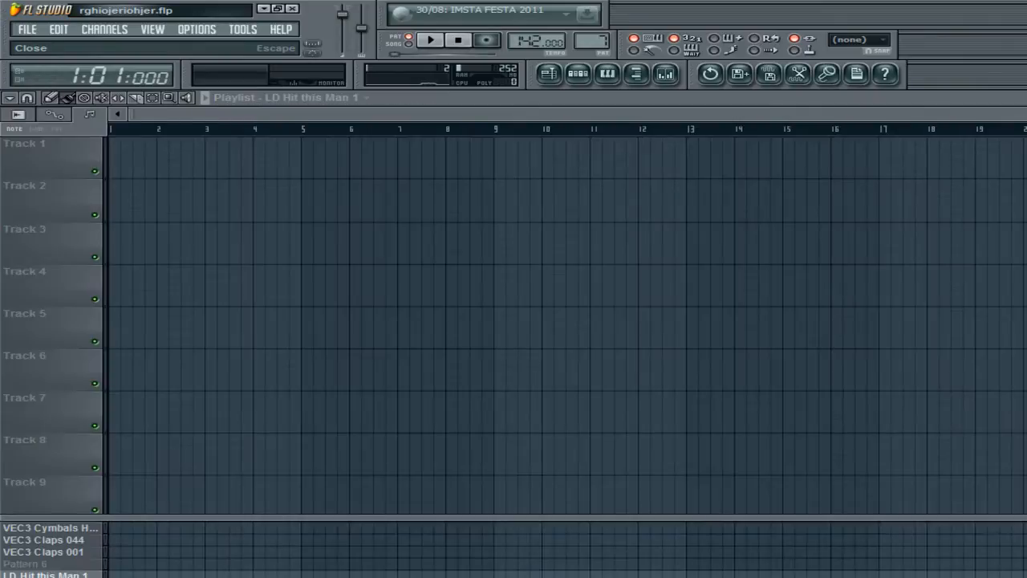
# Step: Open the mixer, reposition it to show the Bass 1 effect slots in full, and close it
pyautogui.click(666, 78)
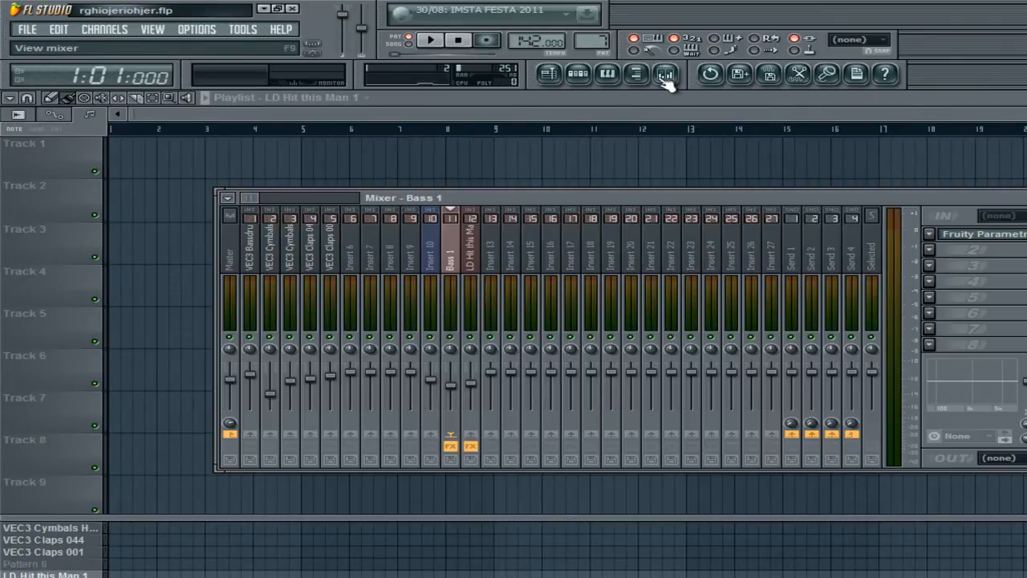
pyautogui.press('F9')
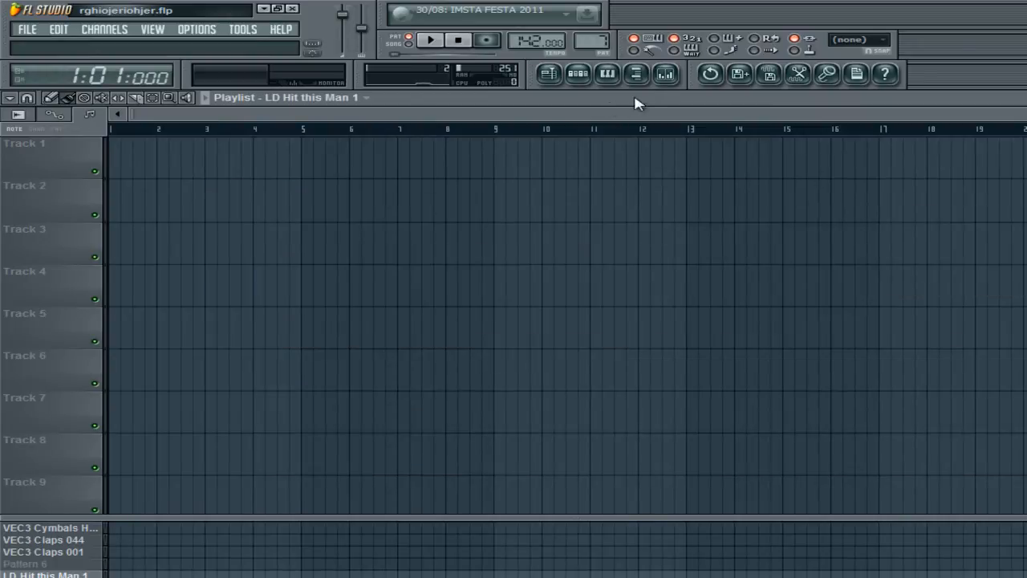
pyautogui.click(666, 73)
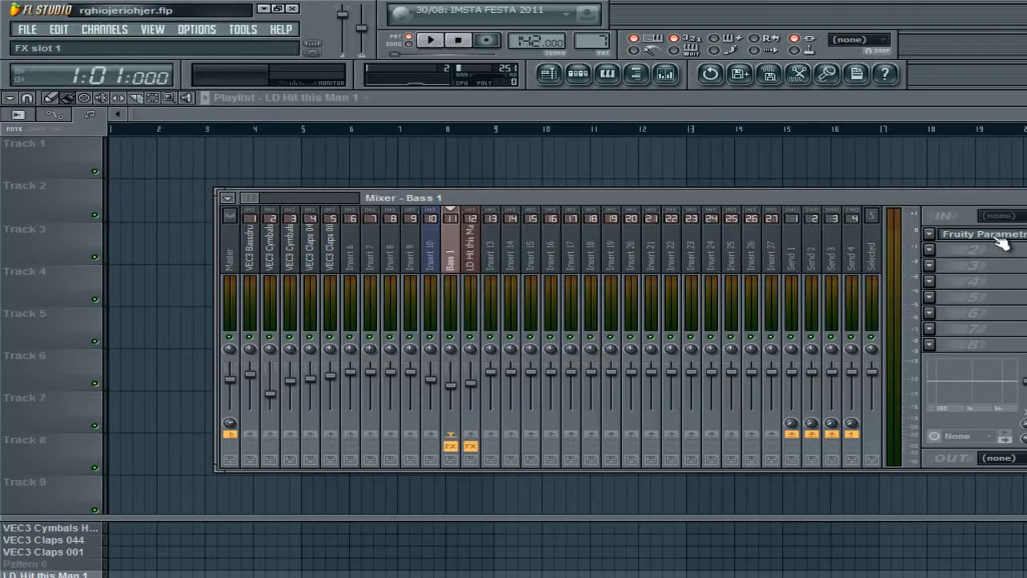
pyautogui.moveTo(997, 212); pyautogui.dragTo(853, 175)
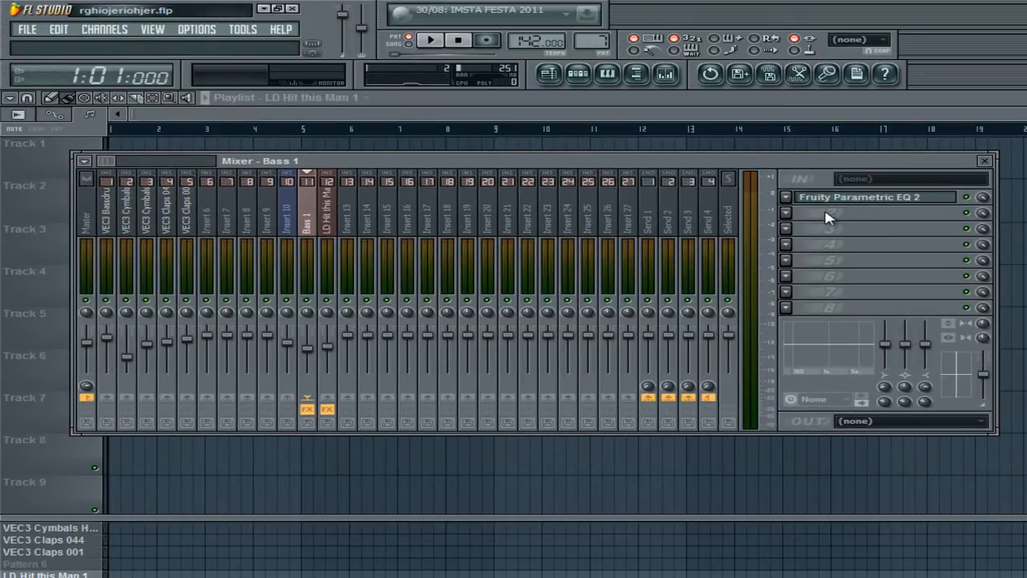
pyautogui.click(487, 118)
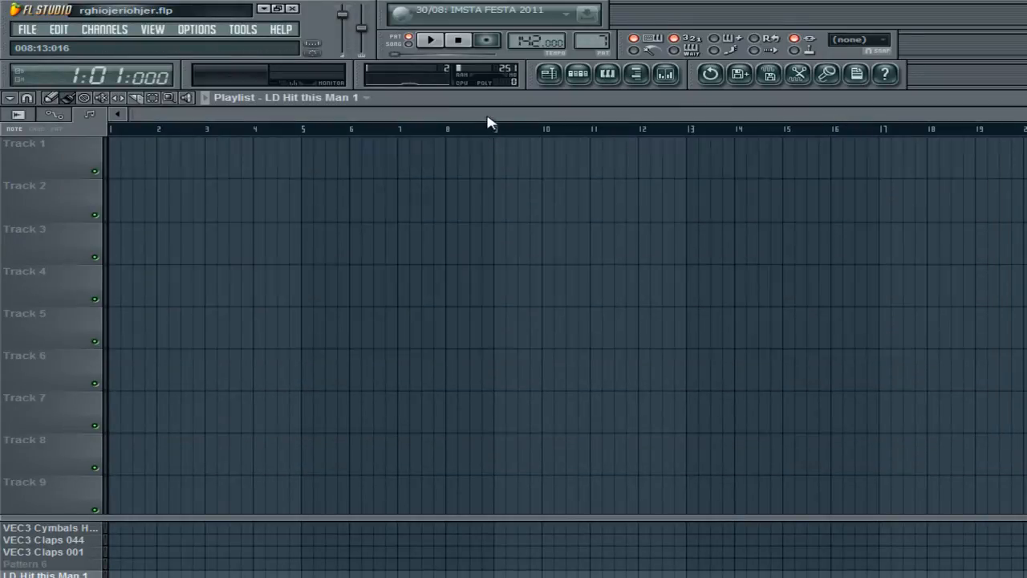
# Step: Select the BA Broad HandsUp pattern and review its bass notes in the piano roll before returning to the playlist
pyautogui.click(577, 74)
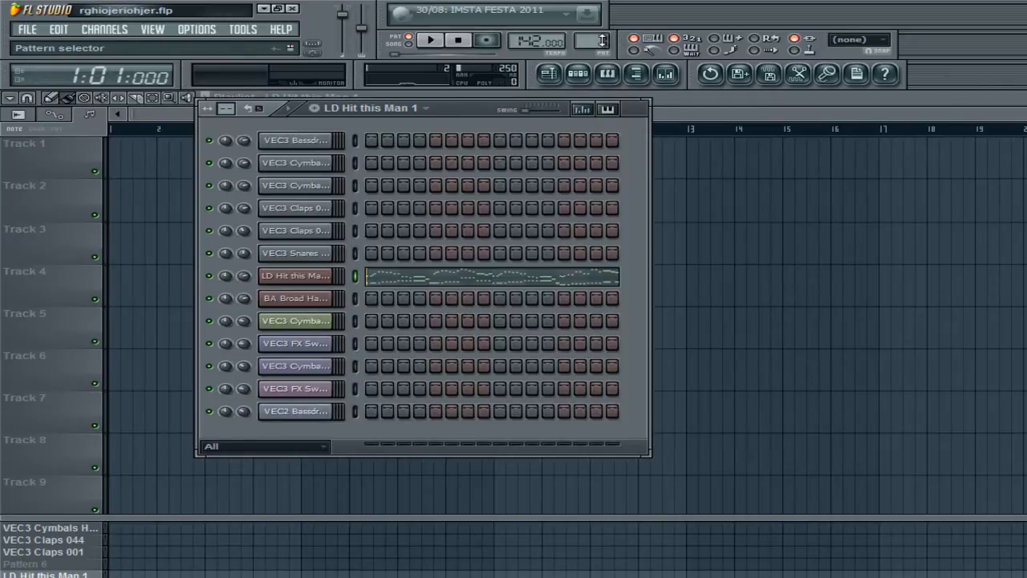
pyautogui.scroll(-1, 602, 40)
pyautogui.scroll(-2, 601, 41)
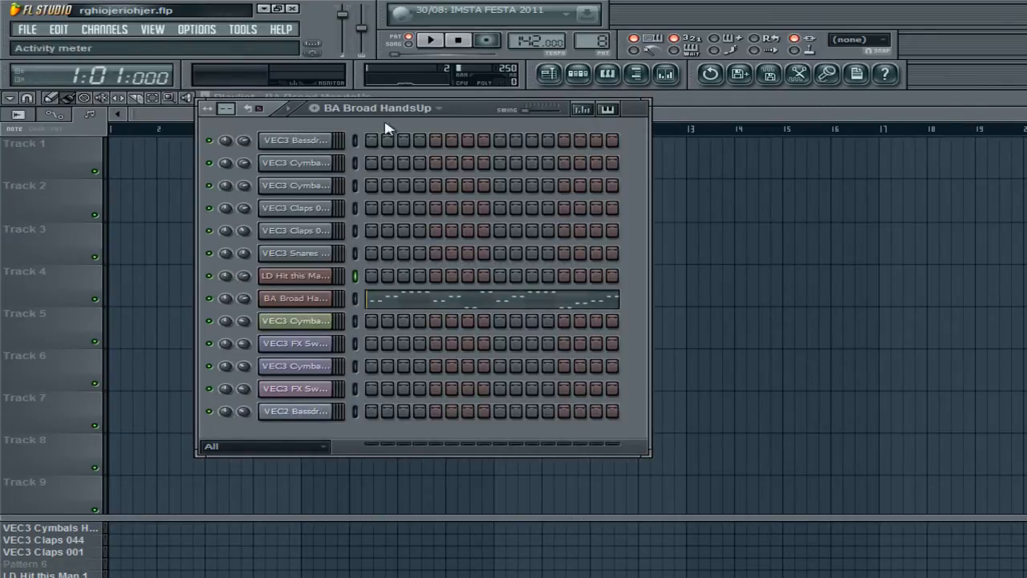
pyautogui.click(399, 300)
pyautogui.scroll(-3, 399, 301)
pyautogui.scroll(2, 552, 320)
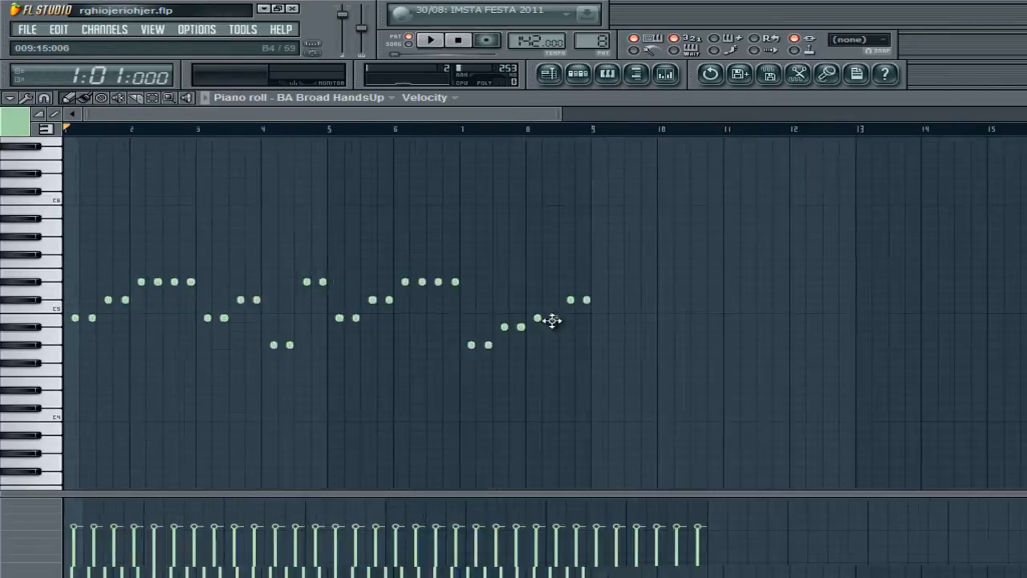
pyautogui.click(1022, 98)
pyautogui.click(898, 100)
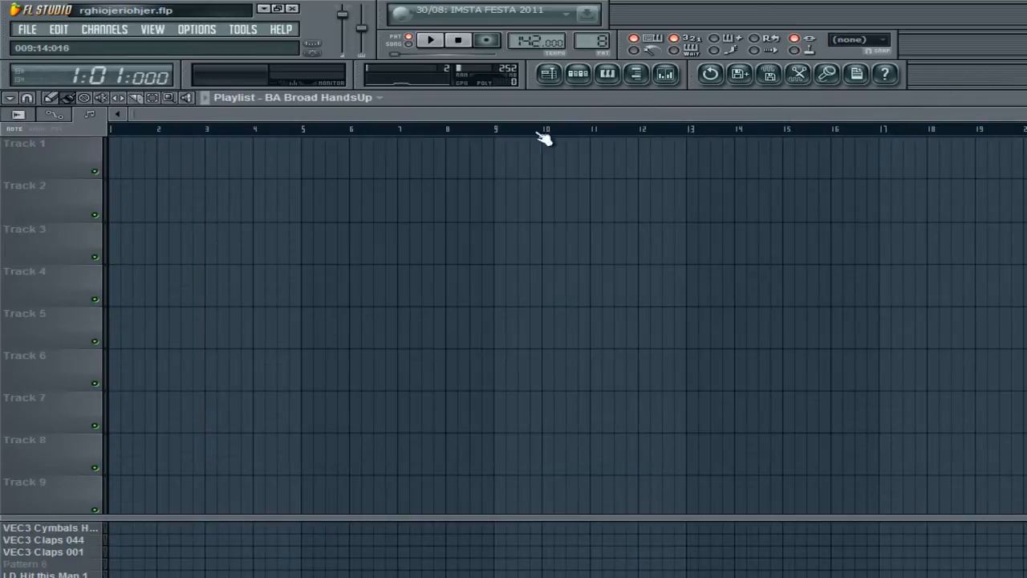
# Step: Place two consecutive BA Broad HandsUp clips on Track 1 of the playlist, covering bars 1 to 16
pyautogui.moveTo(376, 168); pyautogui.dragTo(92, 168)
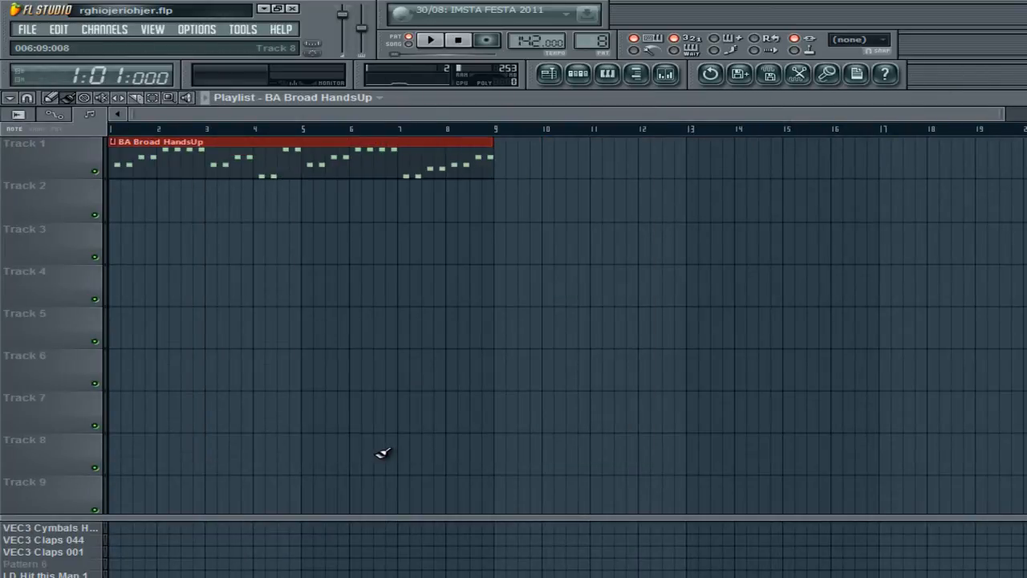
pyautogui.click(562, 156)
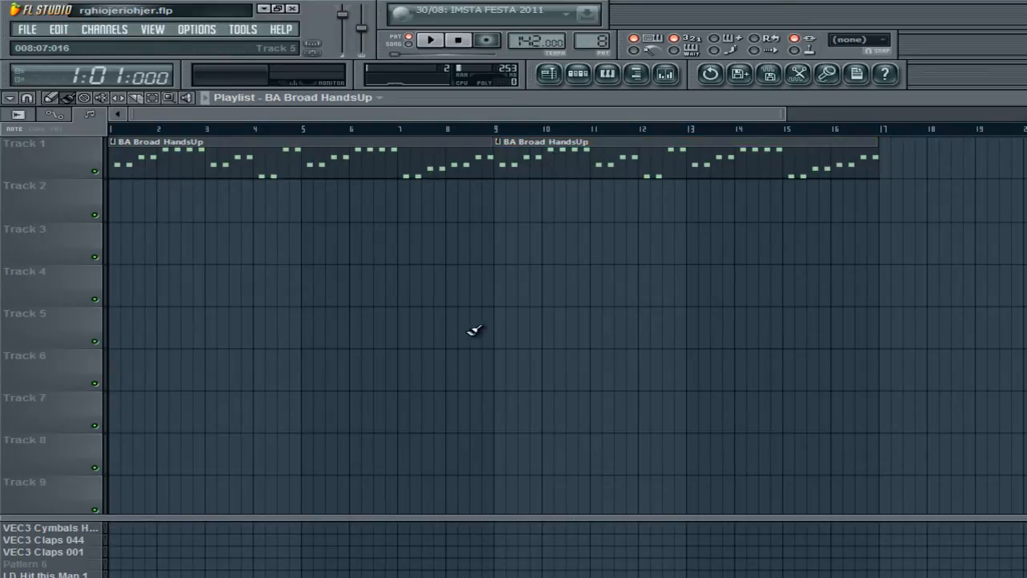
# Step: View the LD Hit this Man 1 and BA Broad HandsUp patterns in the step sequencer and close it
pyautogui.click(84, 572)
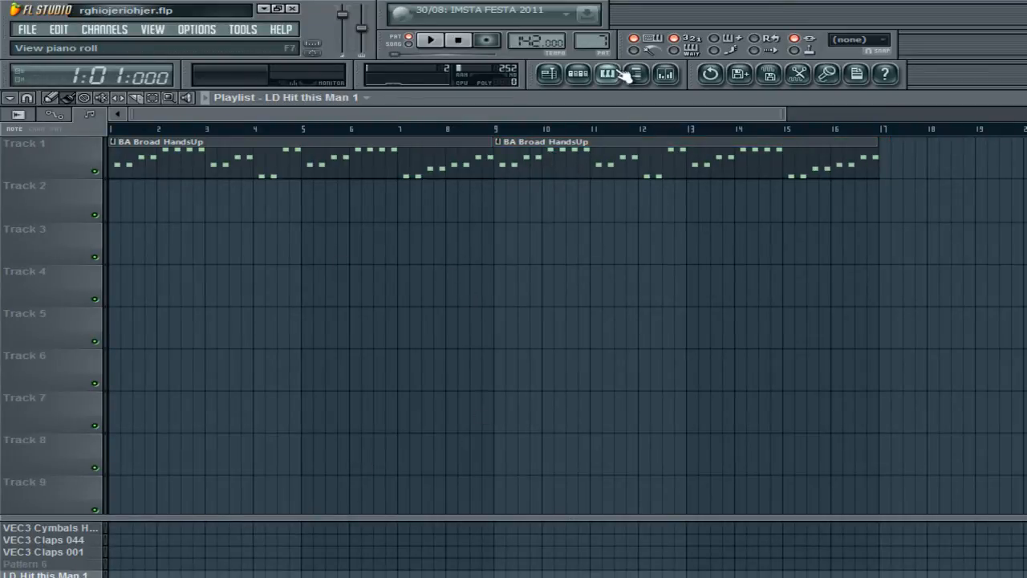
pyautogui.click(576, 73)
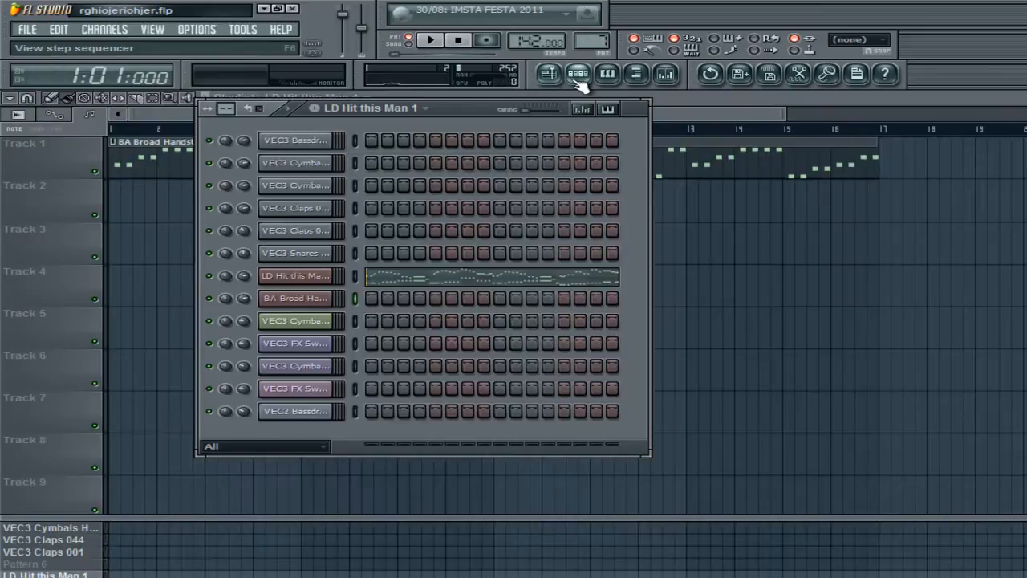
pyautogui.moveTo(595, 42)
pyautogui.mouseDown()
pyautogui.moveTo(595, 29)
pyautogui.moveTo(602, 42)
pyautogui.mouseUp()
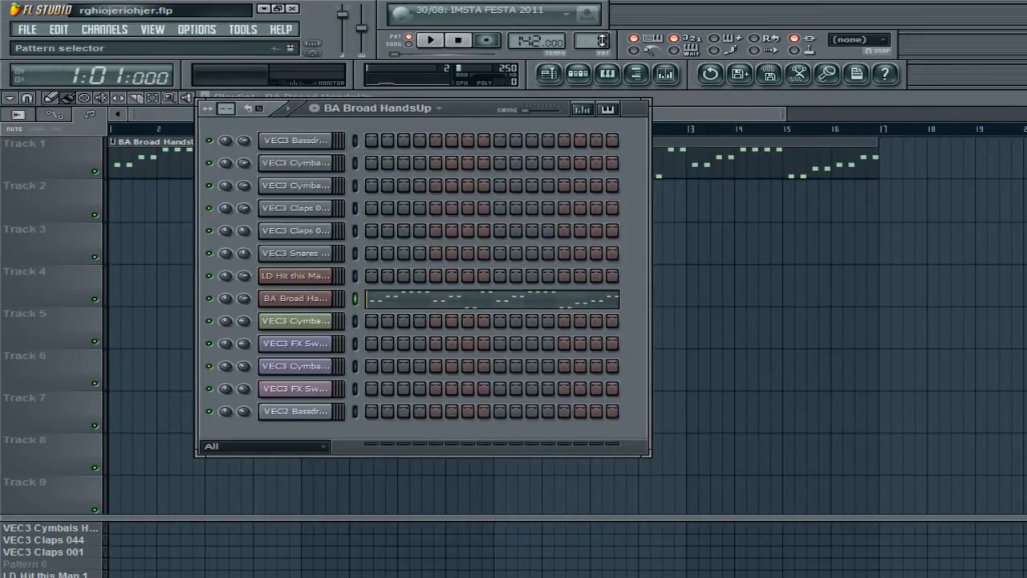
pyautogui.click(722, 120)
pyautogui.moveTo(881, 218); pyautogui.dragTo(120, 148)
pyautogui.rightClick(360, 291)
# Step: Paint VEC3 Bassdrums pattern blocks across bars 1 to 16 and both VEC3 Claps patterns, 001 and 044, across bars 5 to 16
pyautogui.scroll(2, 140, 552)
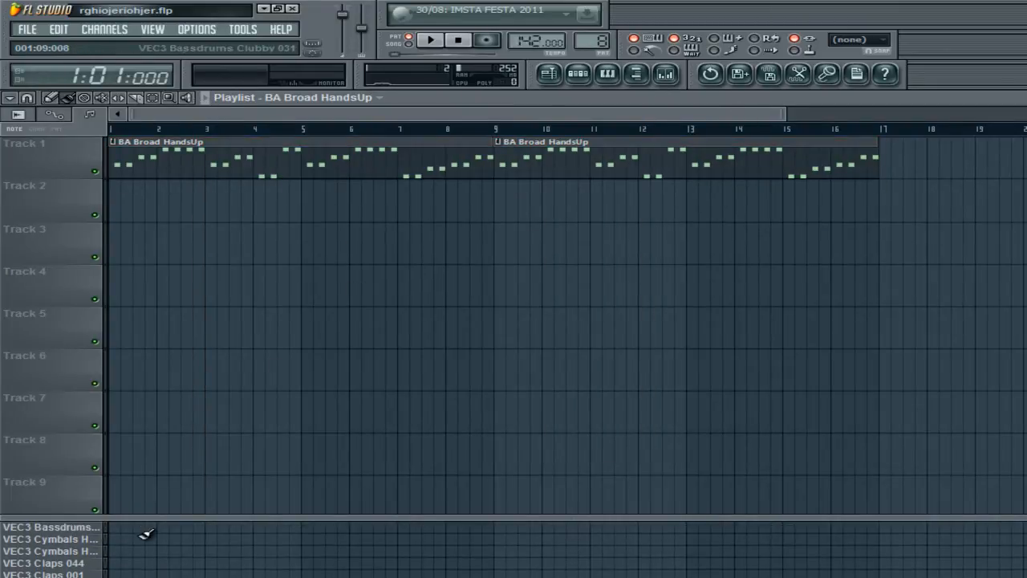
pyautogui.moveTo(144, 534); pyautogui.dragTo(875, 531)
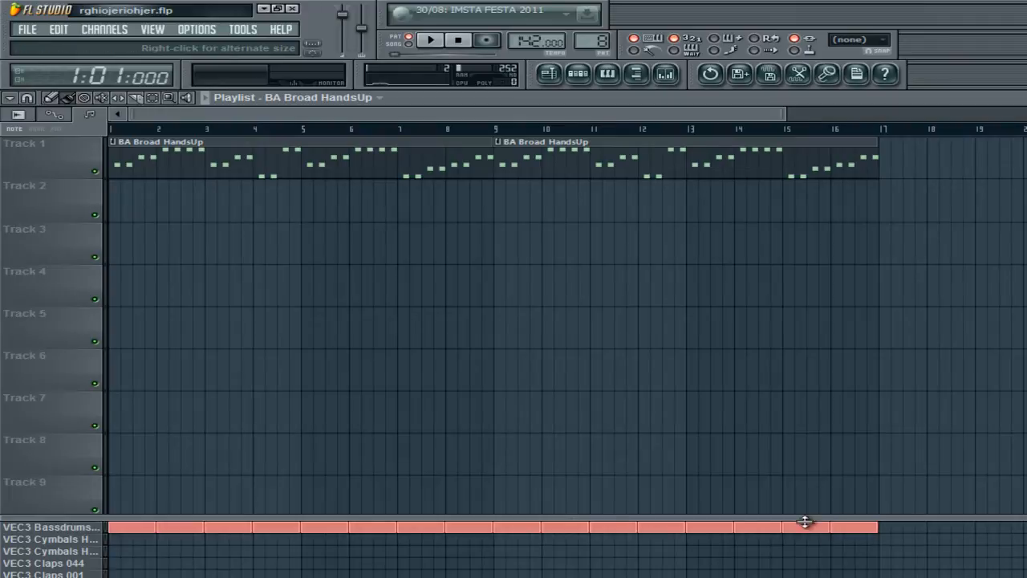
pyautogui.moveTo(361, 573); pyautogui.dragTo(848, 557)
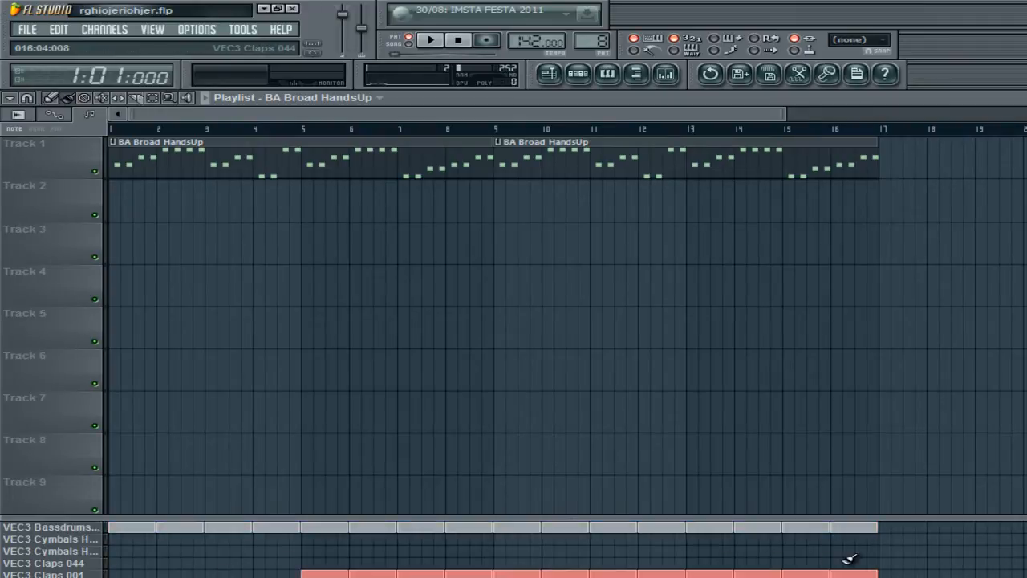
pyautogui.click(306, 561)
pyautogui.moveTo(306, 561)
pyautogui.mouseDown()
pyautogui.moveTo(855, 545)
pyautogui.moveTo(848, 557)
pyautogui.mouseUp()
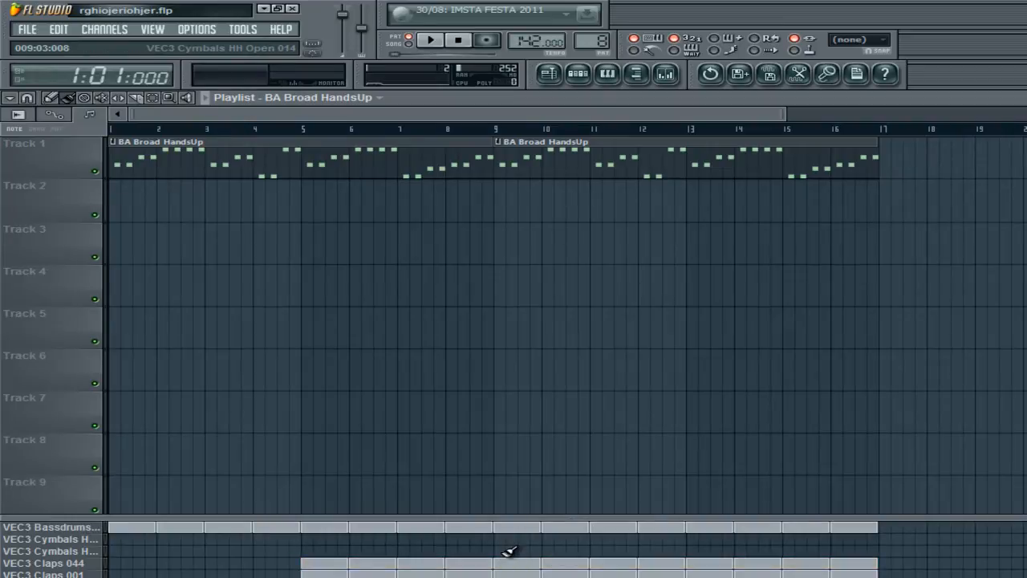
# Step: Paint VEC3 Cymbals HH Open 014 blocks across bars 9 to 16 and the other VEC3 Cymbals pattern across bars 13 to 16
pyautogui.moveTo(509, 551); pyautogui.dragTo(848, 553)
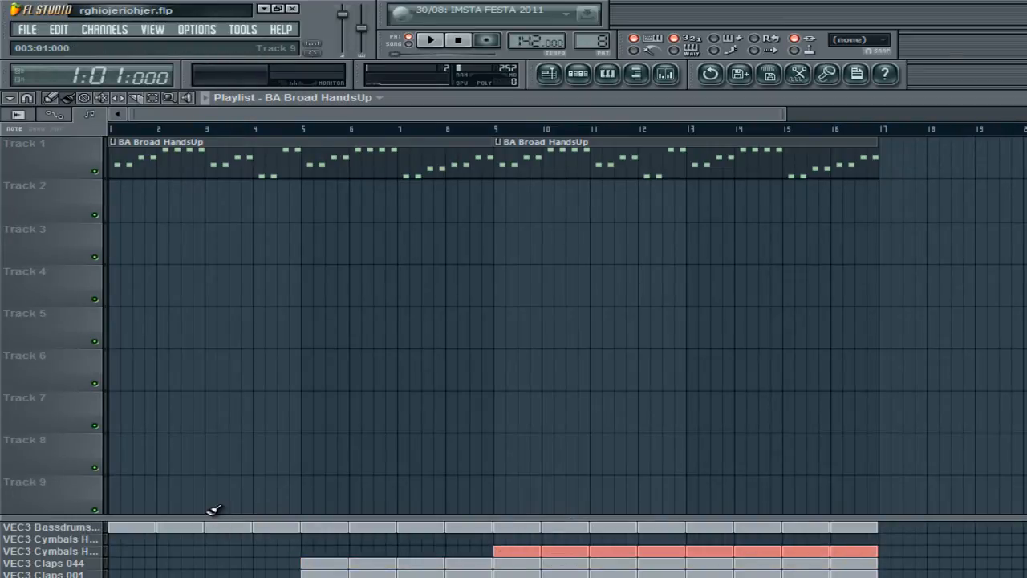
pyautogui.moveTo(690, 538); pyautogui.dragTo(875, 539)
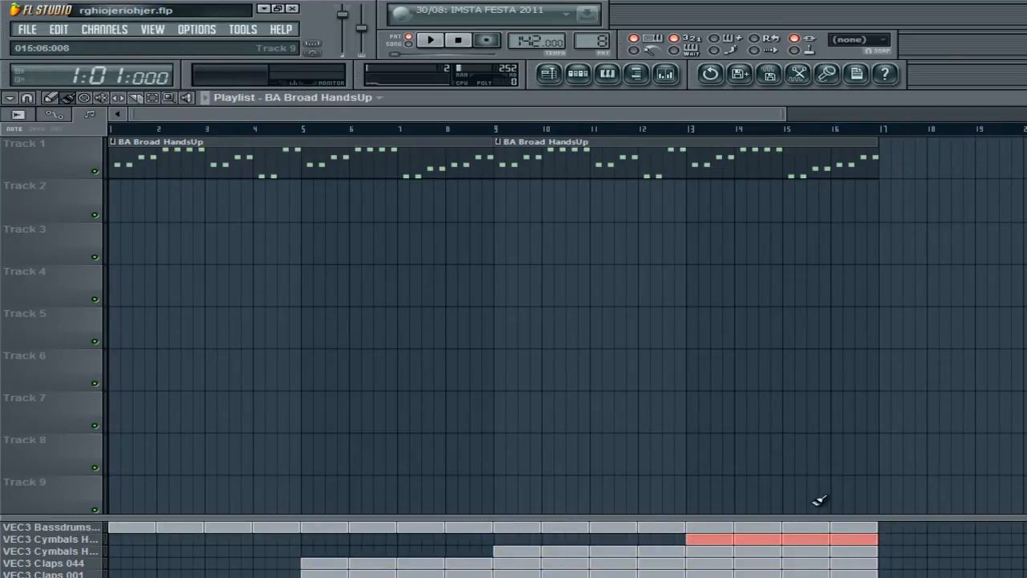
# Step: Highlight the row of VEC3 Bassdrums blocks across bars 1 to 16 of the playlist
pyautogui.moveTo(614, 115); pyautogui.dragTo(967, 123)
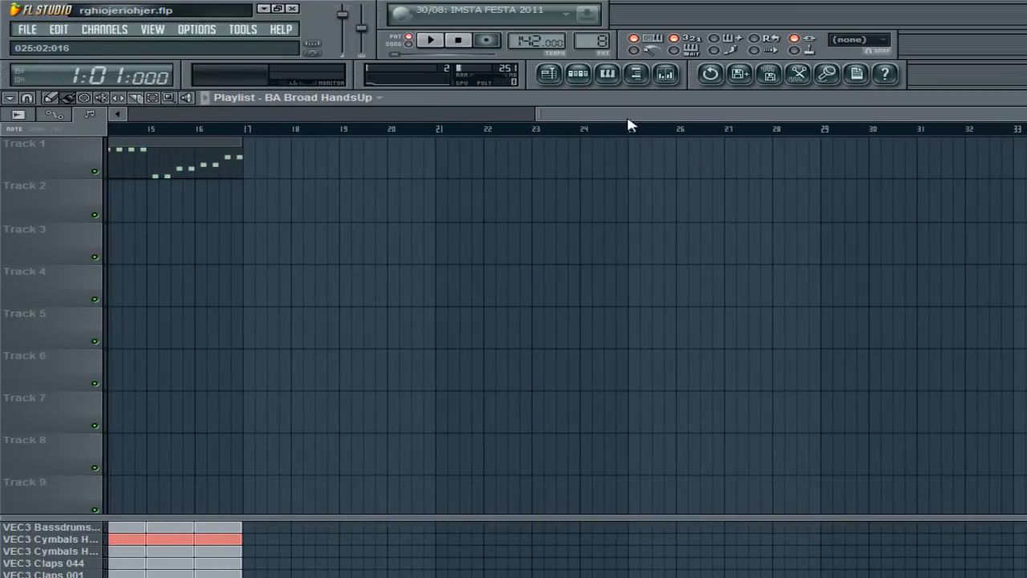
pyautogui.moveTo(630, 120); pyautogui.dragTo(7, 77)
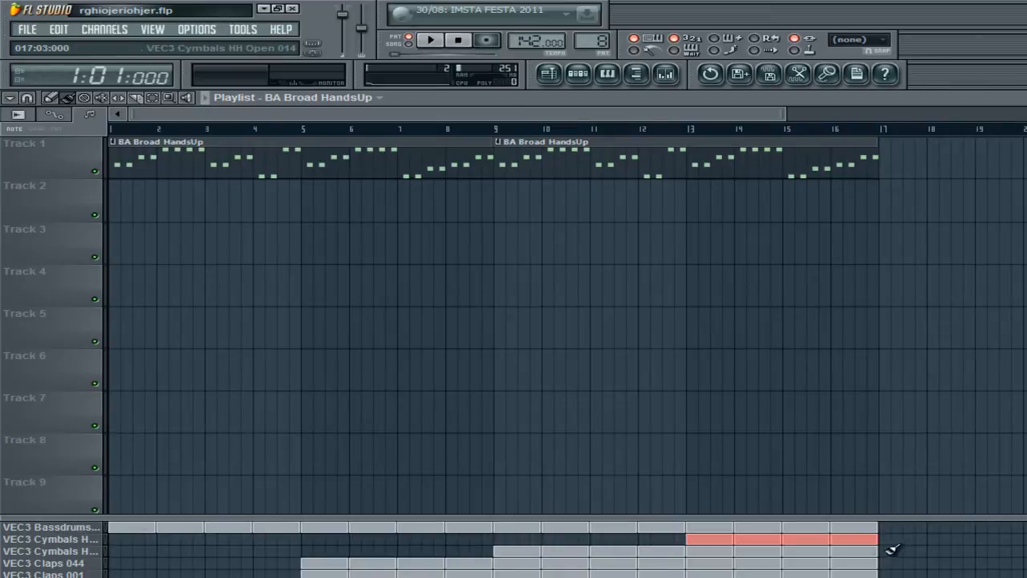
pyautogui.moveTo(900, 529); pyautogui.dragTo(3, 536)
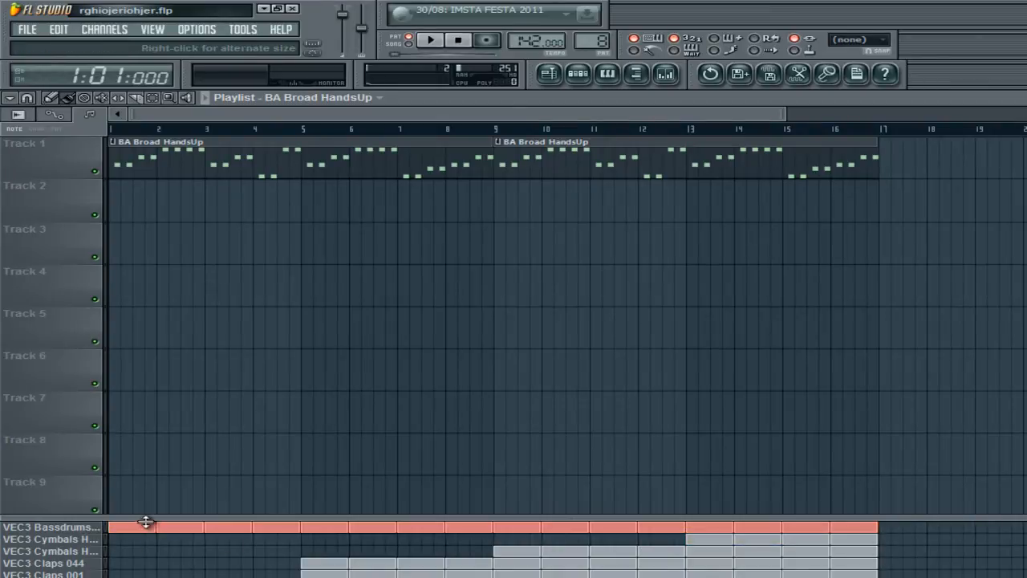
# Step: Highlight the VEC3 Cymbals rows and both VEC3 Claps rows in turn to review where each pattern enters the build-up
pyautogui.moveTo(145, 522); pyautogui.dragTo(148, 430)
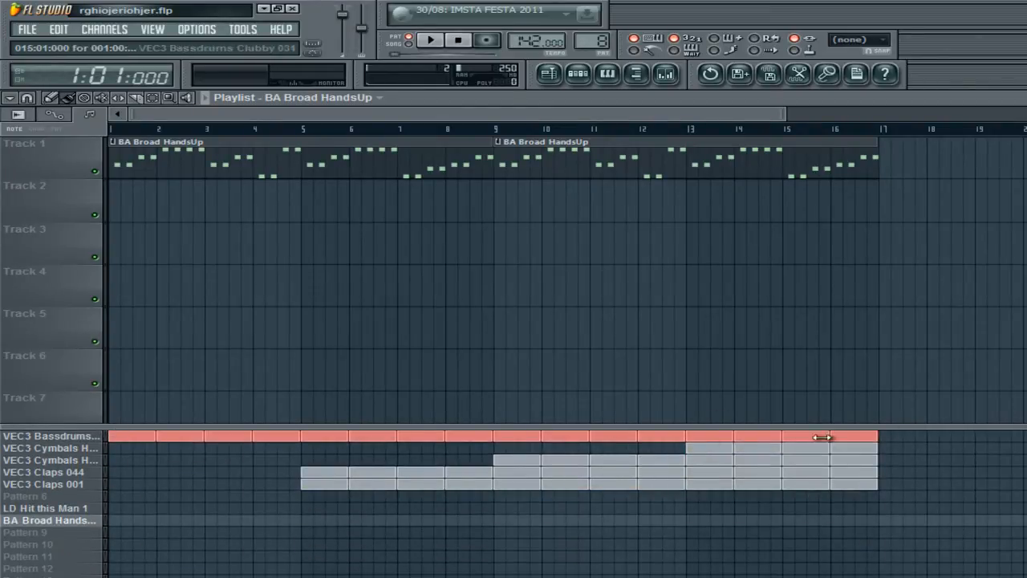
pyautogui.moveTo(886, 446); pyautogui.dragTo(695, 452)
pyautogui.click(883, 473)
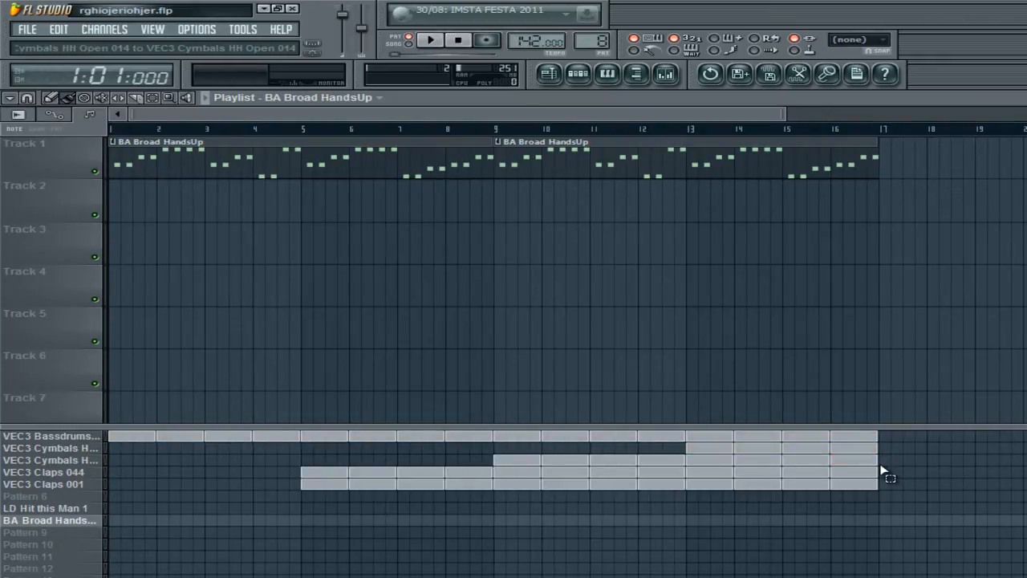
pyautogui.moveTo(881, 471); pyautogui.dragTo(488, 463)
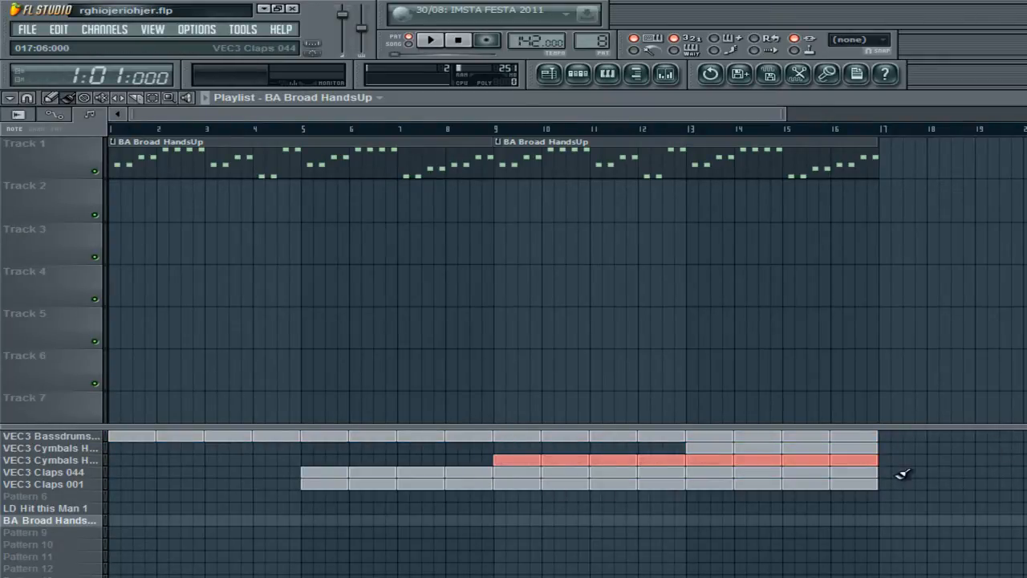
pyautogui.moveTo(966, 532); pyautogui.dragTo(298, 474)
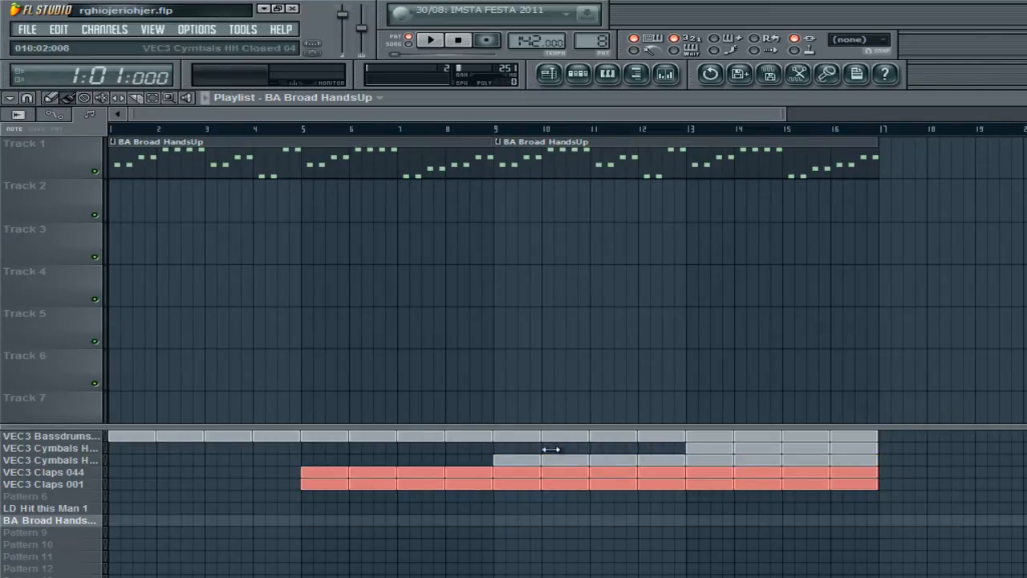
pyautogui.moveTo(556, 427); pyautogui.dragTo(574, 498)
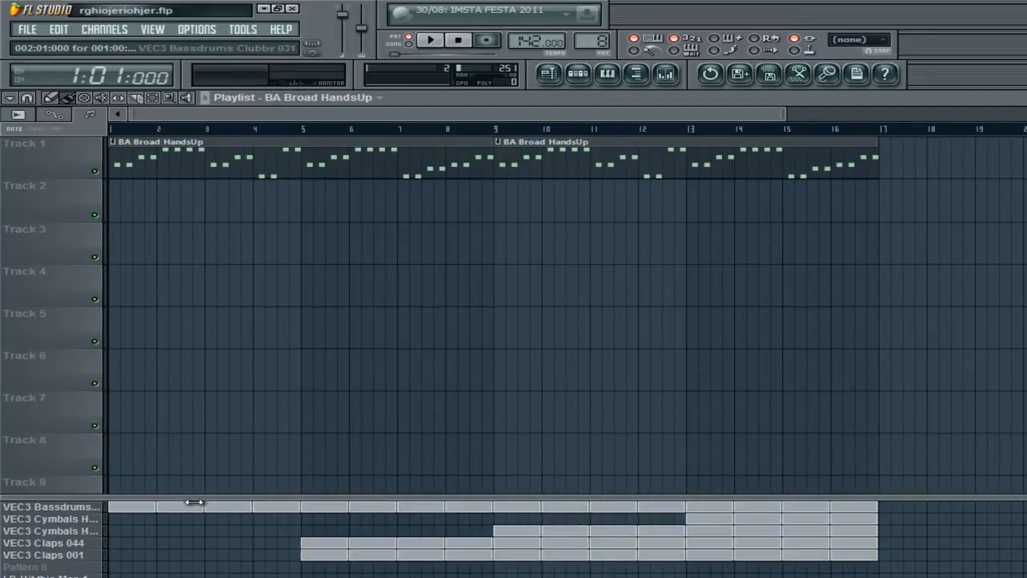
# Step: Switch playback to song mode and play the arrangement from bar 1 through bar 16
pyautogui.click(406, 44)
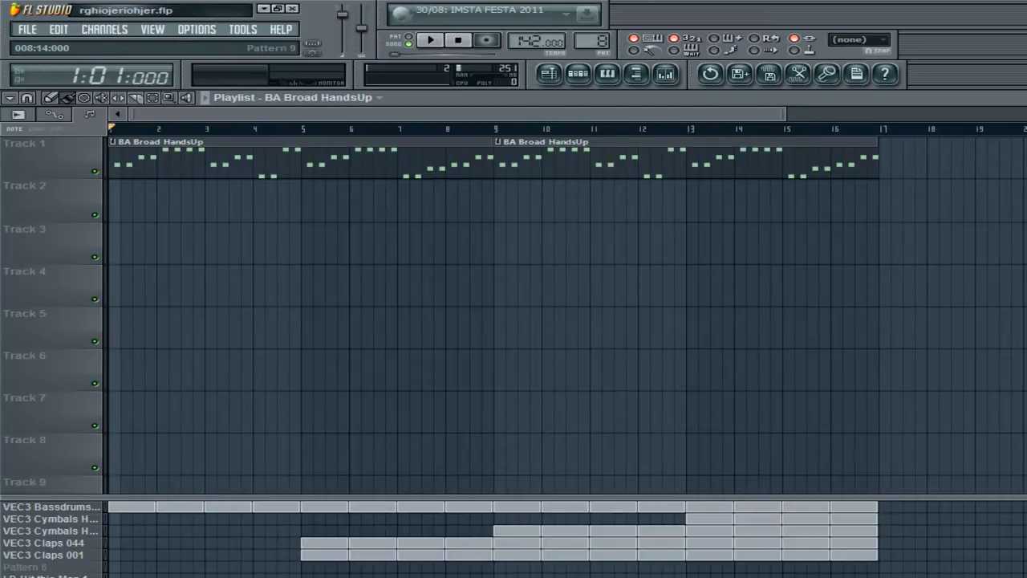
pyautogui.press('space')
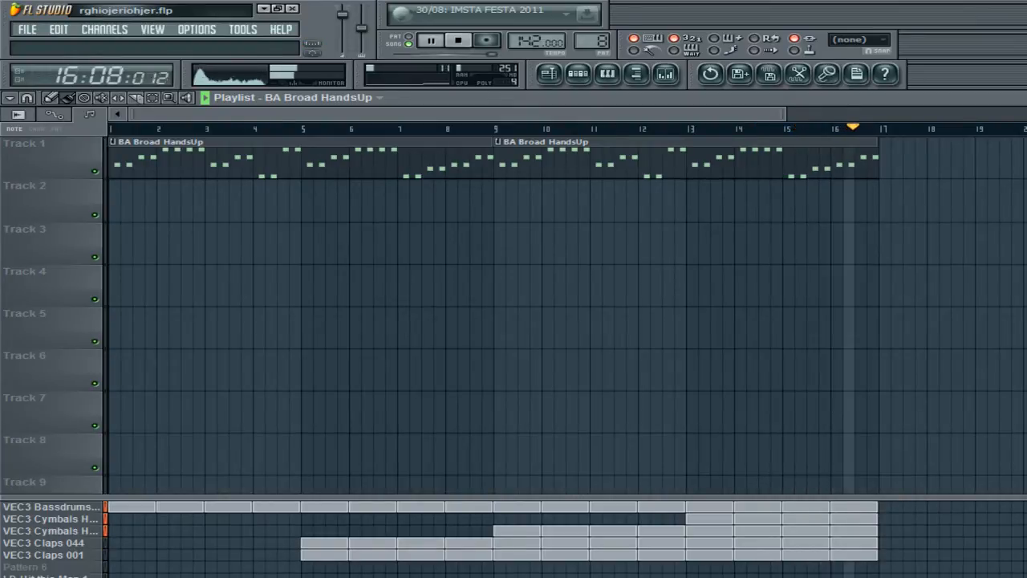
pyautogui.press('space')
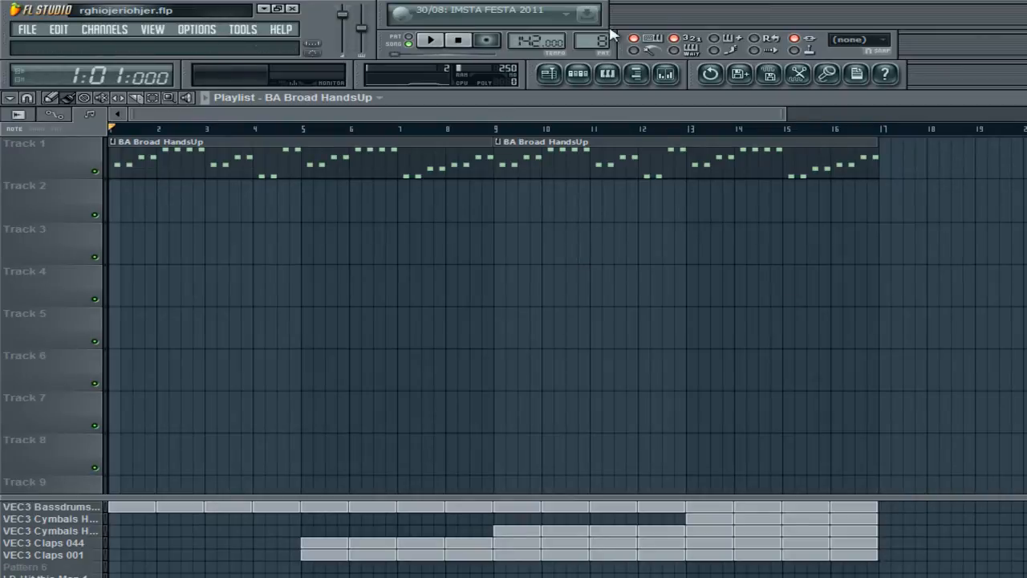
# Step: Show Pattern 6 in the step sequencer and close the sequencer
pyautogui.click(574, 74)
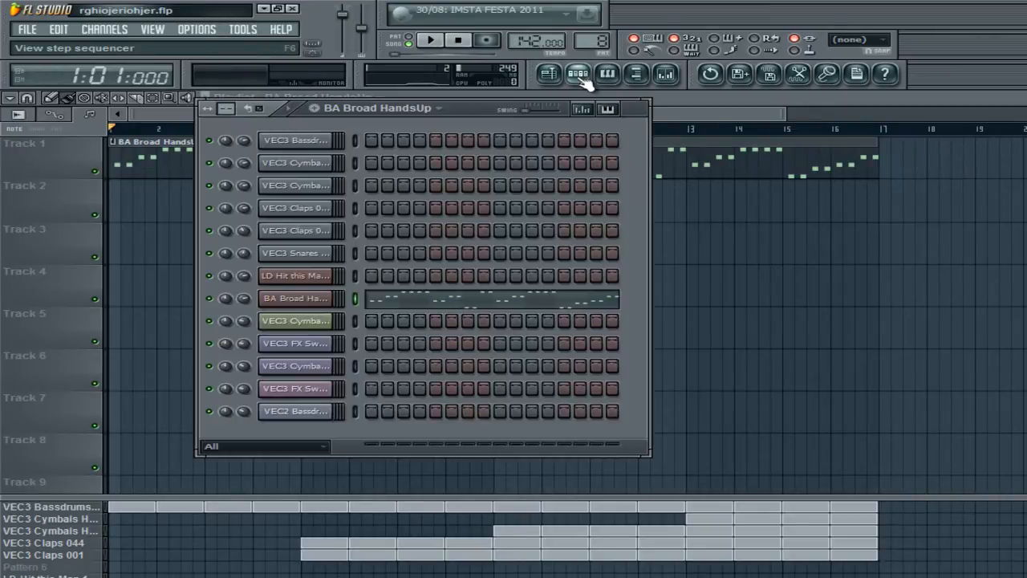
pyautogui.moveTo(600, 35); pyautogui.dragTo(601, 53)
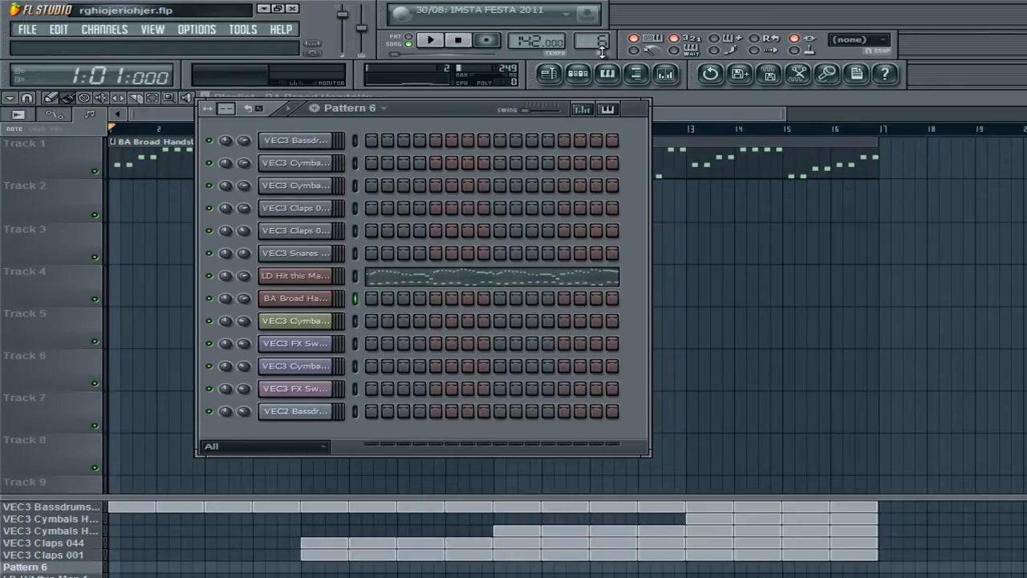
pyautogui.click(664, 124)
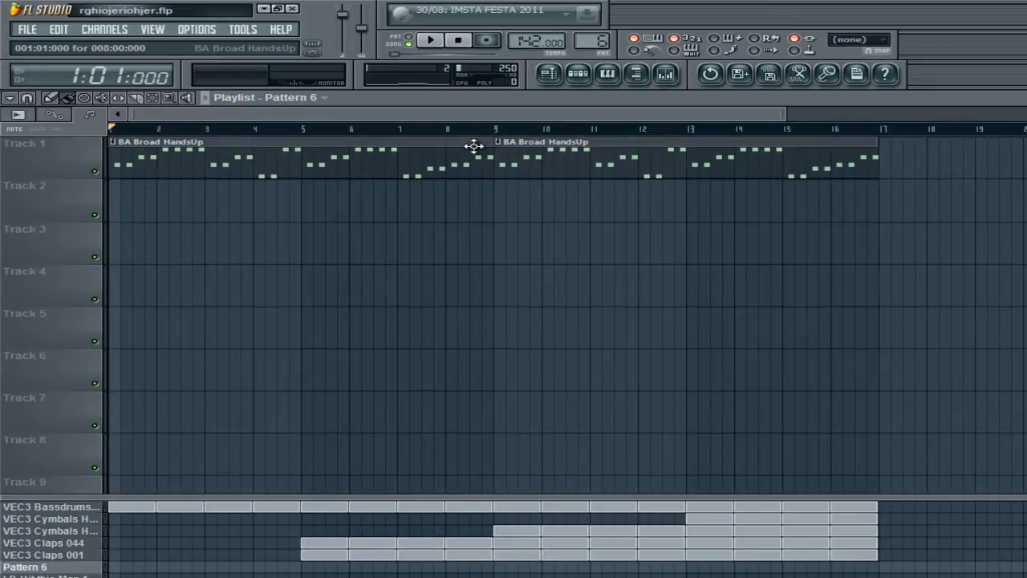
# Step: Highlight bar 8 and the whole section from bar 1 to bar 8 in the playlist, and clear the clip selection
pyautogui.moveTo(449, 132); pyautogui.dragTo(491, 134)
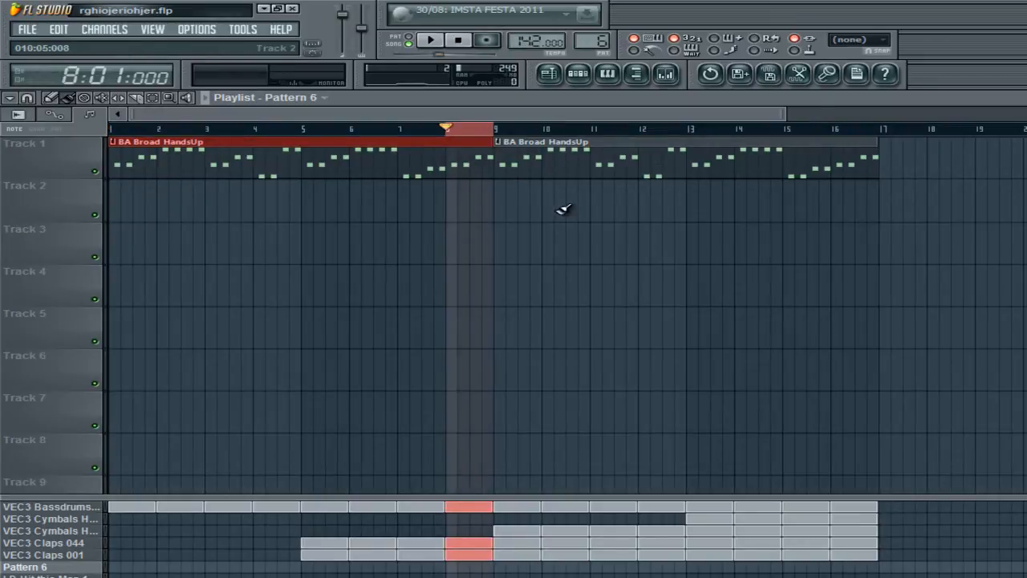
pyautogui.moveTo(134, 138); pyautogui.dragTo(495, 164)
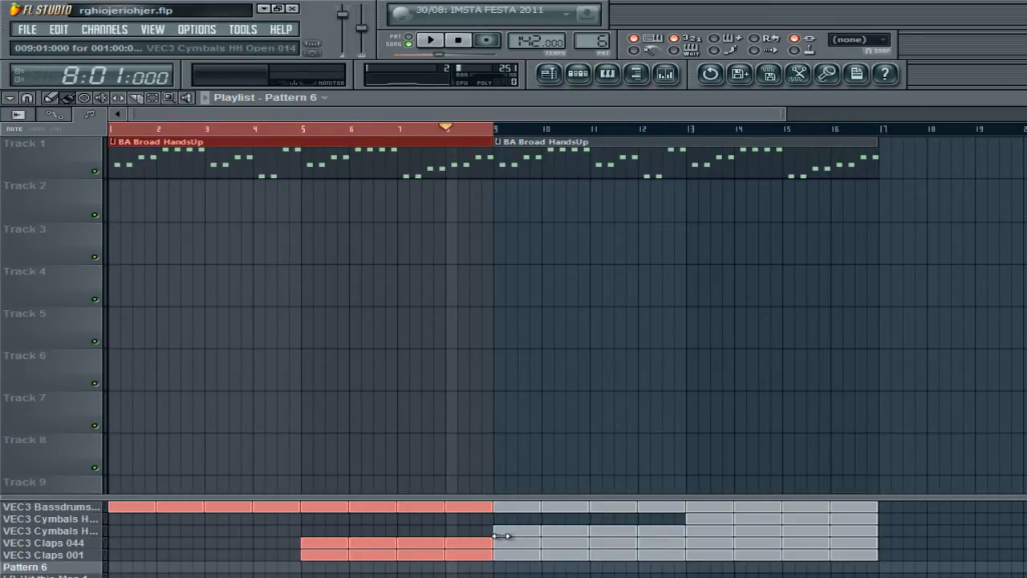
pyautogui.click(786, 333)
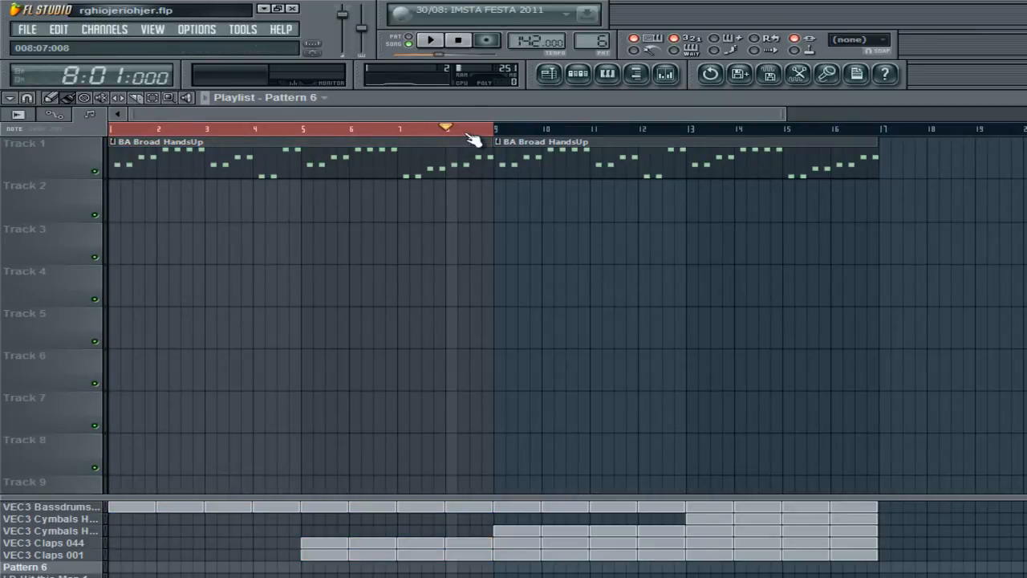
# Step: Highlight bar 8 and the closing bars 15 to 16 in turn, ending with bar 8 as the playback time selection
pyautogui.moveTo(472, 135); pyautogui.dragTo(481, 138)
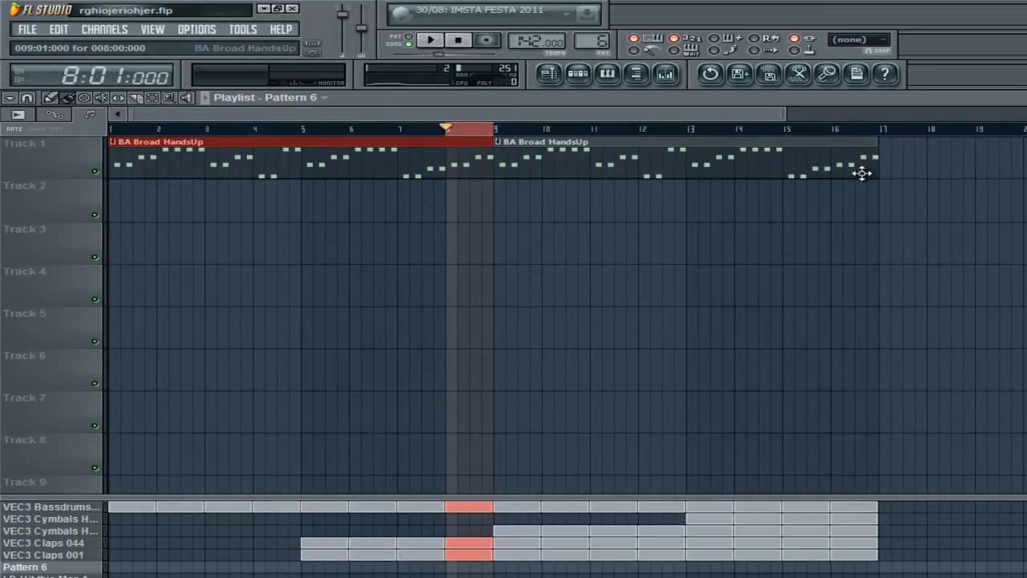
pyautogui.click(842, 131)
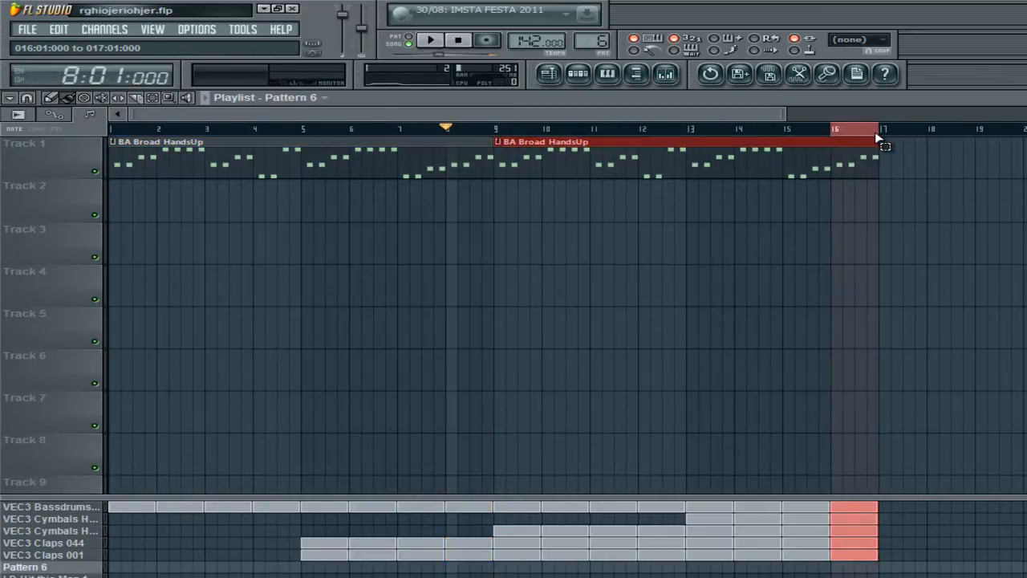
pyautogui.moveTo(453, 134); pyautogui.dragTo(485, 134)
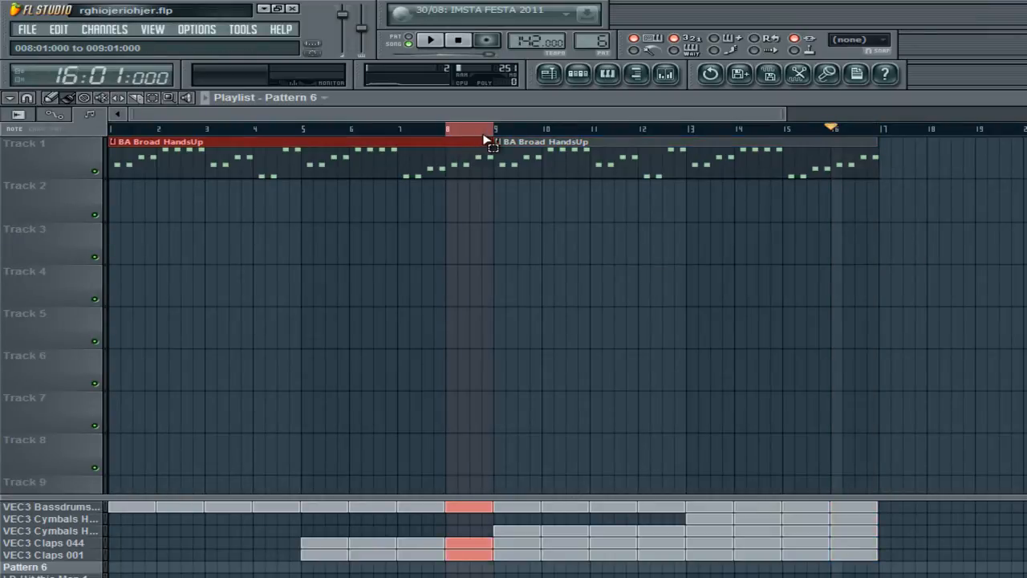
pyautogui.rightClick(561, 208)
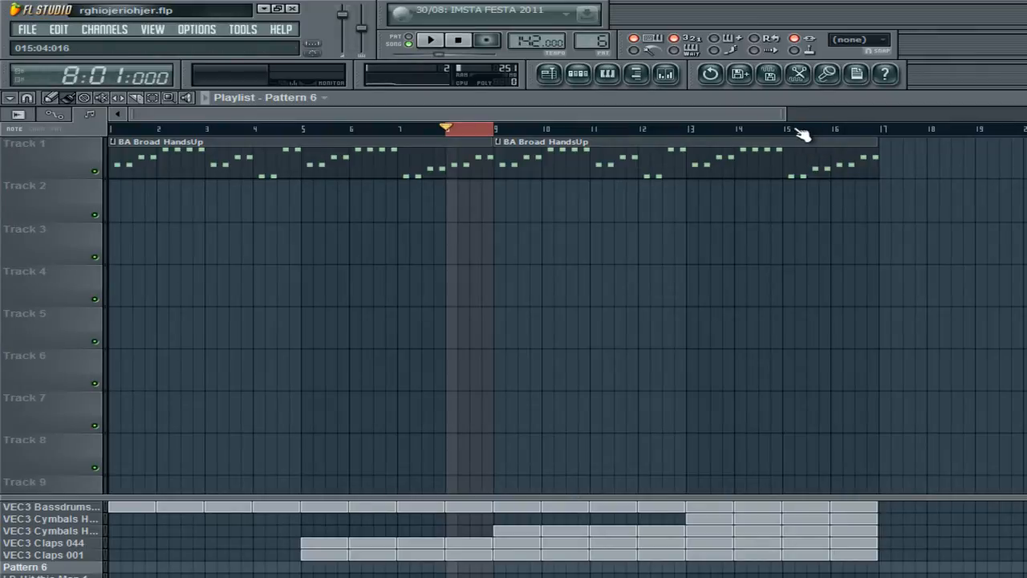
pyautogui.moveTo(797, 131); pyautogui.dragTo(889, 133)
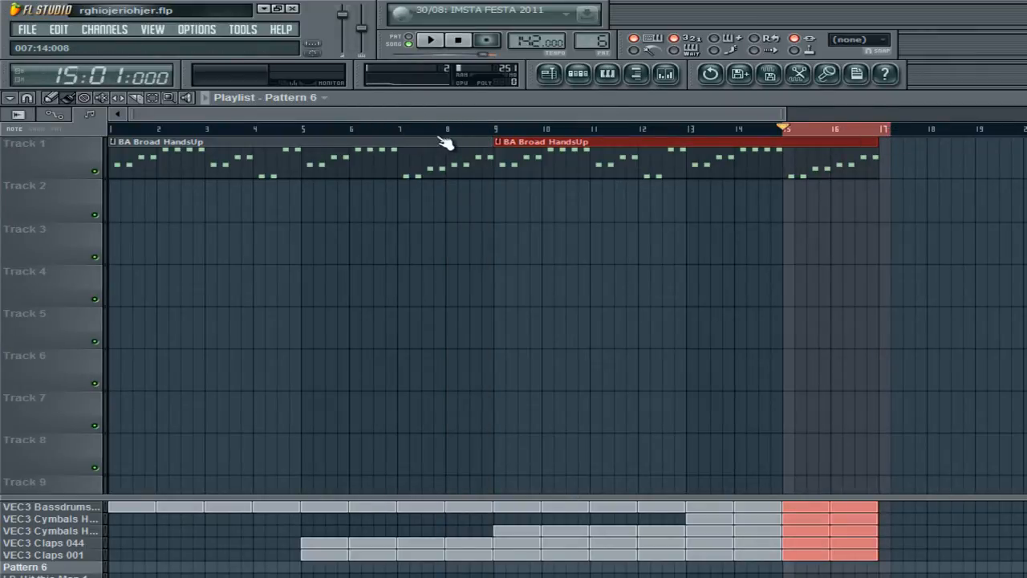
pyautogui.moveTo(454, 134); pyautogui.dragTo(485, 134)
pyautogui.rightClick(624, 297)
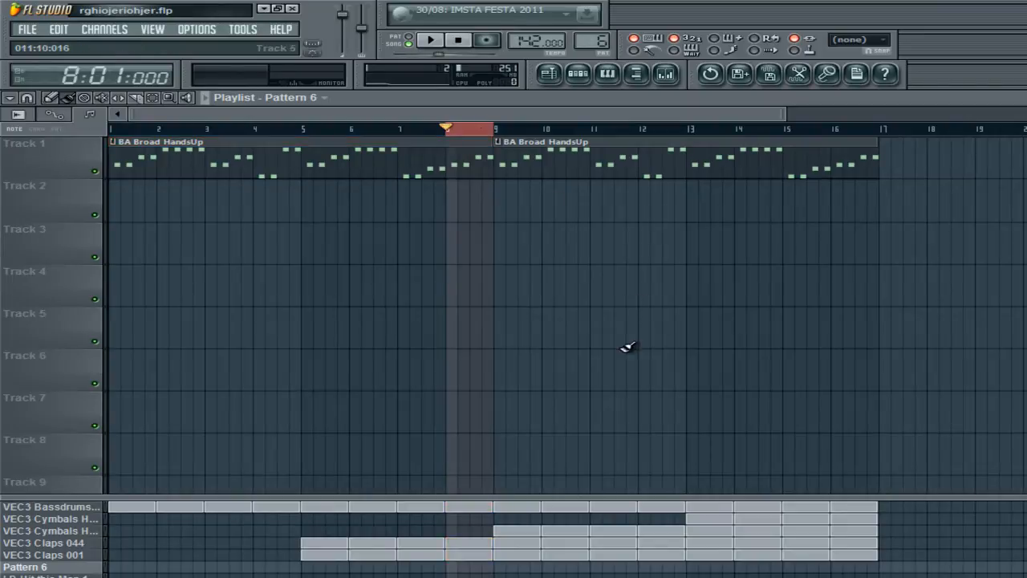
# Step: Remove the VEC3 Claps 001, VEC3 Claps 044 and VEC3 Bassdrums blocks from bar 8, and play back the gap
pyautogui.moveTo(573, 496); pyautogui.dragTo(549, 441)
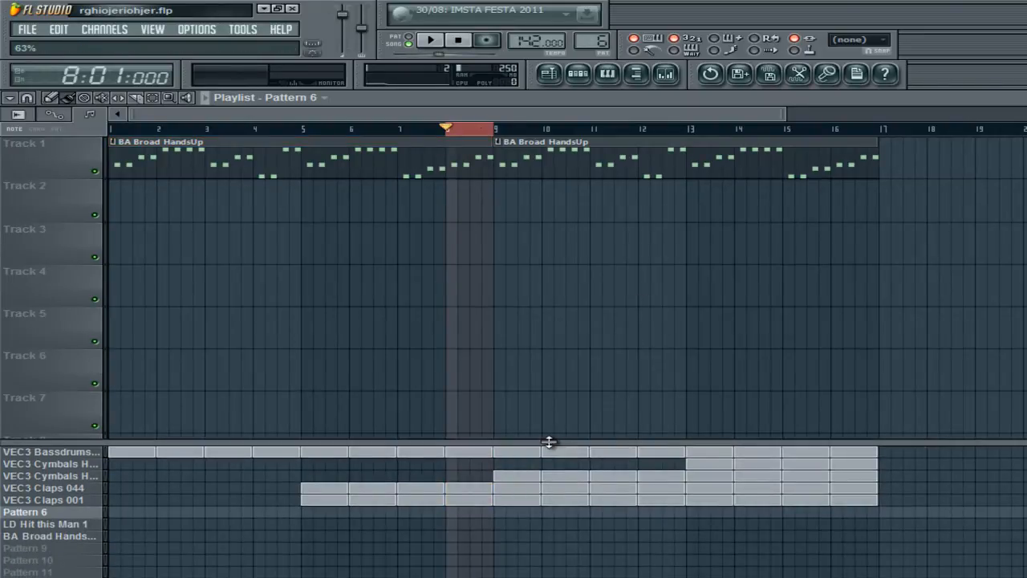
pyautogui.rightClick(465, 499)
pyautogui.rightClick(465, 487)
pyautogui.rightClick(466, 452)
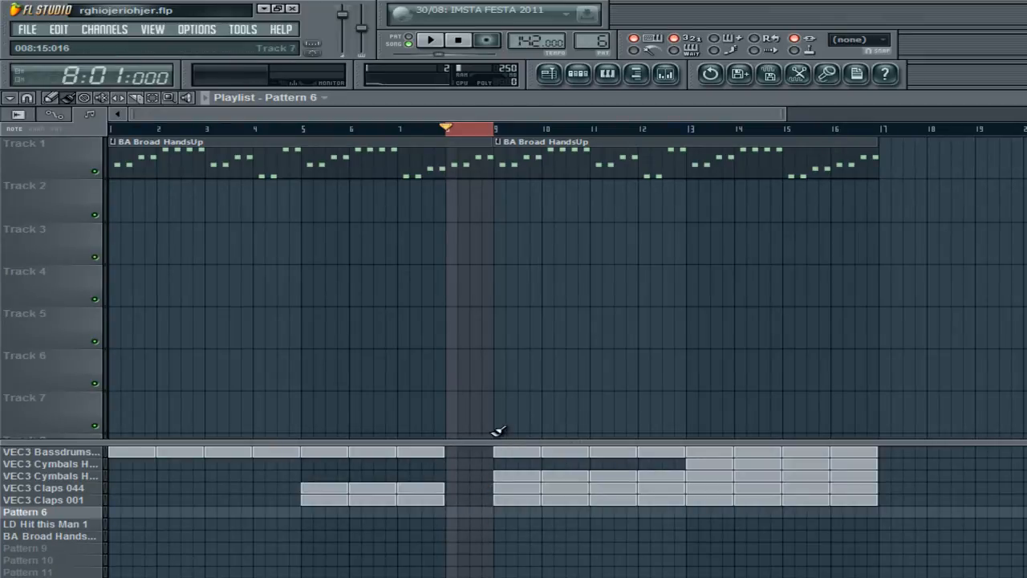
pyautogui.press('space')
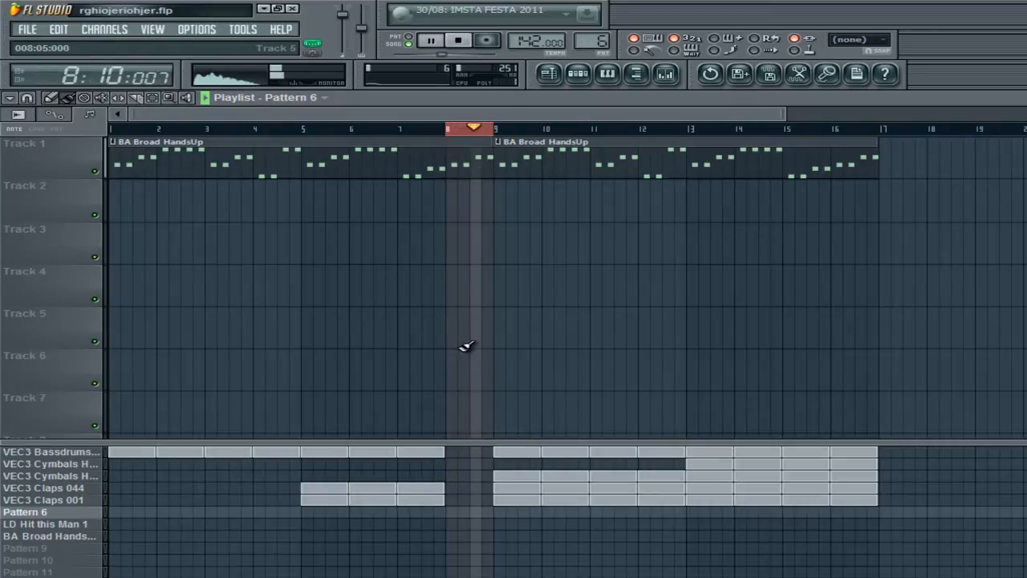
pyautogui.press('space')
# Step: Place a VEC3 Claps 044 clip on Track 8 and a VEC3 Claps 001 clip on Track 9 at bar 8
pyautogui.scroll(-2, 505, 244)
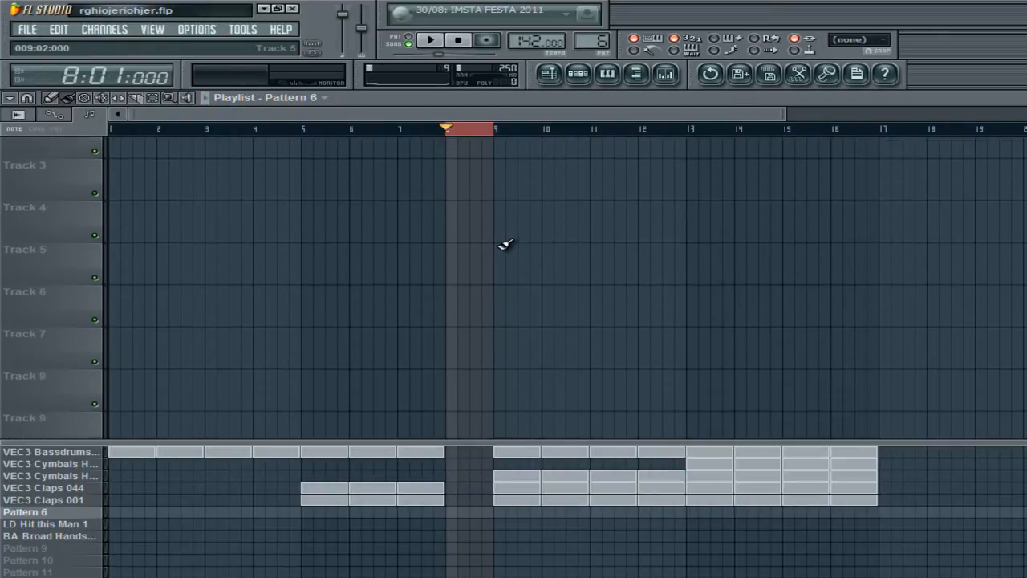
pyautogui.scroll(2, 507, 246)
pyautogui.moveTo(459, 177); pyautogui.dragTo(494, 185)
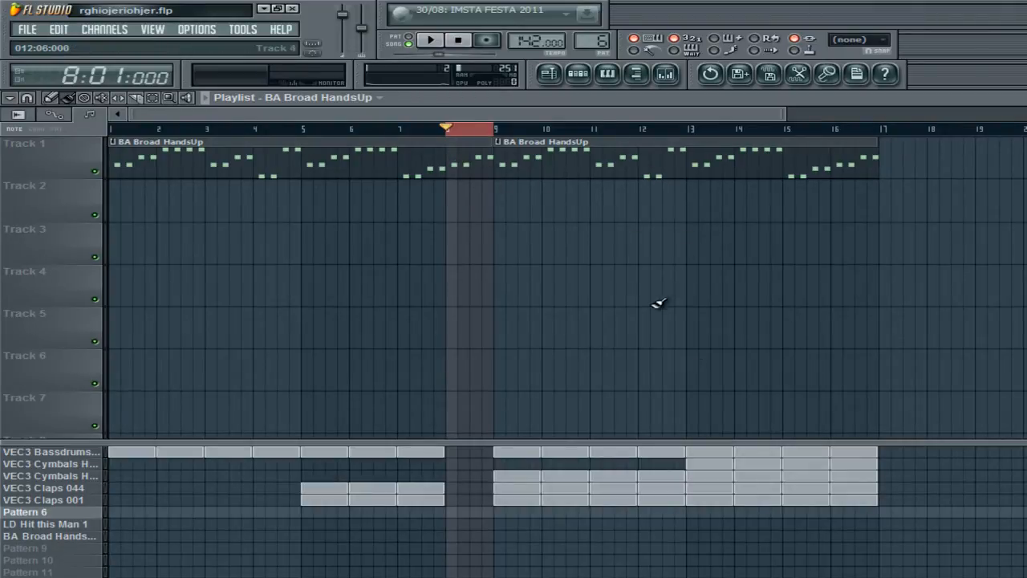
pyautogui.scroll(-2, 193, 410)
pyautogui.click(41, 488)
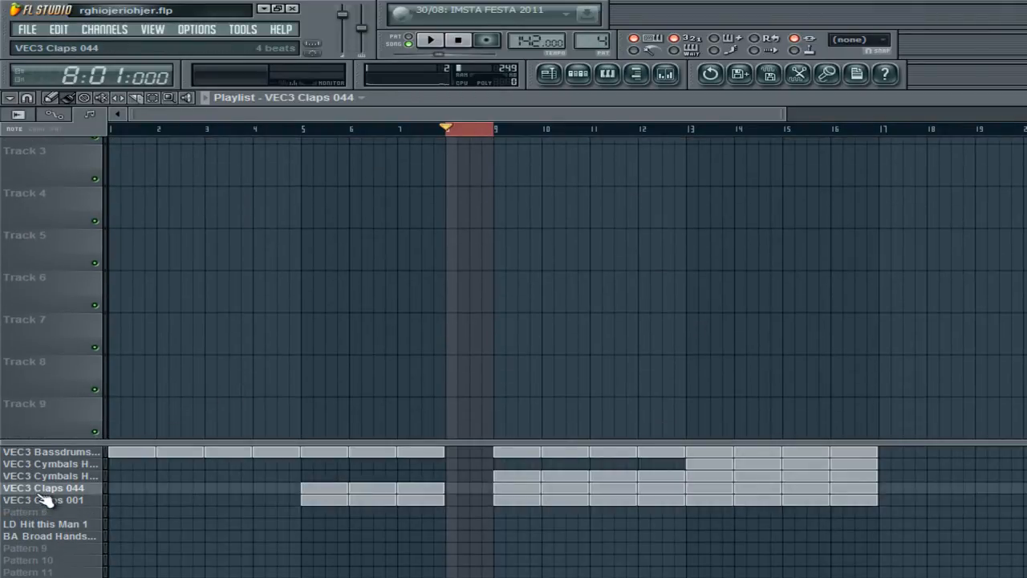
pyautogui.click(468, 373)
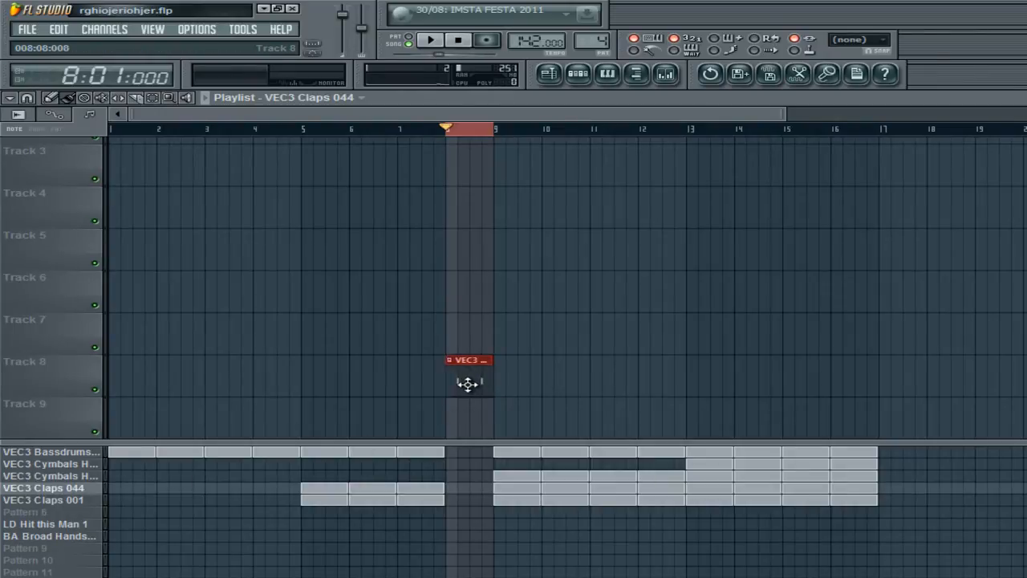
pyautogui.click(88, 500)
pyautogui.click(459, 406)
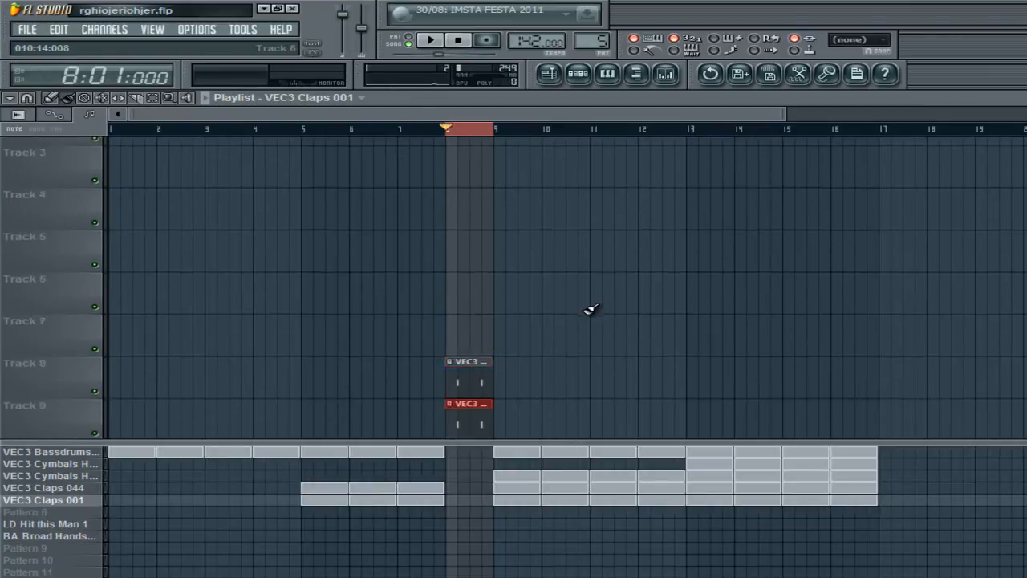
# Step: Move both VEC3 Claps clips at bar 8 up to Tracks 6 and 7
pyautogui.moveTo(555, 311)
pyautogui.mouseDown()
pyautogui.moveTo(475, 449)
pyautogui.moveTo(466, 326)
pyautogui.mouseUp()
pyautogui.click(505, 396)
pyautogui.rightClick(519, 395)
pyautogui.scroll(2, 513, 325)
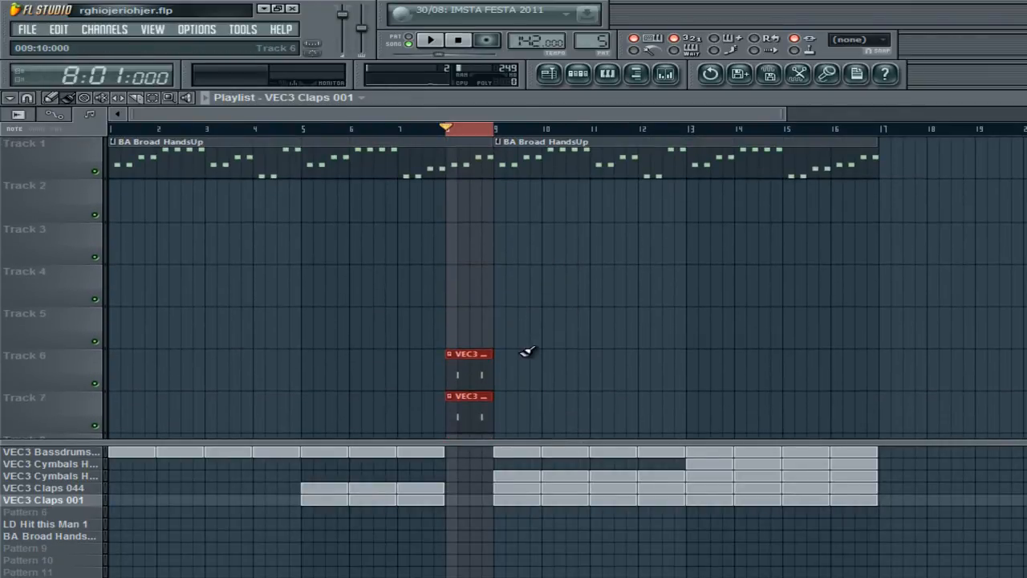
# Step: Trim both VEC3 Claps clips to the second half of bar 8, and play back the fill
pyautogui.moveTo(490, 361); pyautogui.dragTo(470, 376)
pyautogui.keyDown('ctrl'); pyautogui.click(496, 378); pyautogui.keyUp('ctrl')
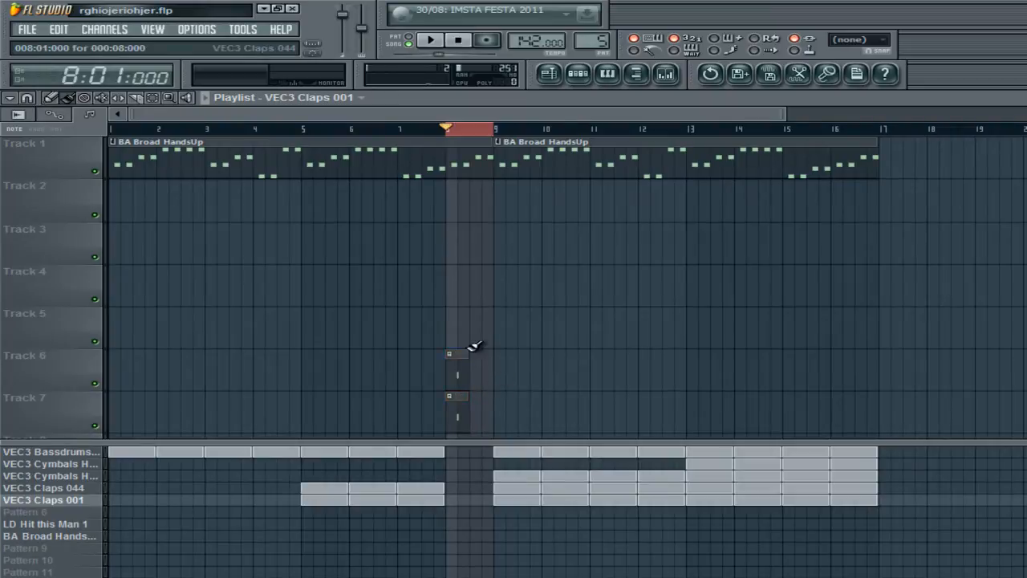
pyautogui.moveTo(485, 342); pyautogui.dragTo(480, 408)
pyautogui.keyDown('ctrl'); pyautogui.click(545, 430); pyautogui.keyUp('ctrl')
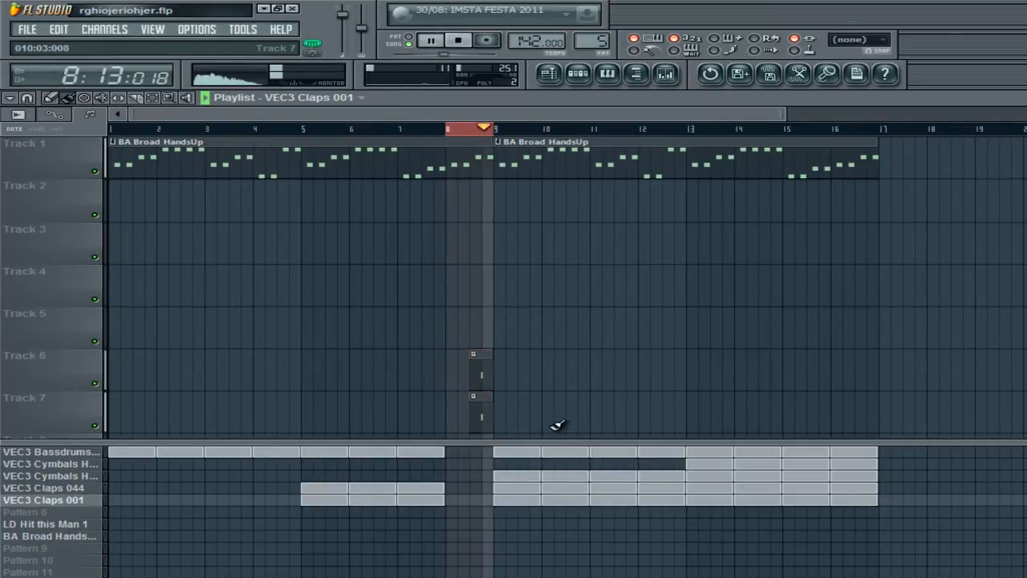
pyautogui.press('space')
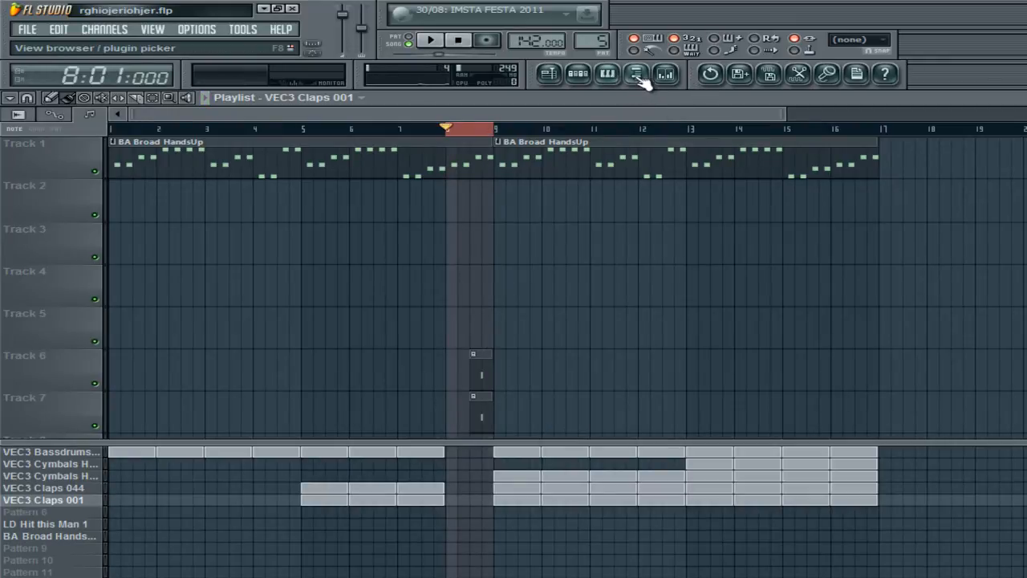
# Step: Place the VEC3 Cymbals Reverse 07 sample from its channel settings on Track 3, starting in bar 6 and ending just before bar 9
pyautogui.click(578, 74)
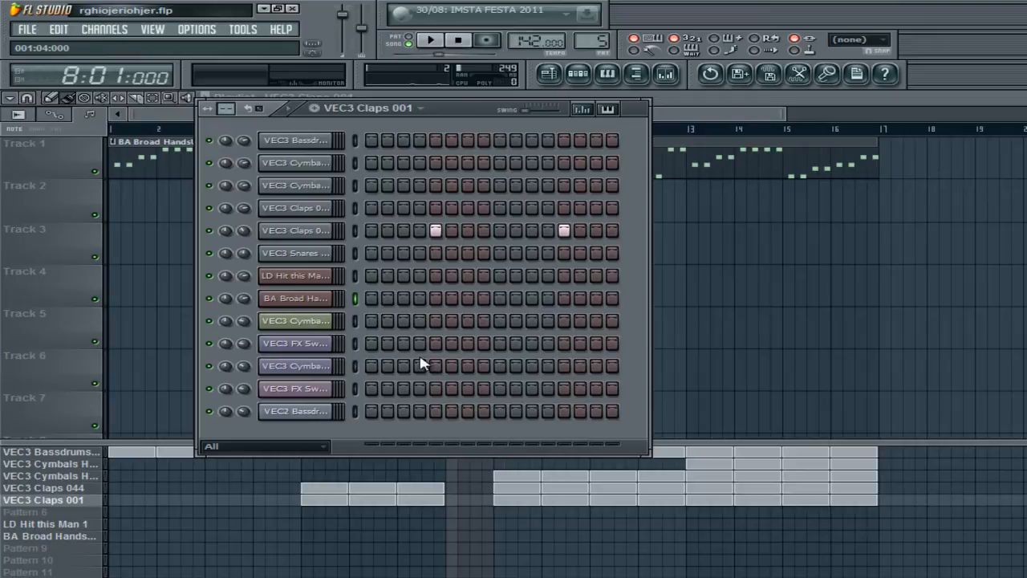
pyautogui.click(303, 323)
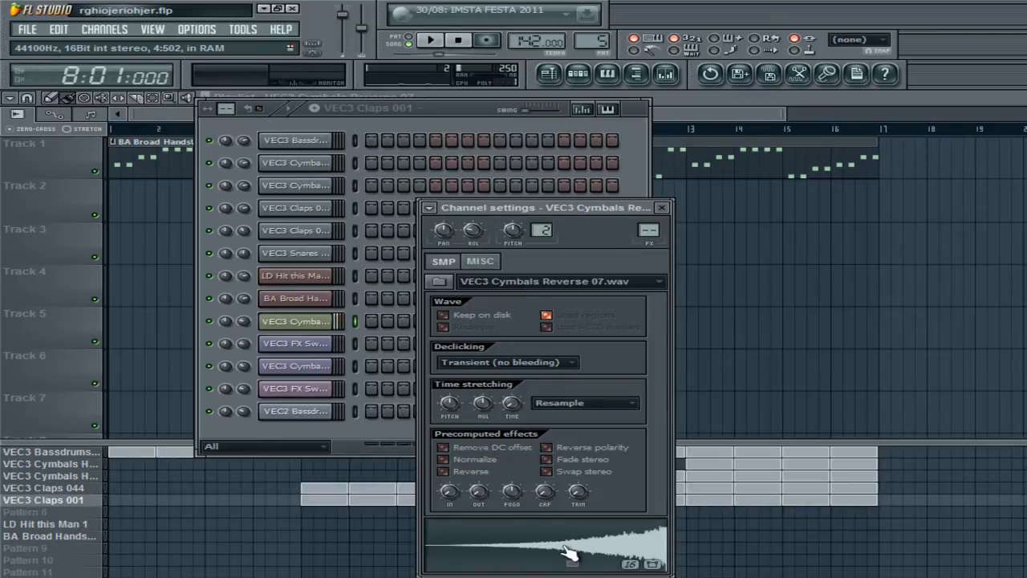
pyautogui.moveTo(568, 552); pyautogui.dragTo(446, 253)
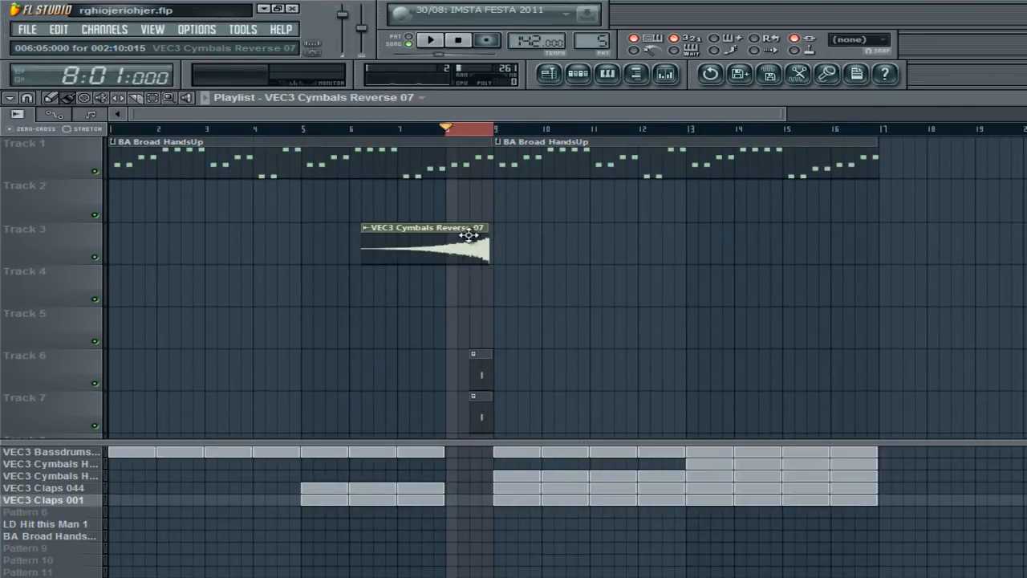
# Step: Place the VEC3 FX Sweep Up 04 sample from its channel settings on Track 4, starting in bar 7 and ending around bar 9
pyautogui.click(578, 73)
pyautogui.click(289, 347)
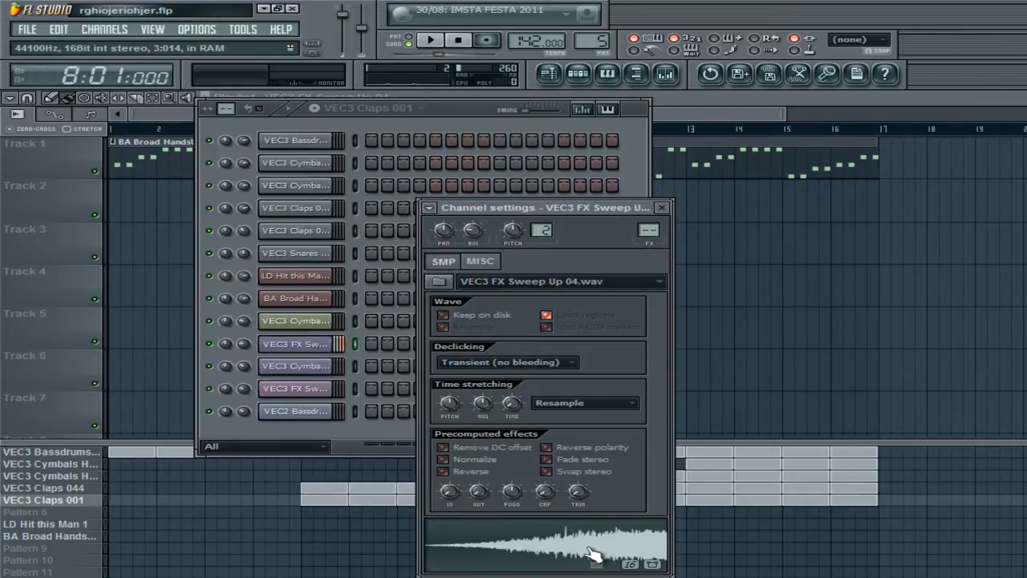
pyautogui.moveTo(592, 554); pyautogui.dragTo(447, 285)
# Step: Place the VEC3 Cymbals Crash 07 sample from its channel settings on Track 3 at the start of bar 9
pyautogui.click(578, 73)
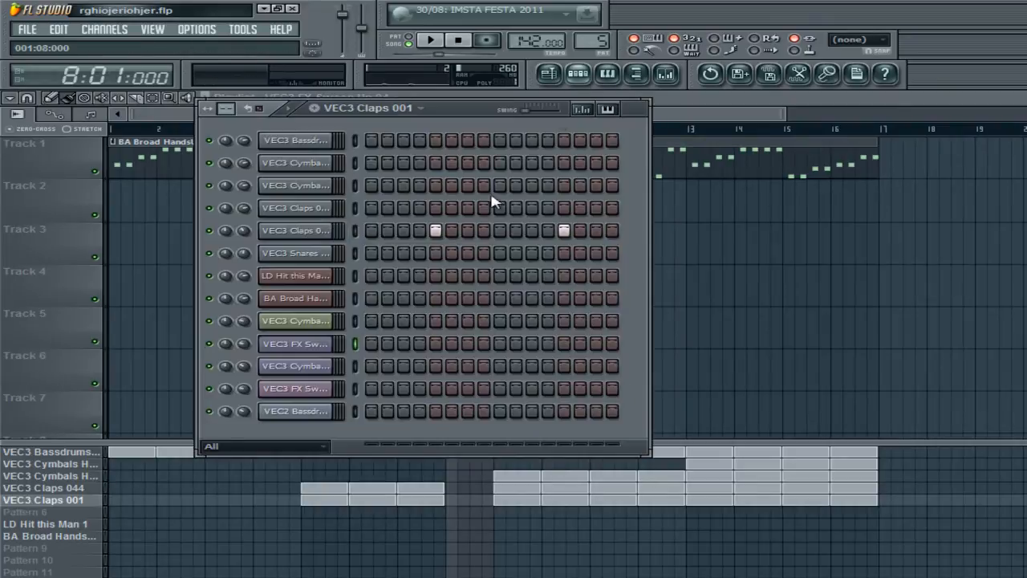
pyautogui.click(329, 371)
pyautogui.moveTo(523, 553); pyautogui.dragTo(543, 249)
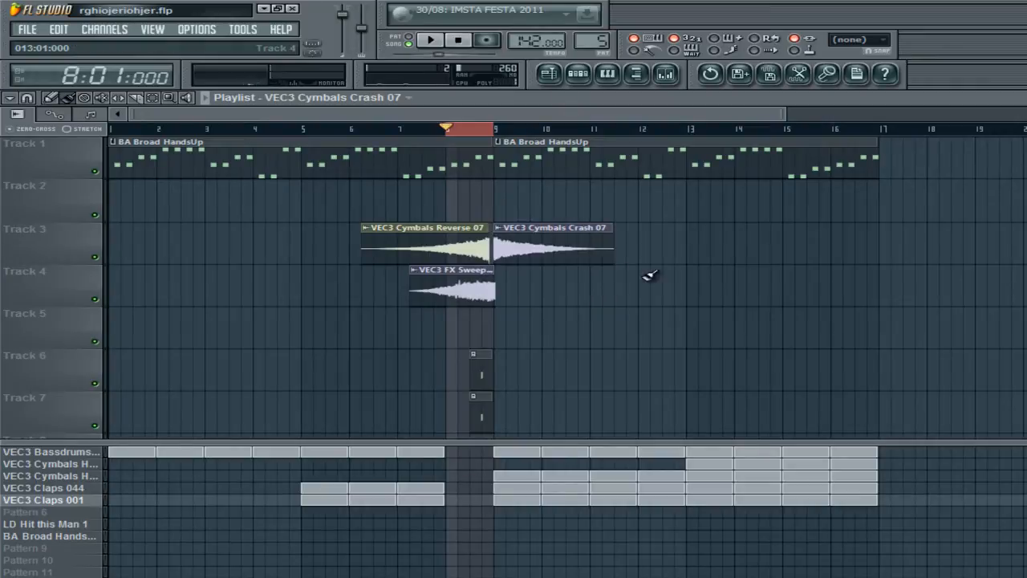
# Step: Place the VEC3 FX Sweep Down 19 sample from its channel settings on Track 5, starting at bar 8
pyautogui.click(577, 73)
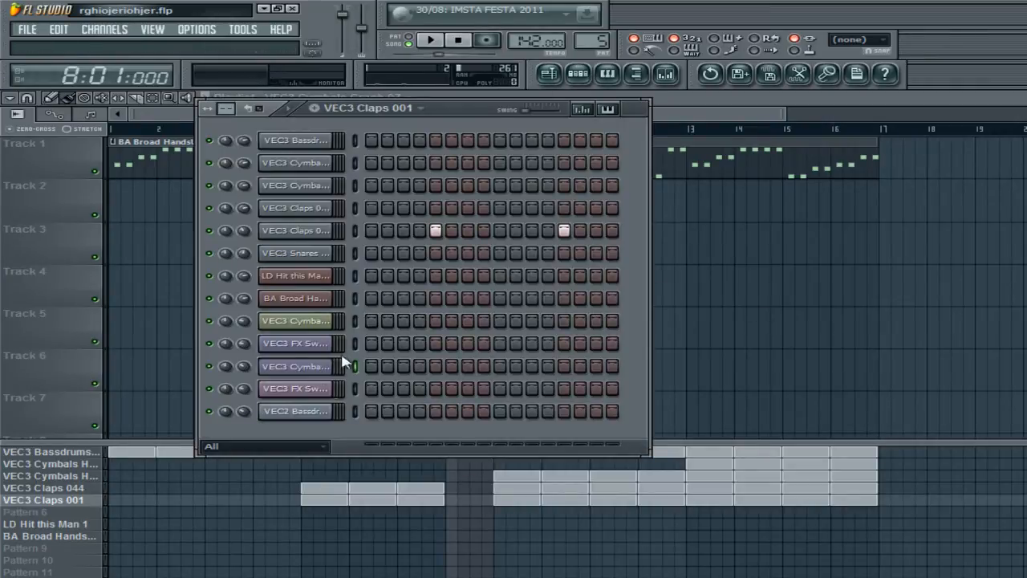
pyautogui.click(326, 389)
pyautogui.moveTo(584, 555); pyautogui.dragTo(775, 321)
pyautogui.moveTo(867, 345); pyautogui.dragTo(598, 342)
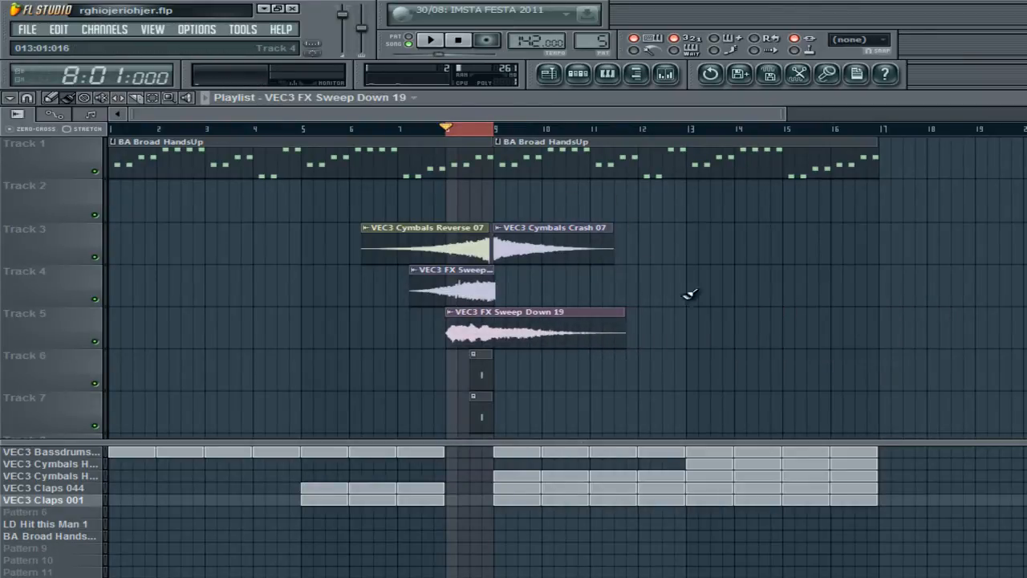
# Step: Check the channel volumes of the cymbal and FX sweep samples used in the transition
pyautogui.moveTo(663, 212)
pyautogui.mouseDown()
pyautogui.moveTo(378, 358)
pyautogui.moveTo(367, 341)
pyautogui.mouseUp()
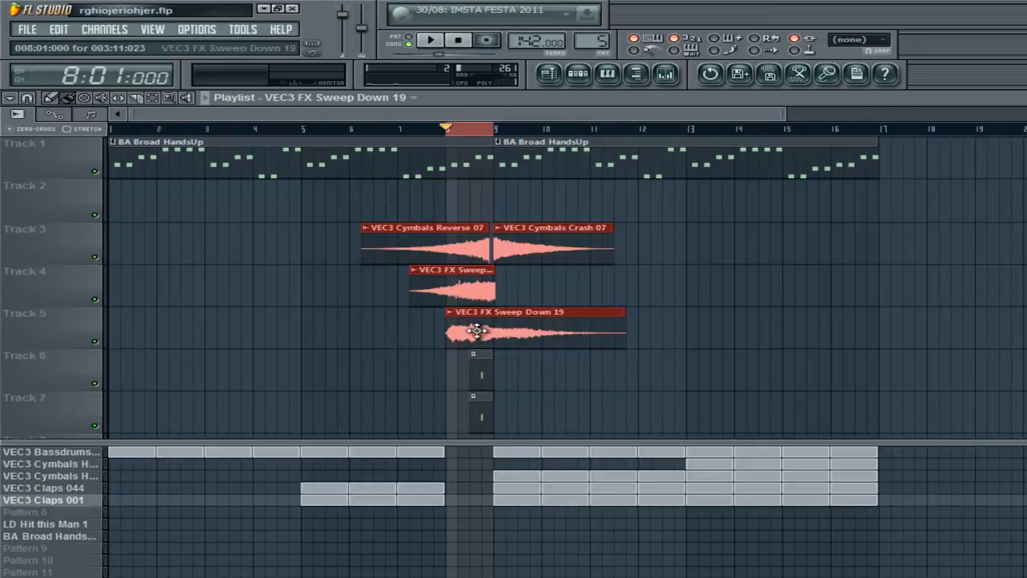
pyautogui.keyDown('ctrl'); pyautogui.click(695, 318); pyautogui.keyUp('ctrl')
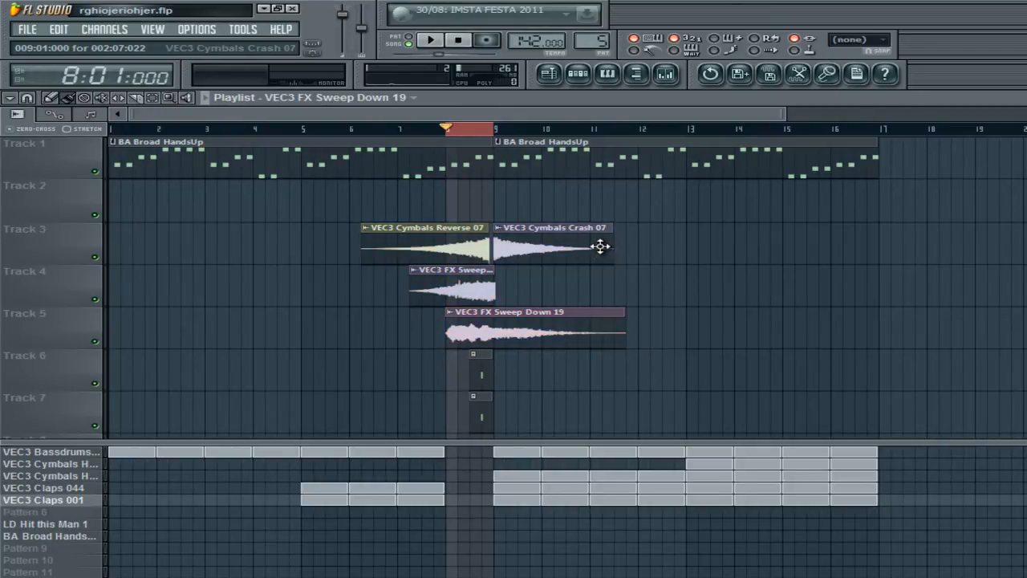
pyautogui.click(578, 74)
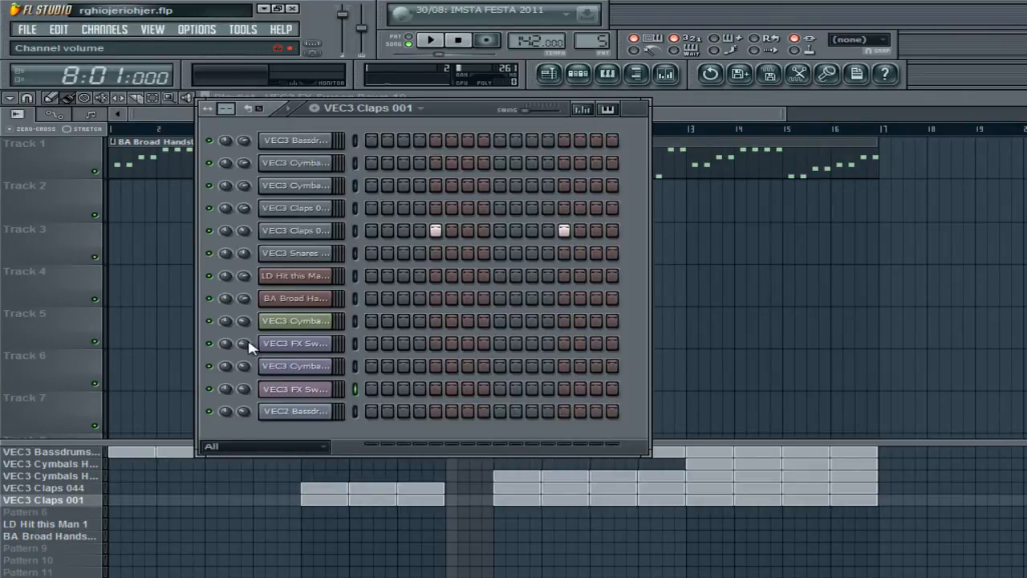
pyautogui.moveTo(243, 349); pyautogui.dragTo(243, 369)
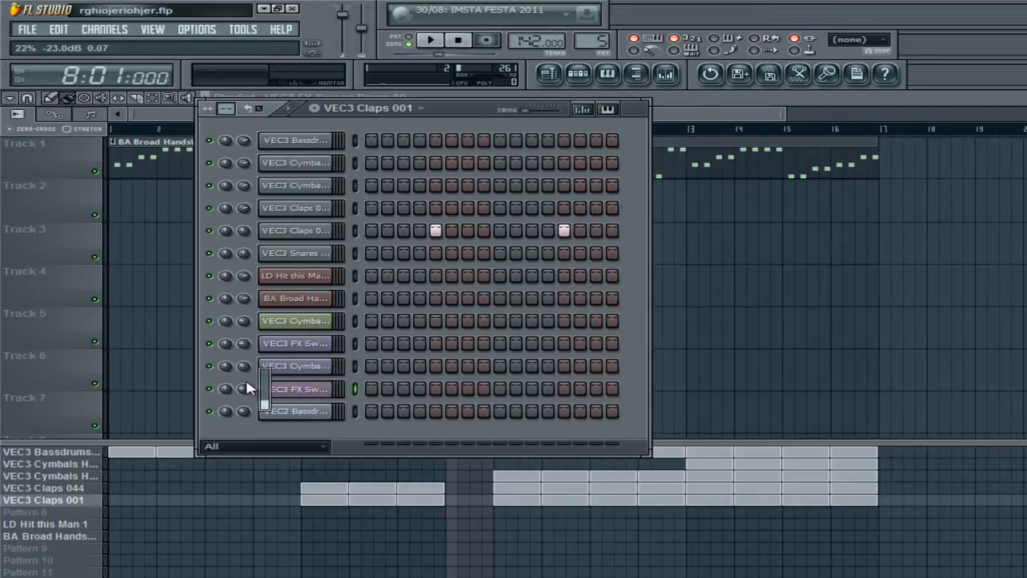
pyautogui.click(743, 300)
pyautogui.moveTo(475, 195); pyautogui.dragTo(435, 296)
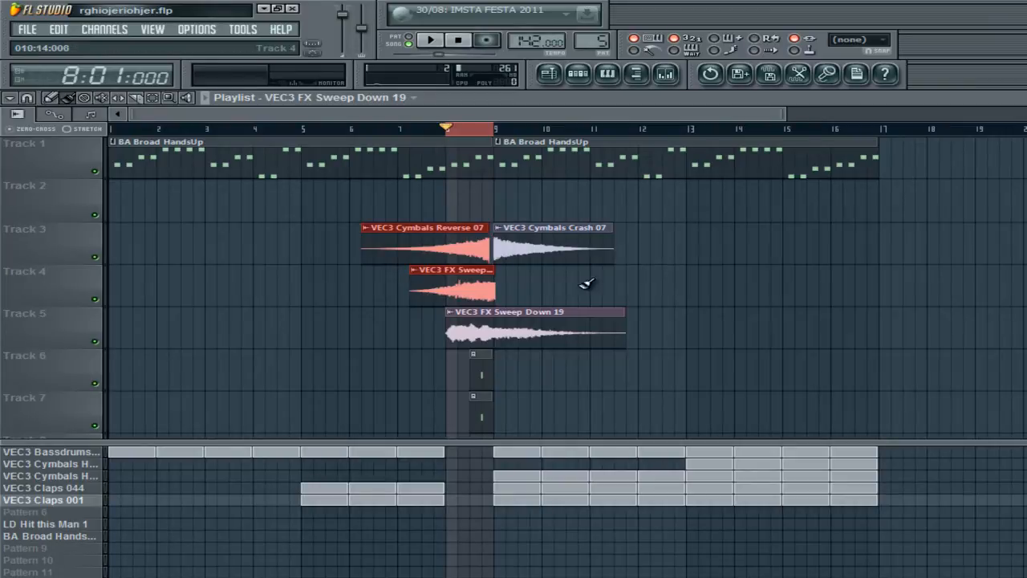
pyautogui.moveTo(583, 226); pyautogui.dragTo(554, 330)
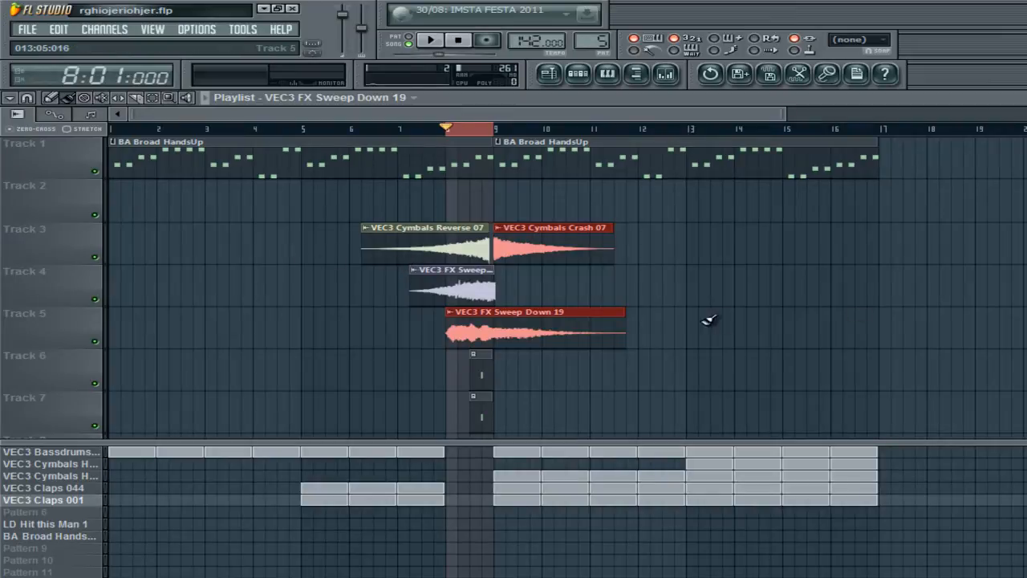
pyautogui.moveTo(663, 321); pyautogui.dragTo(450, 346)
pyautogui.rightClick(898, 393)
pyautogui.moveTo(704, 255); pyautogui.dragTo(495, 257)
pyautogui.rightClick(906, 337)
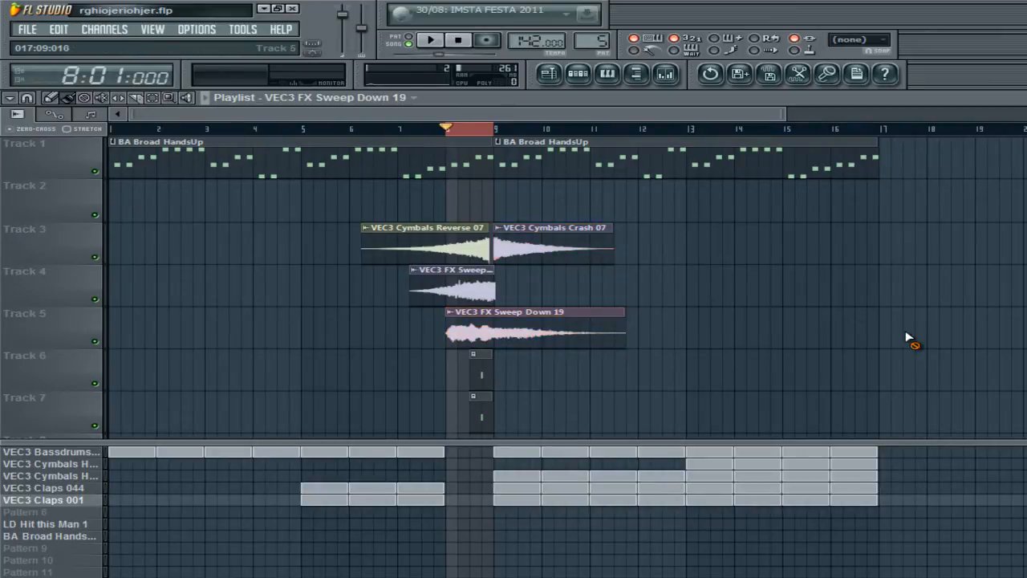
pyautogui.moveTo(371, 244); pyautogui.dragTo(597, 259)
pyautogui.rightClick(754, 310)
pyautogui.moveTo(447, 298); pyautogui.dragTo(556, 352)
pyautogui.rightClick(882, 360)
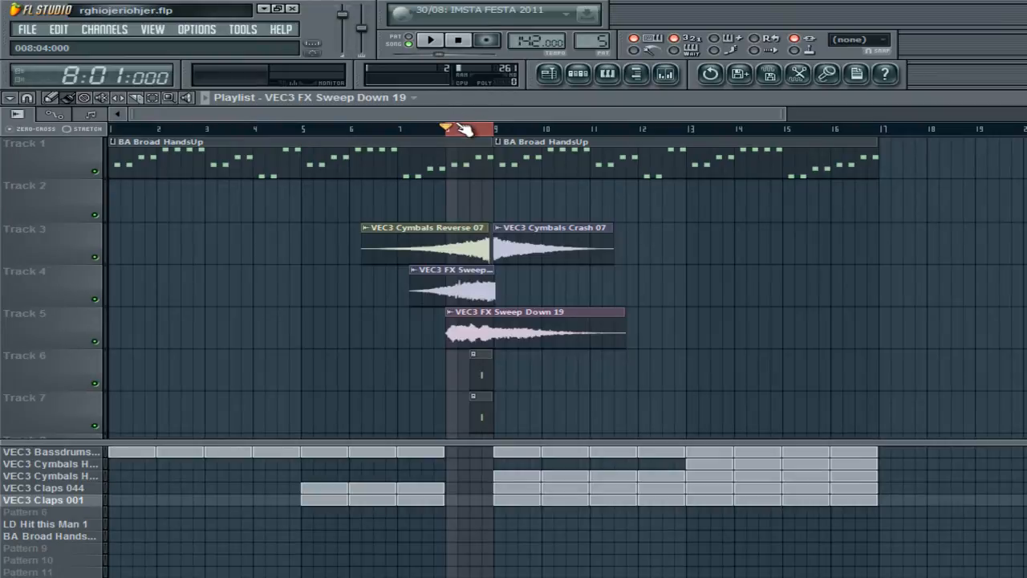
# Step: With snapping set to none, shift the Cymbals Reverse 07 and FX Sweep Up 04 clips to end exactly at bar 9, and return snapping to Cell
pyautogui.click(465, 130)
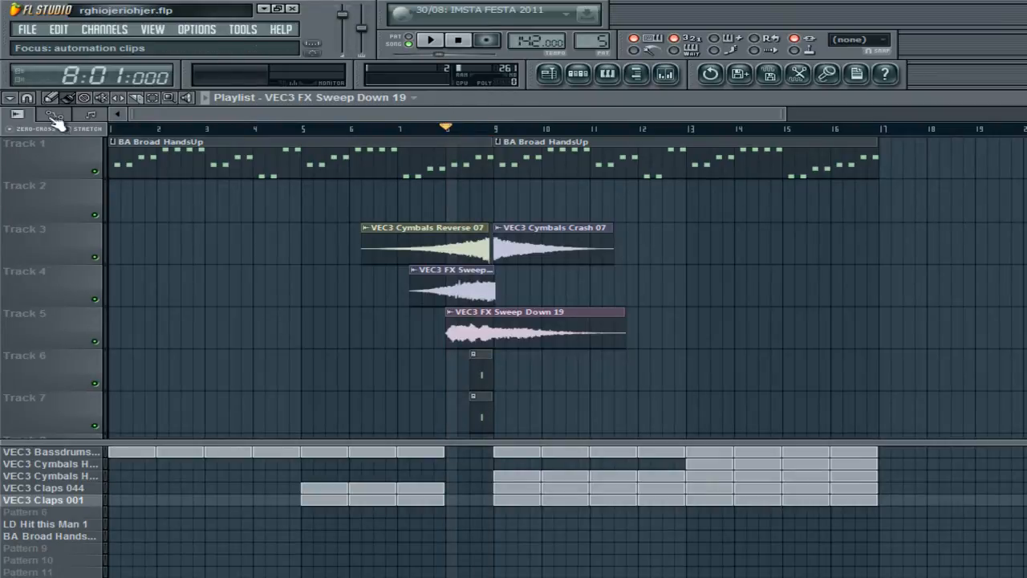
pyautogui.scroll(3, 240, 114)
pyautogui.moveTo(257, 110); pyautogui.dragTo(426, 144)
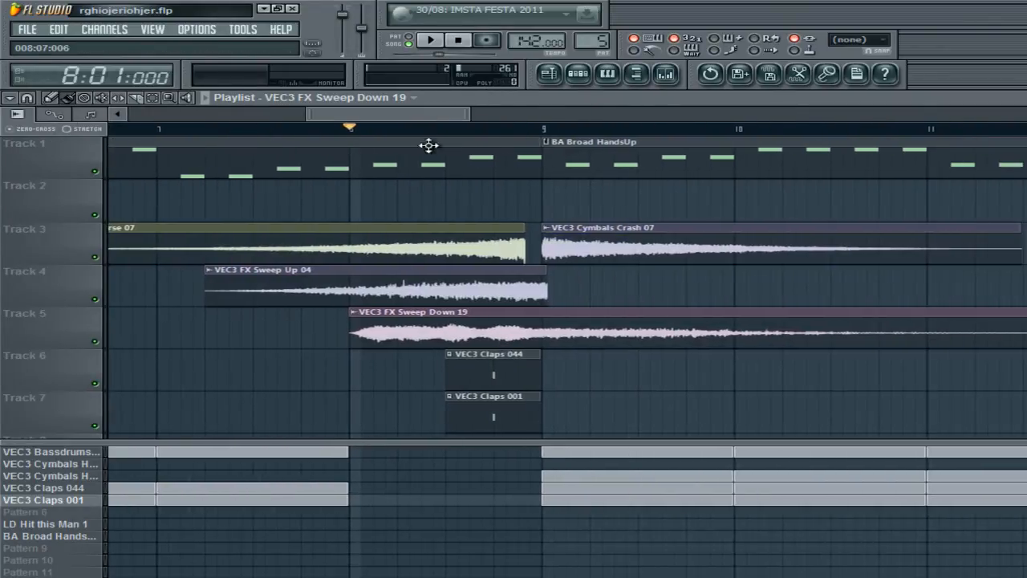
pyautogui.click(27, 98)
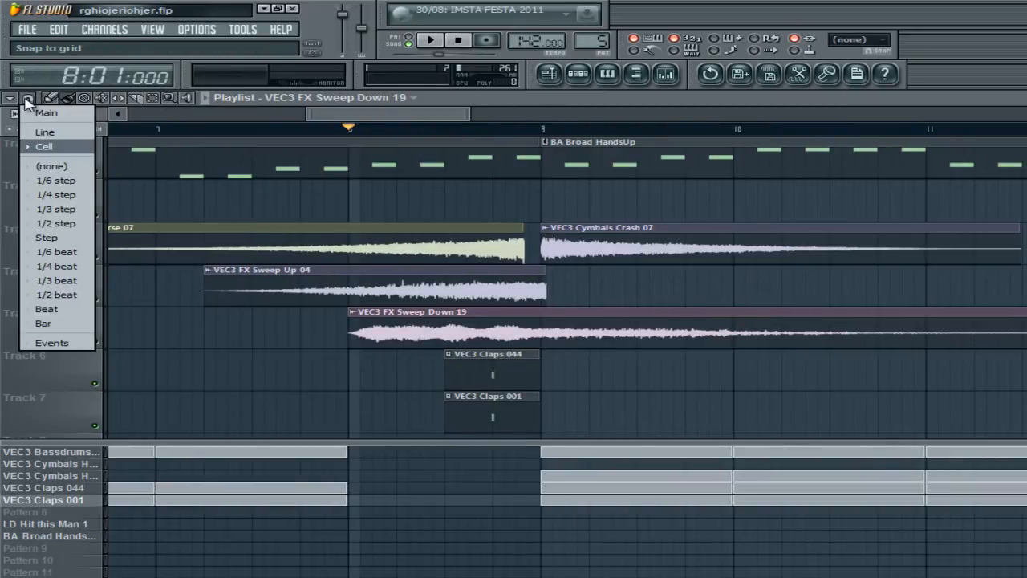
pyautogui.click(51, 166)
pyautogui.moveTo(468, 232)
pyautogui.mouseDown()
pyautogui.moveTo(448, 240)
pyautogui.moveTo(485, 242)
pyautogui.mouseUp()
pyautogui.moveTo(523, 290); pyautogui.dragTo(529, 287)
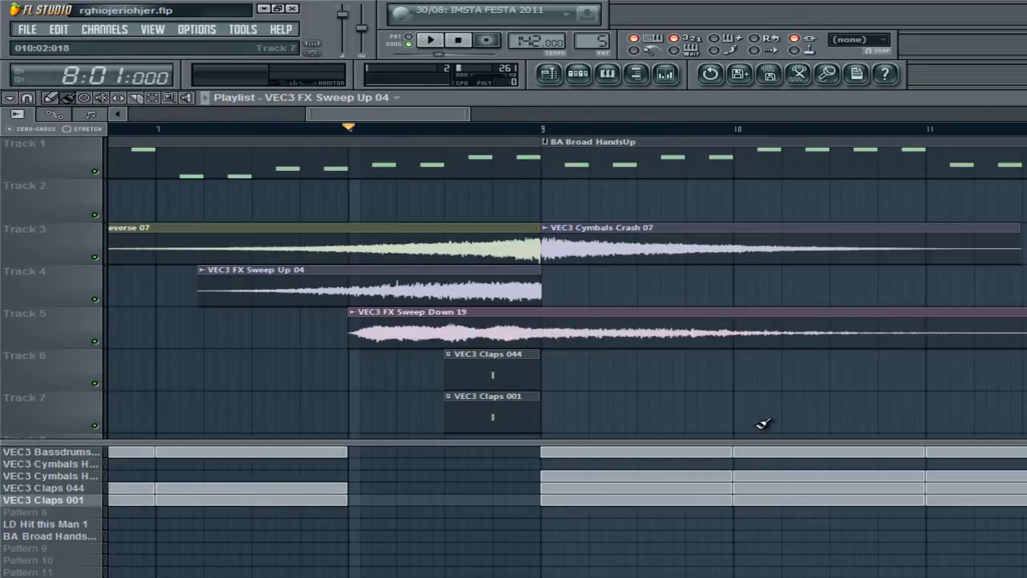
pyautogui.click(27, 97)
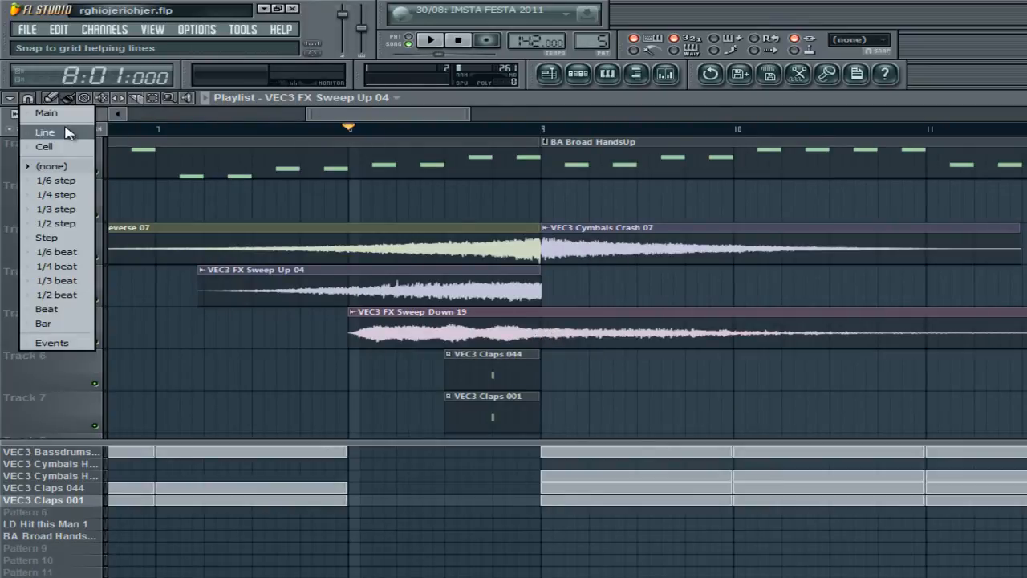
pyautogui.click(47, 146)
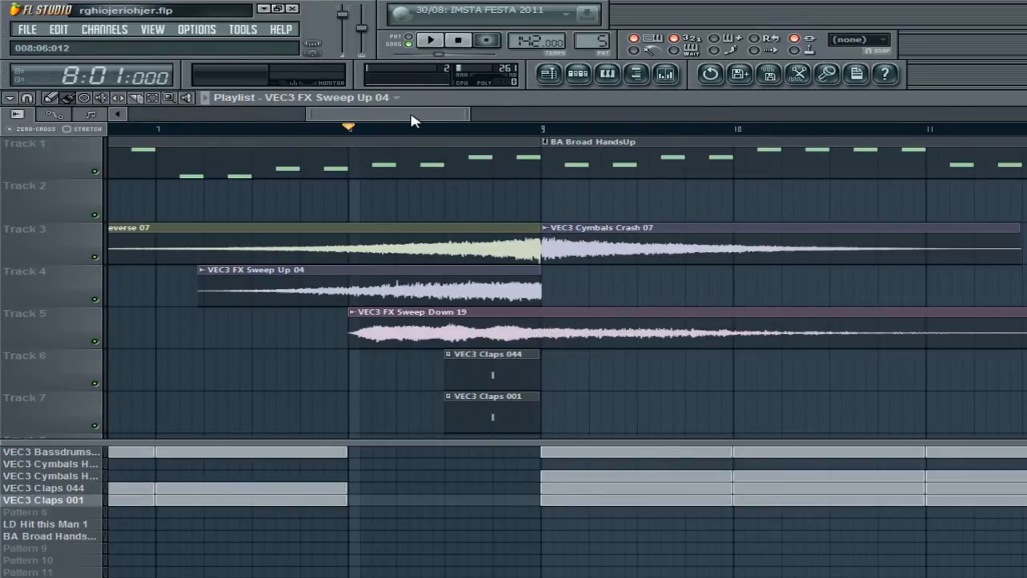
# Step: Delete the VEC3 FX Sweep Up 04 clip from Track 4 and restore it in the same place
pyautogui.scroll(-2, 411, 120)
pyautogui.scroll(1, 442, 120)
pyautogui.rightClick(425, 287)
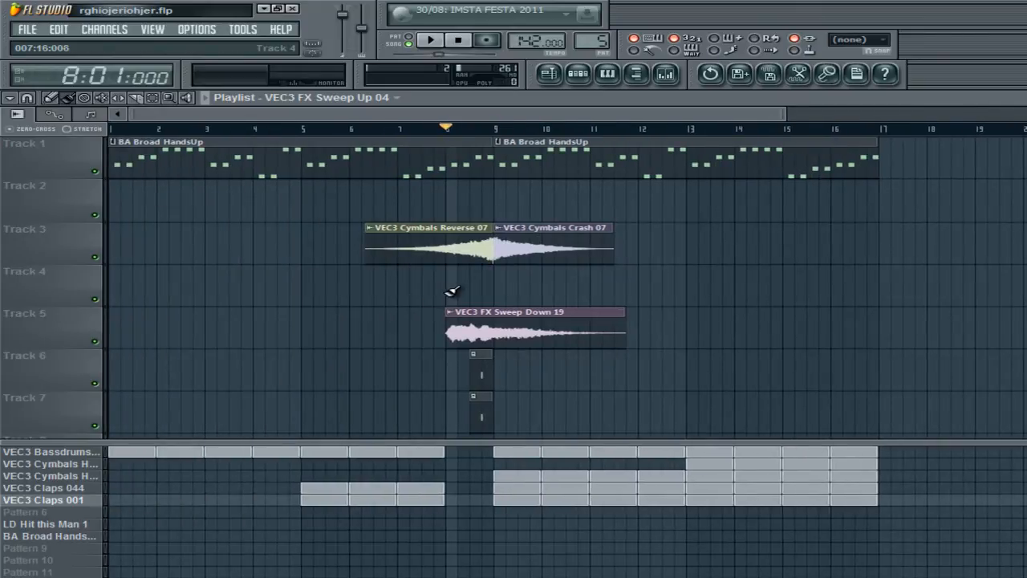
pyautogui.moveTo(449, 292); pyautogui.dragTo(394, 286)
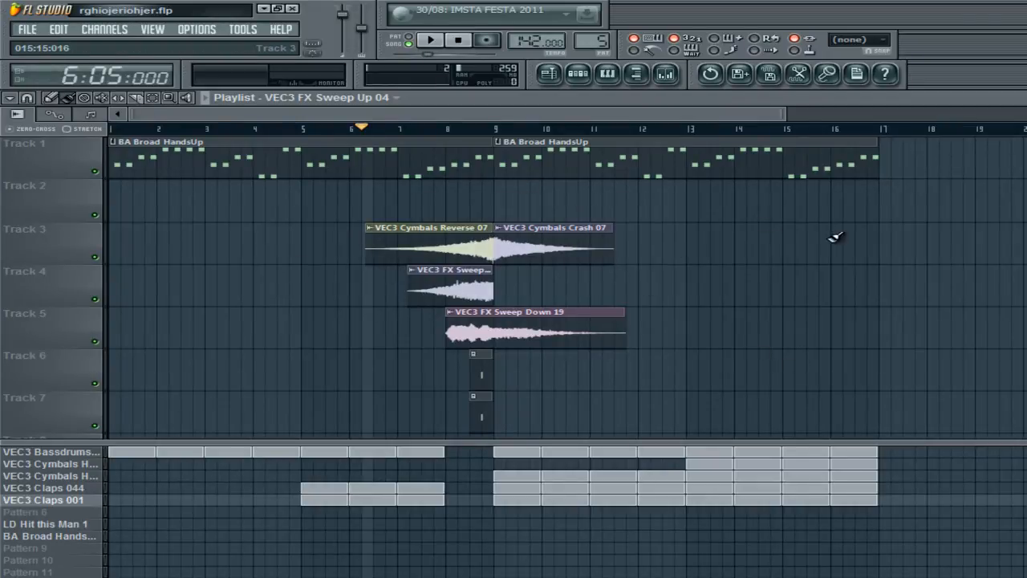
# Step: Play back the arrangement from bar 5 through the transition into bar 9
pyautogui.click(321, 129)
pyautogui.press('space')
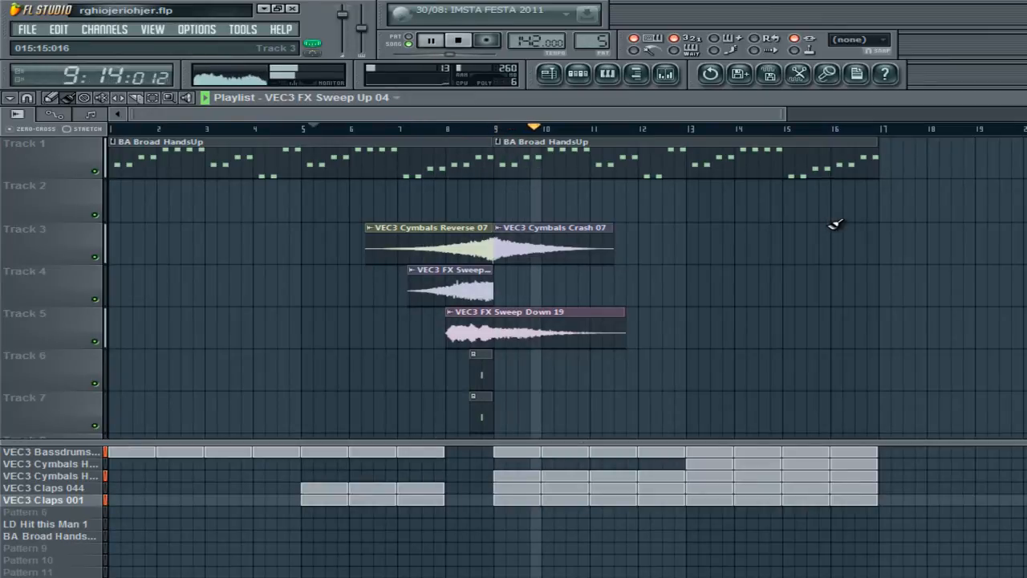
pyautogui.press('space')
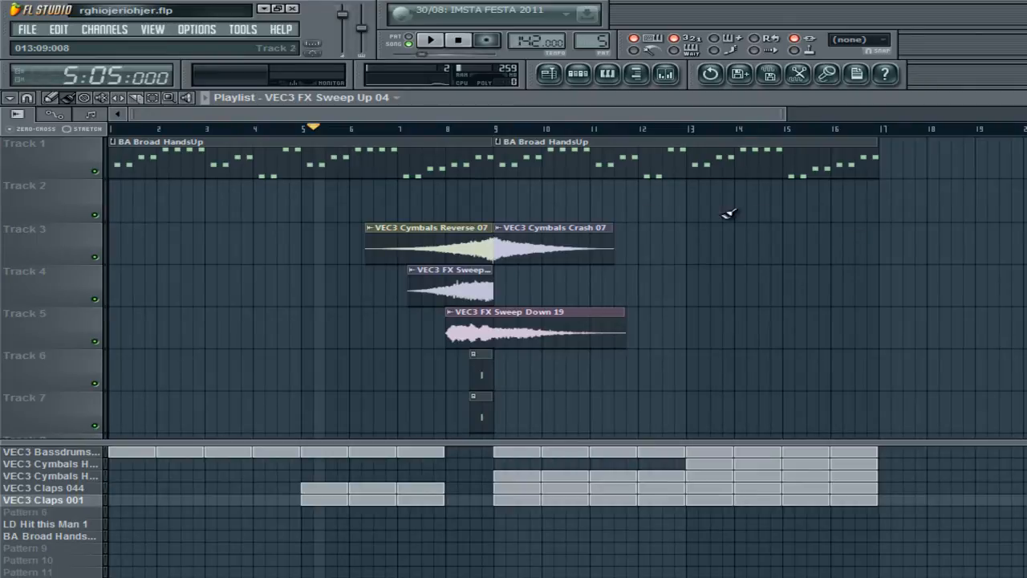
pyautogui.moveTo(498, 132); pyautogui.dragTo(879, 220)
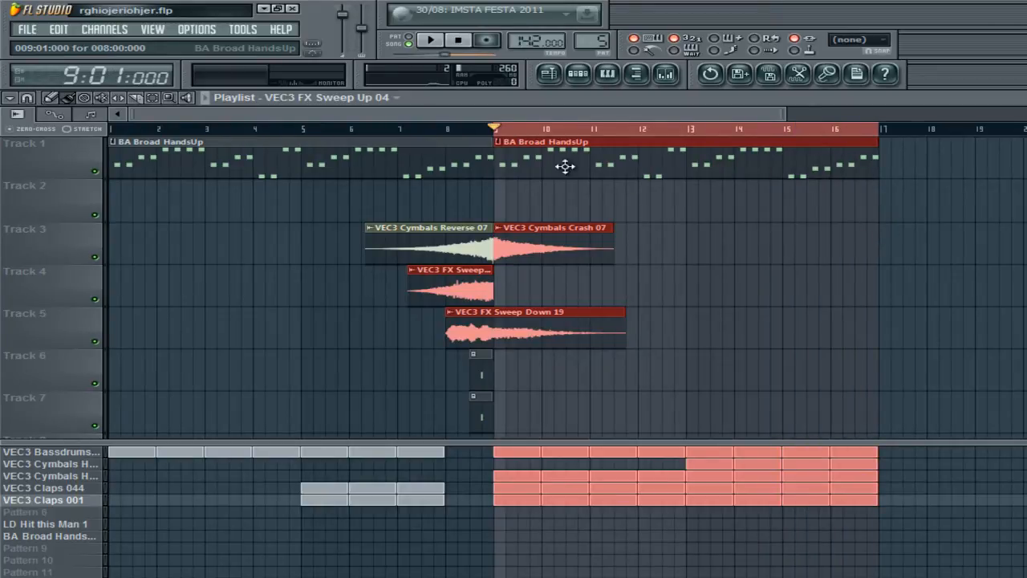
pyautogui.moveTo(671, 114); pyautogui.dragTo(737, 114)
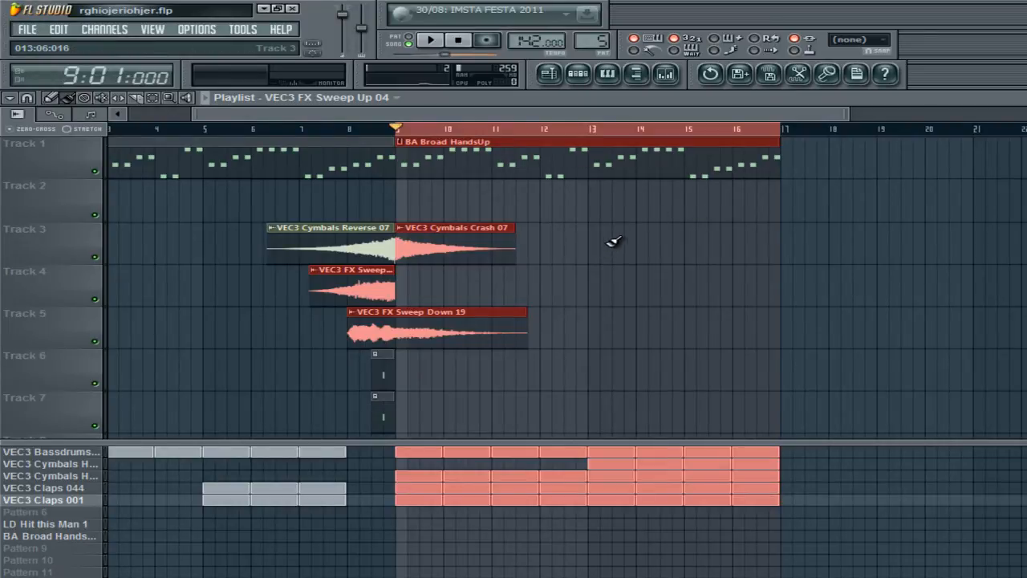
pyautogui.click(538, 136)
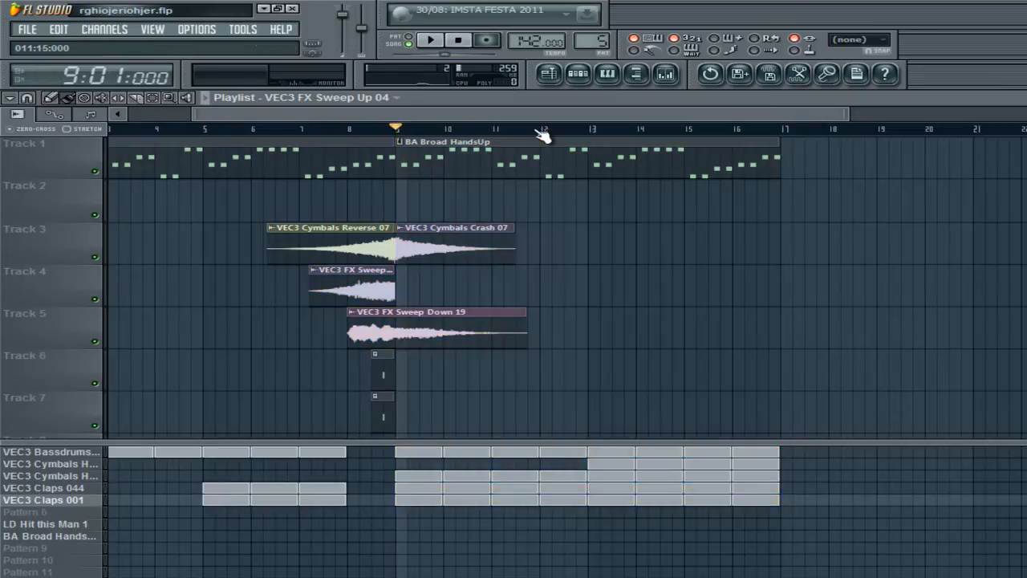
pyautogui.moveTo(550, 115); pyautogui.dragTo(259, 80)
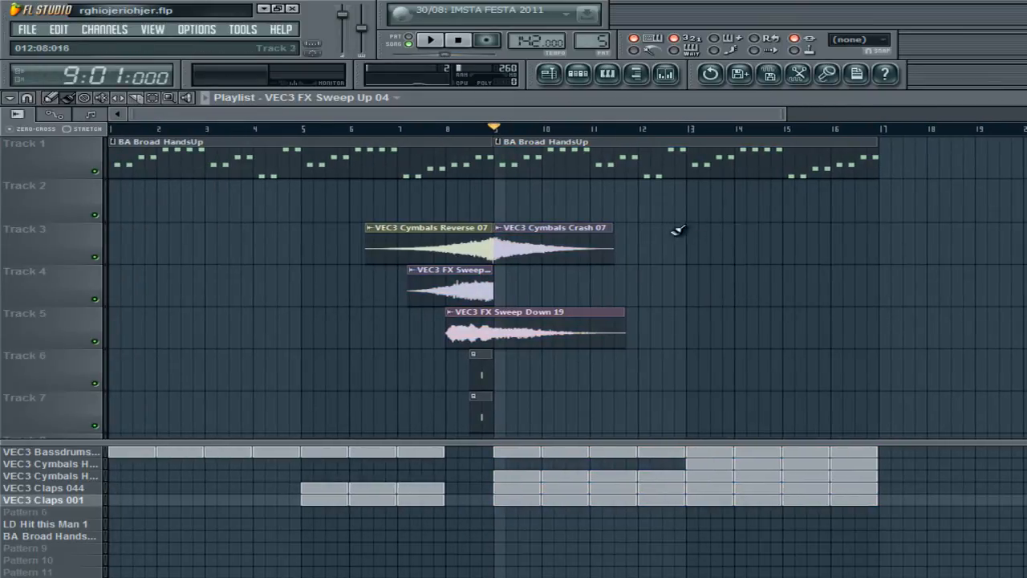
# Step: Duplicate all transition clips on Tracks 3 to 7 eight bars further on, so the crash copy starts at bar 17
pyautogui.moveTo(649, 179); pyautogui.dragTo(400, 425)
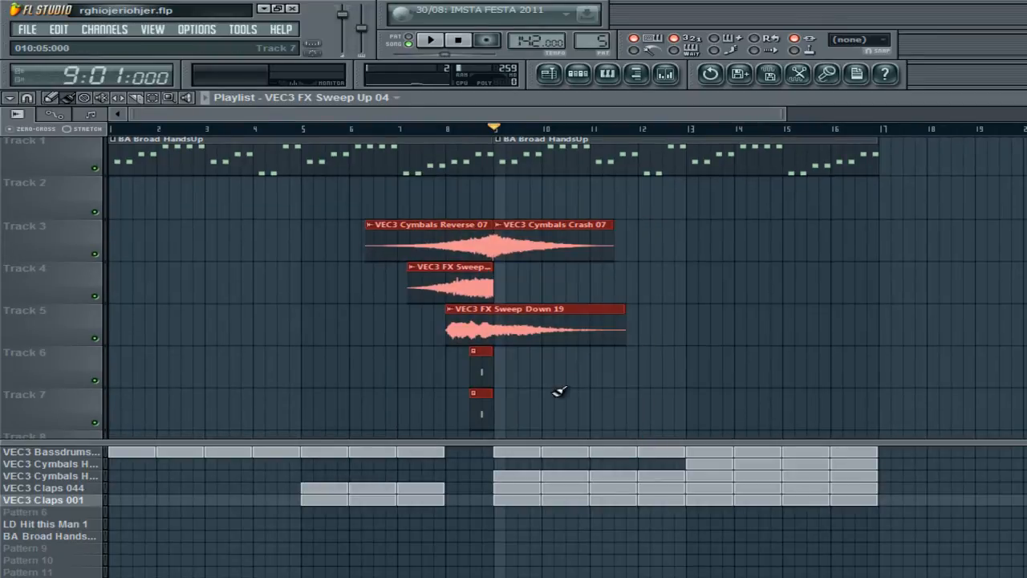
pyautogui.moveTo(276, 319); pyautogui.dragTo(915, 325)
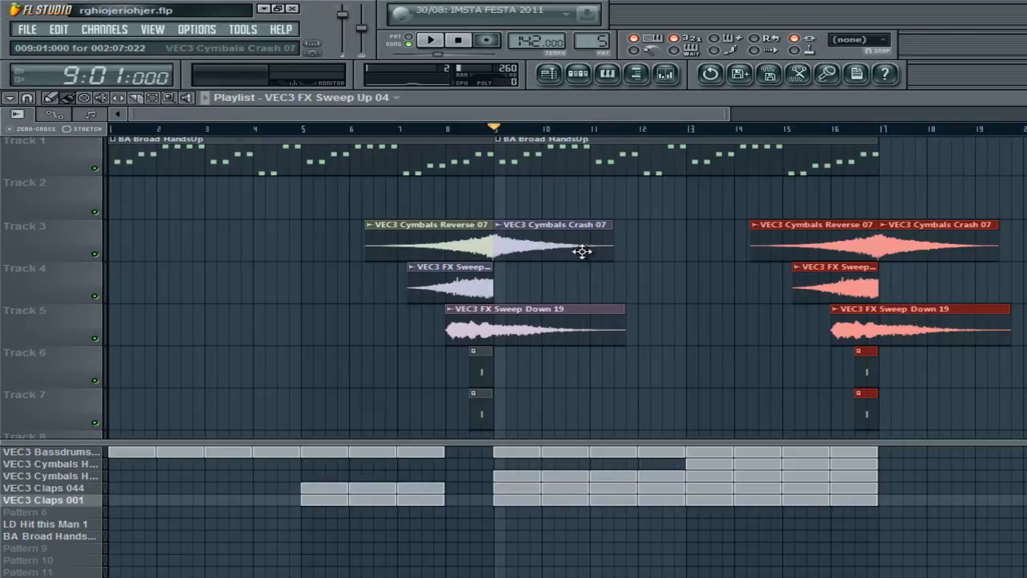
pyautogui.moveTo(610, 175); pyautogui.dragTo(403, 436)
pyautogui.moveTo(1009, 257); pyautogui.dragTo(786, 425)
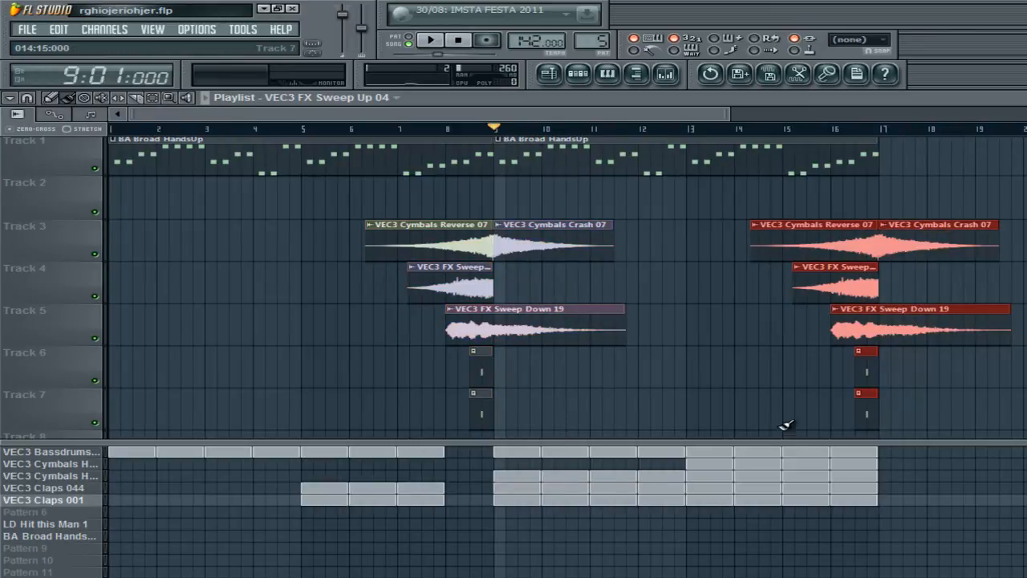
# Step: Remove all drum pattern blocks from bar 16 and the first VEC3 Cymbals pattern's block from bar 15
pyautogui.hscroll(3, 552, 131)
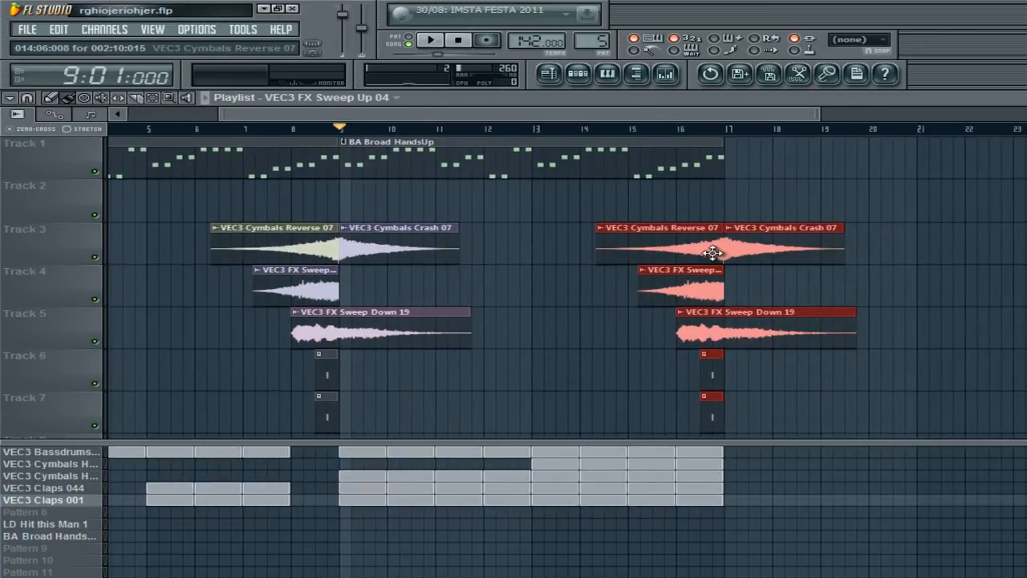
pyautogui.hscroll(2, 565, 124)
pyautogui.moveTo(543, 130); pyautogui.dragTo(618, 135)
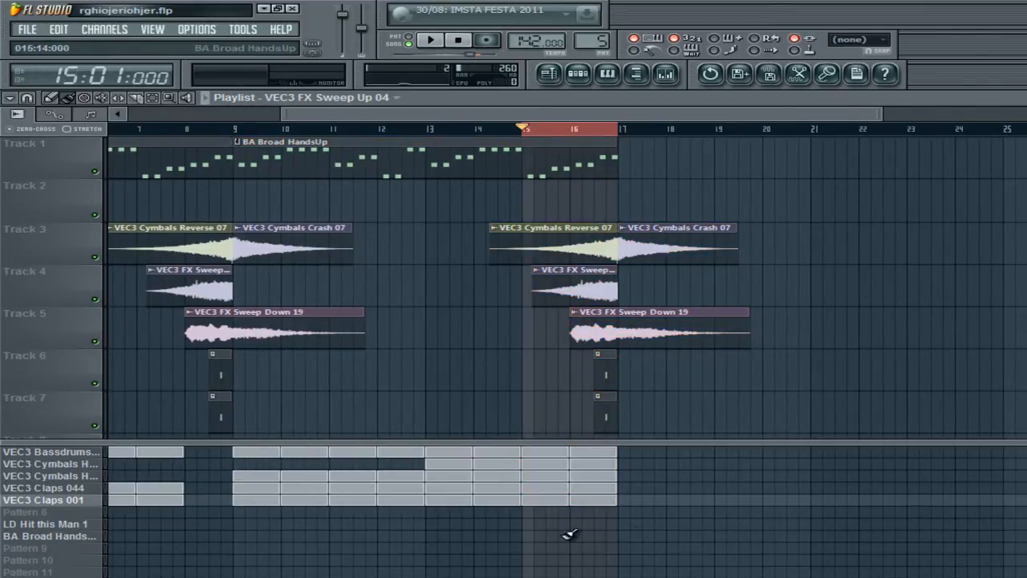
pyautogui.moveTo(605, 509); pyautogui.dragTo(603, 458)
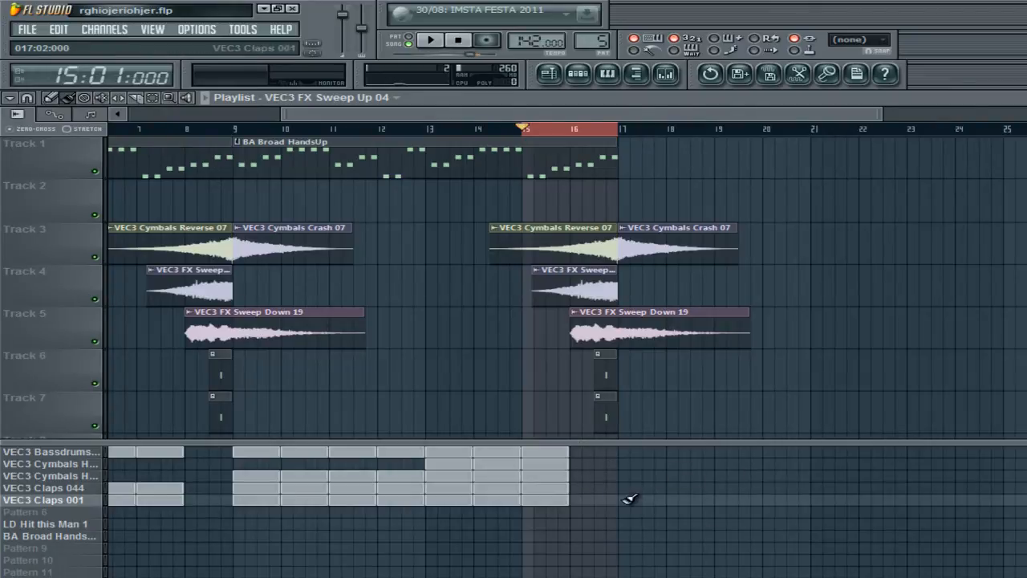
pyautogui.rightClick(546, 464)
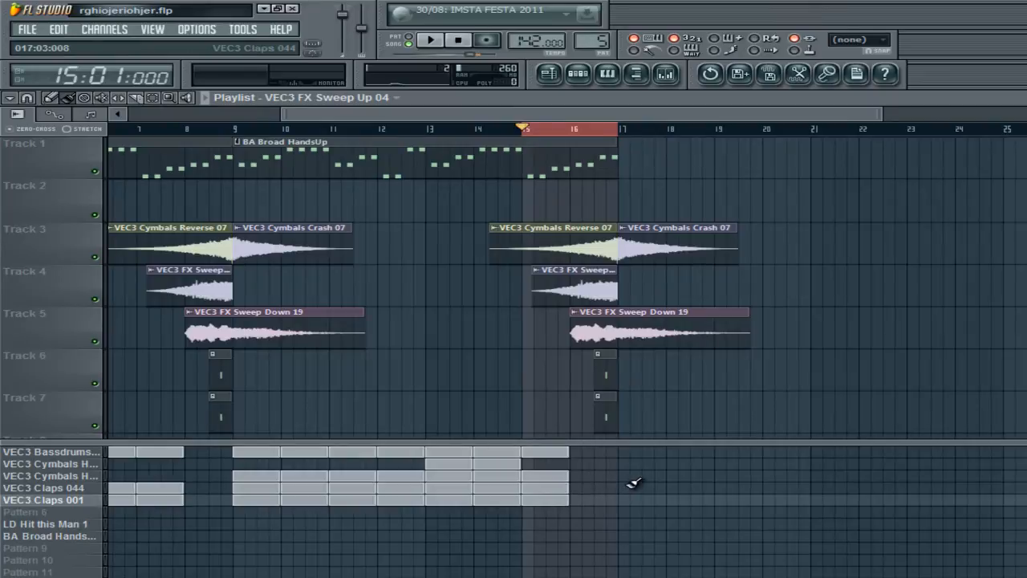
# Step: Clear the time selection over bars 15 and 16, and set the playback position at beat 2 of bar 15
pyautogui.moveTo(536, 129); pyautogui.dragTo(557, 129)
pyautogui.keyDown('ctrl'); pyautogui.click(541, 141); pyautogui.keyUp('ctrl')
pyautogui.keyDown('ctrl'); pyautogui.click(536, 129); pyautogui.keyUp('ctrl')
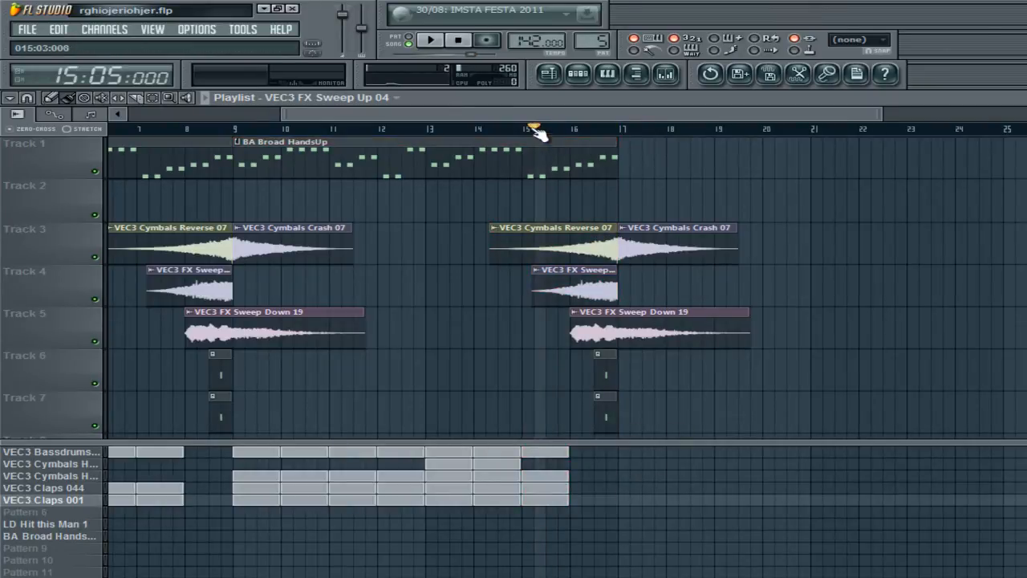
# Step: Set the playback position to the start of bar 15
pyautogui.click(528, 129)
pyautogui.moveTo(733, 183); pyautogui.dragTo(555, 430)
pyautogui.scroll(-1, 790, 308)
pyautogui.scroll(1, 790, 307)
pyautogui.rightClick(793, 306)
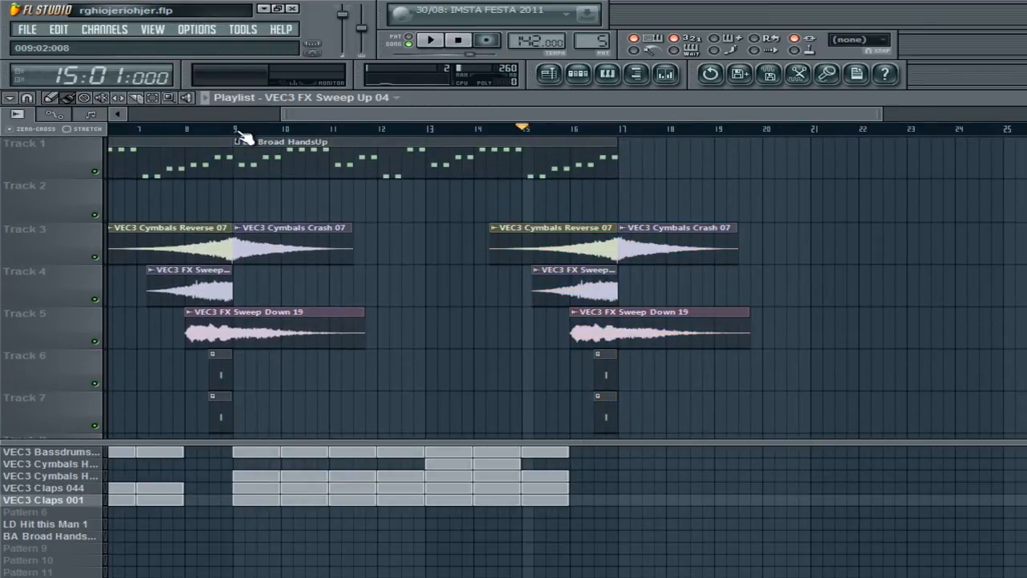
# Step: Create a volume automation clip for the Bass 1 mixer track from bar 9 to bar 17 and place it on Track 8
pyautogui.moveTo(239, 132); pyautogui.dragTo(610, 134)
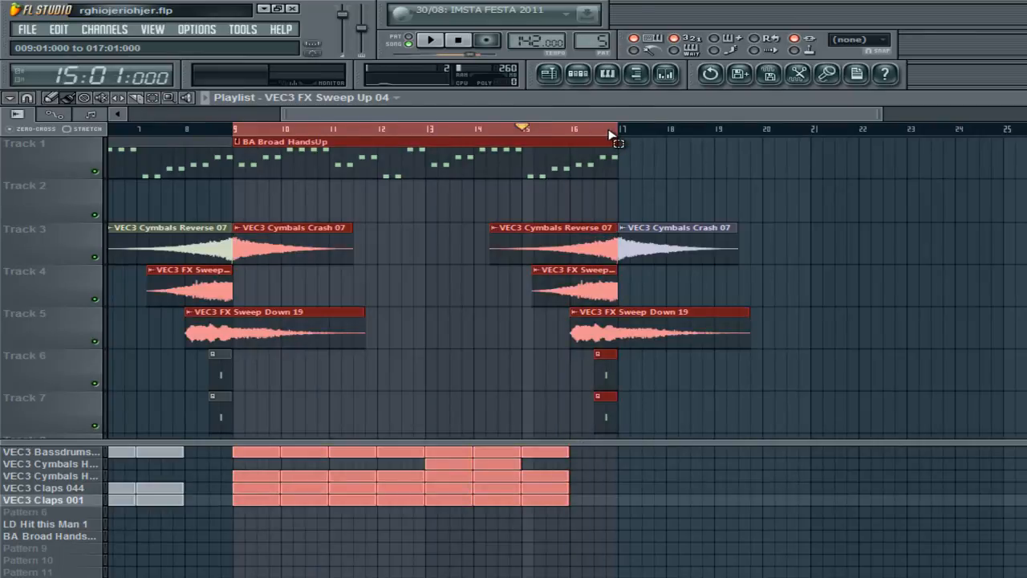
pyautogui.click(665, 74)
pyautogui.click(308, 217)
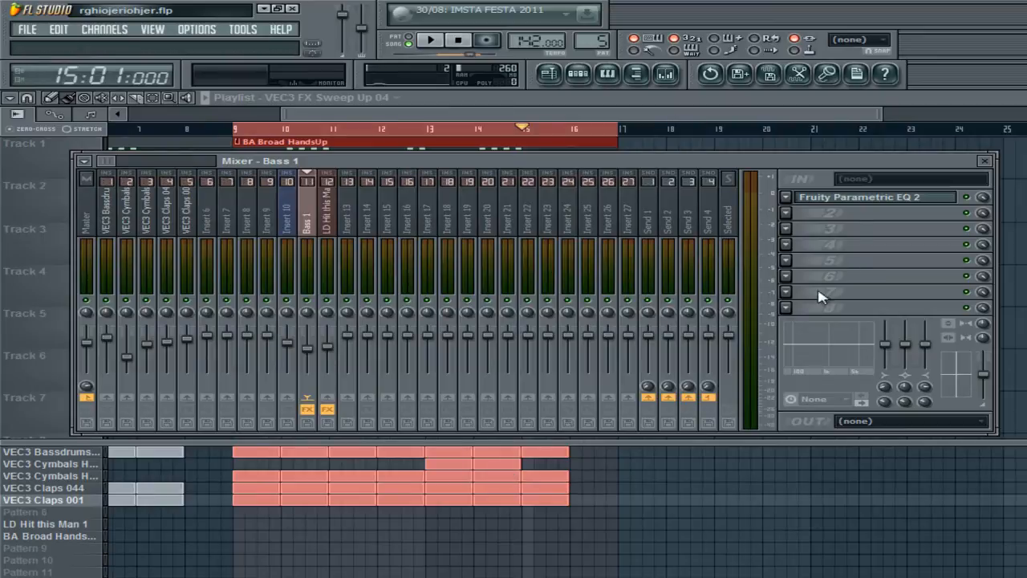
pyautogui.moveTo(318, 357)
pyautogui.mouseDown()
pyautogui.moveTo(316, 390)
pyautogui.moveTo(323, 359)
pyautogui.mouseUp()
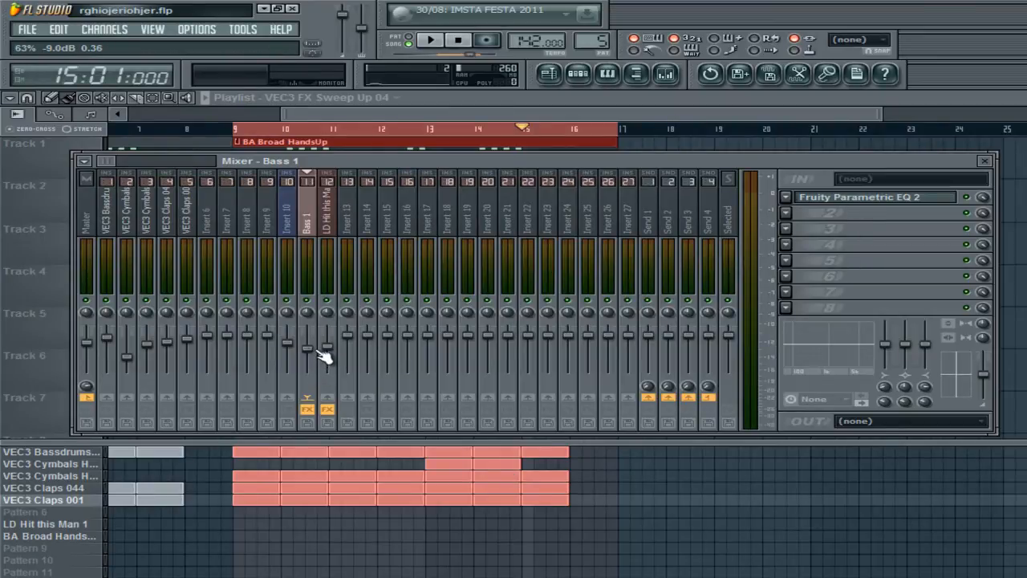
pyautogui.rightClick(318, 356)
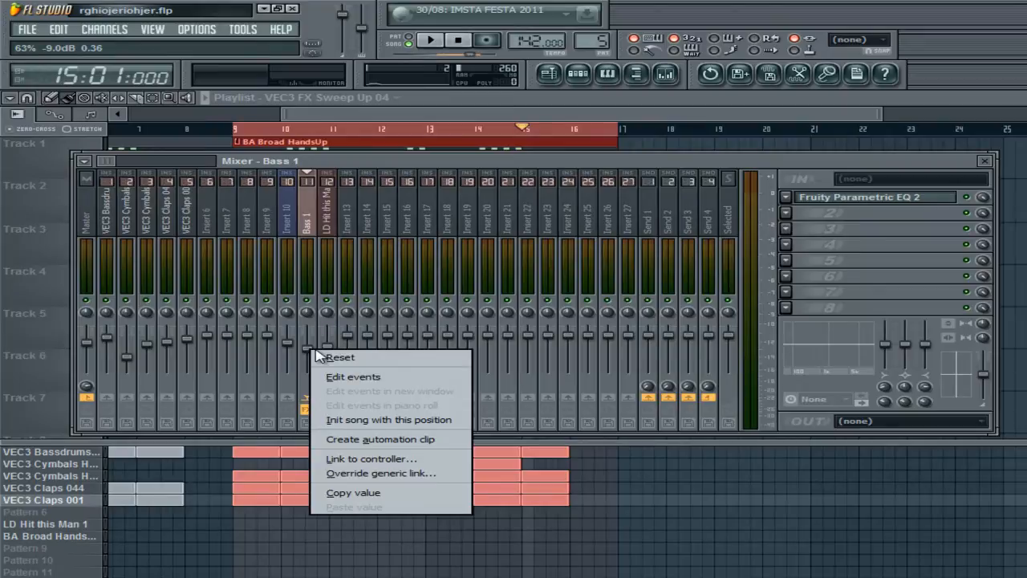
pyautogui.click(354, 440)
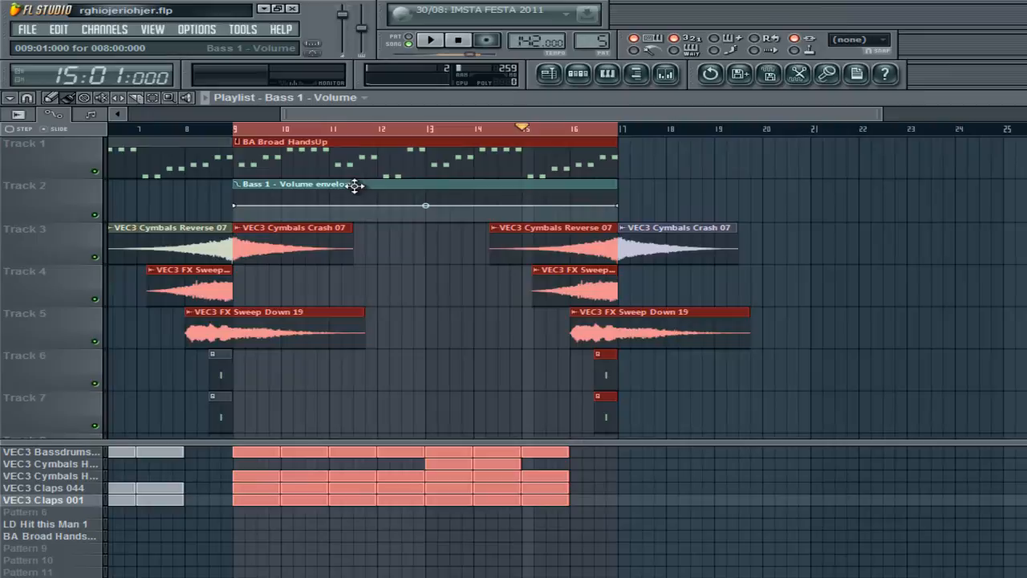
pyautogui.moveTo(355, 184); pyautogui.dragTo(348, 390)
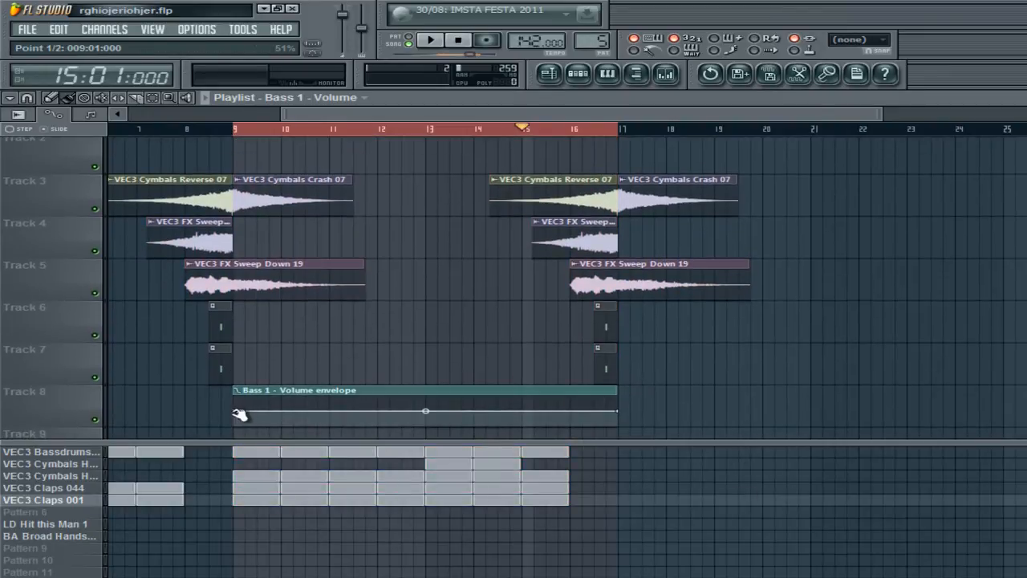
# Step: Lower the end point of the Bass 1 volume envelope at bar 17 to near the minimum and check the fader in the mixer
pyautogui.moveTo(234, 410); pyautogui.dragTo(240, 395)
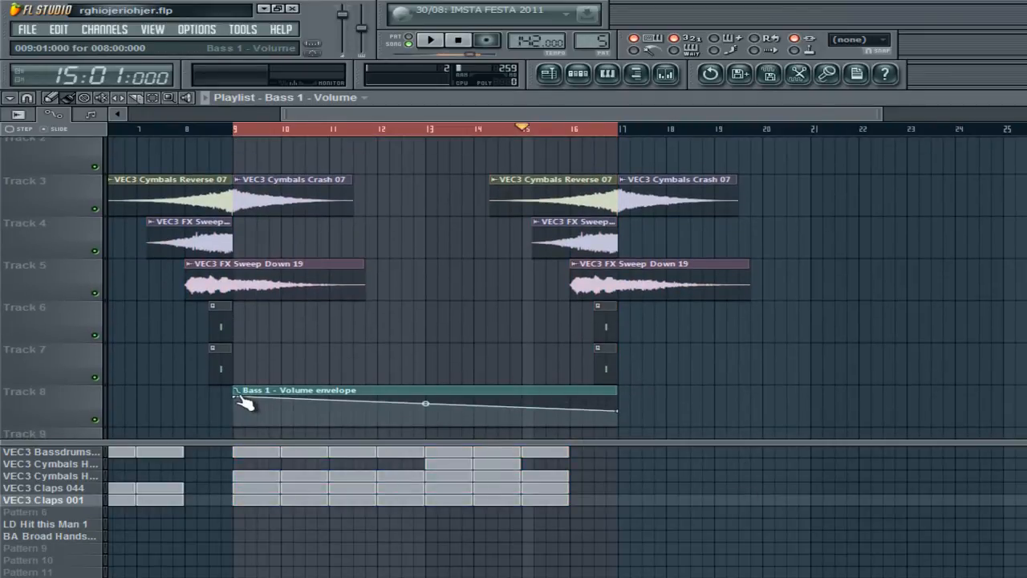
pyautogui.moveTo(240, 399); pyautogui.dragTo(236, 413)
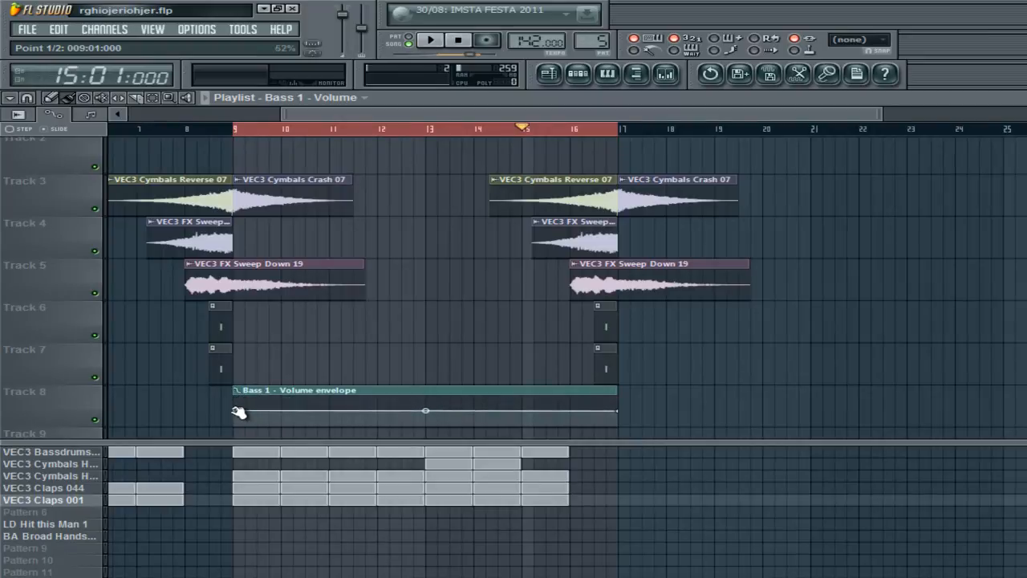
pyautogui.moveTo(628, 413)
pyautogui.mouseDown()
pyautogui.moveTo(627, 437)
pyautogui.moveTo(634, 429)
pyautogui.moveTo(622, 427)
pyautogui.mouseUp()
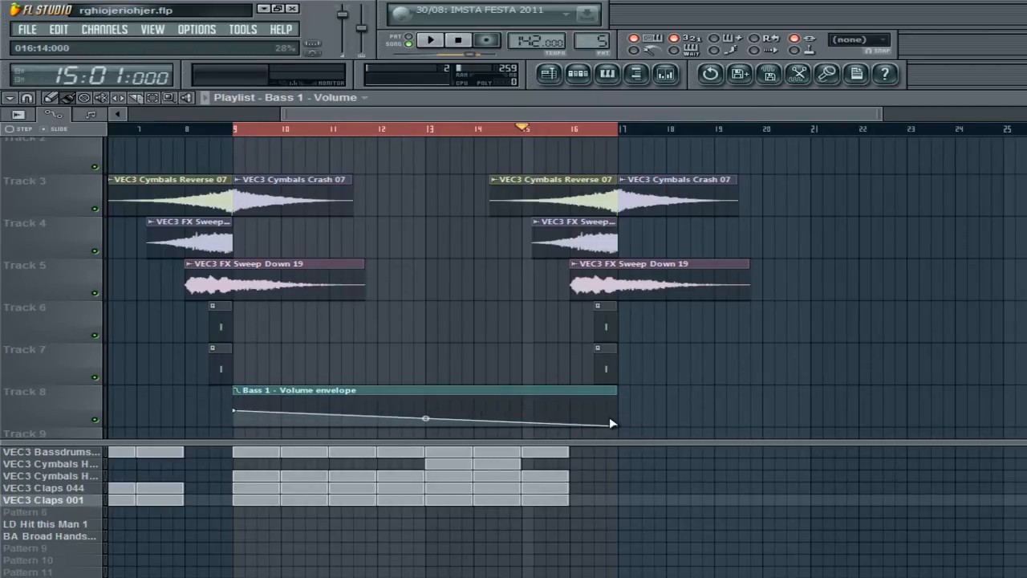
pyautogui.click(665, 74)
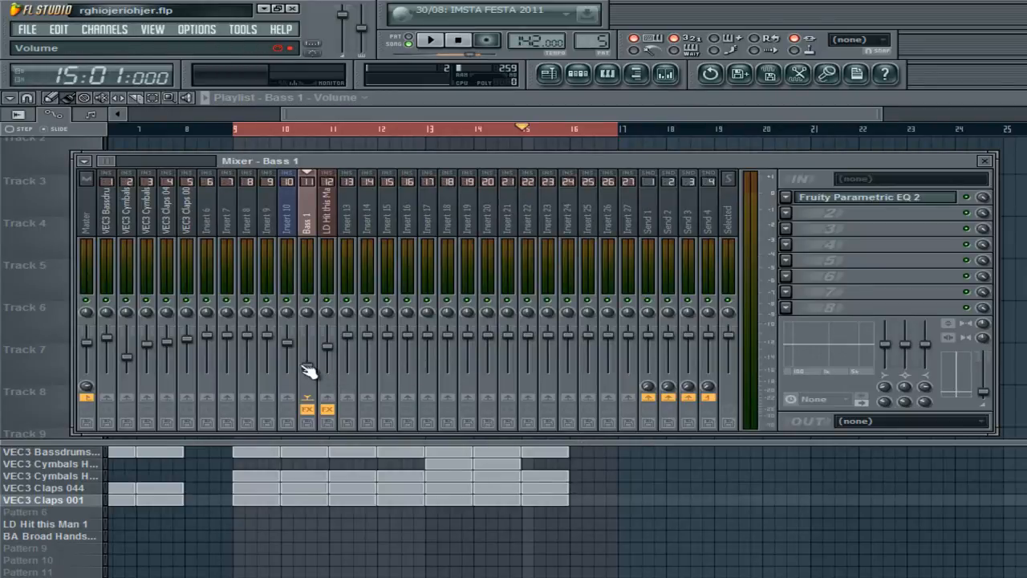
pyautogui.press('F9')
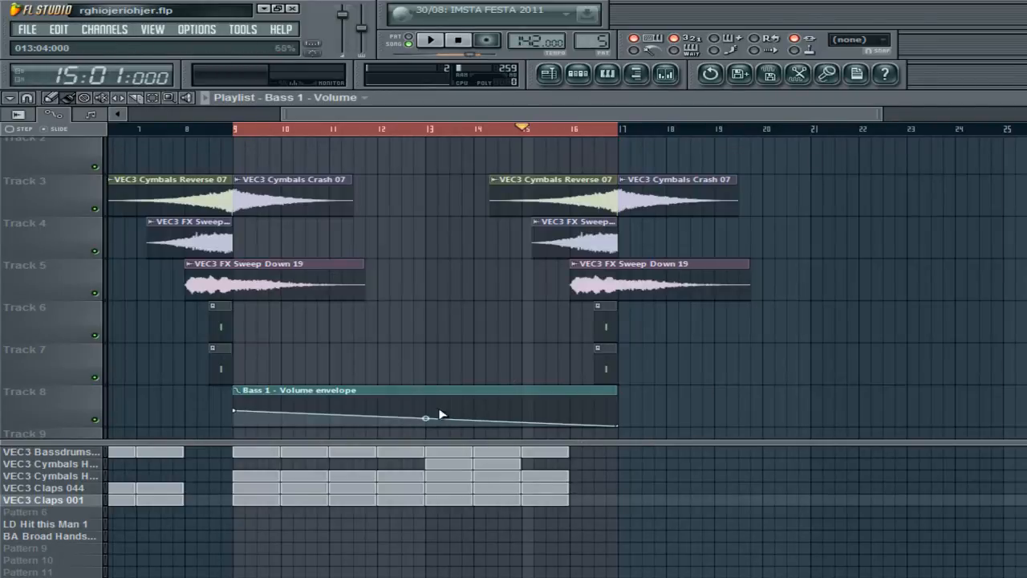
# Step: Bend the Bass 1 volume envelope so the fade drops mostly near its end, and clear the time selection over bars 9 to 16
pyautogui.moveTo(433, 426); pyautogui.dragTo(300, 417)
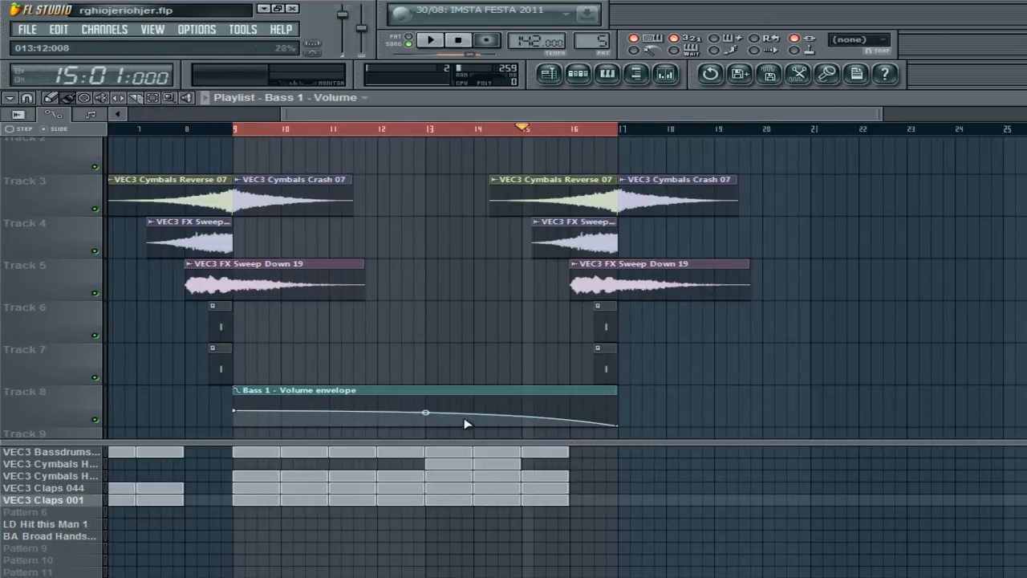
pyautogui.moveTo(423, 412); pyautogui.dragTo(423, 389)
pyautogui.scroll(2, 527, 411)
pyautogui.scroll(-2, 526, 410)
pyautogui.scroll(2, 465, 357)
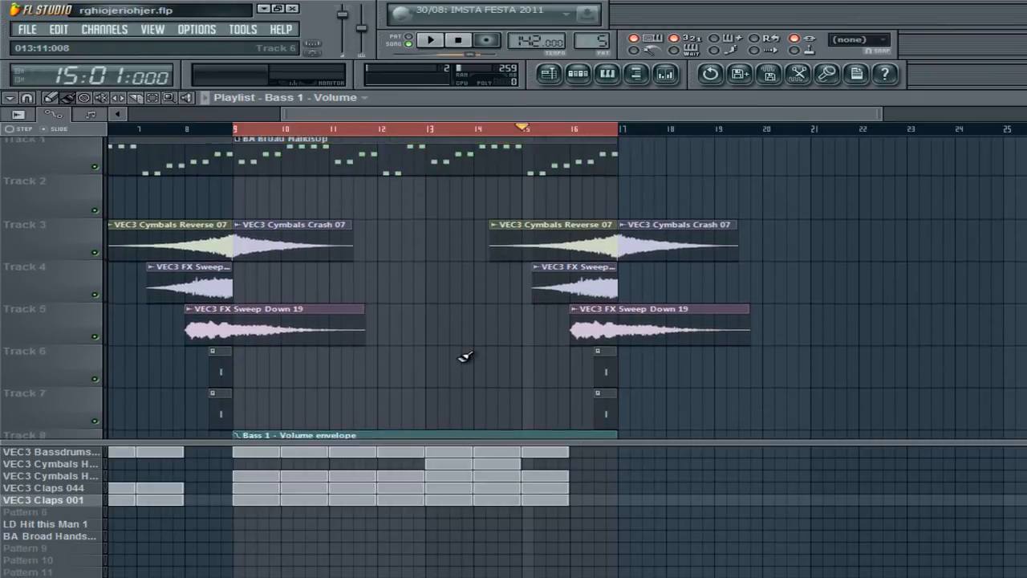
pyautogui.rightClick(451, 129)
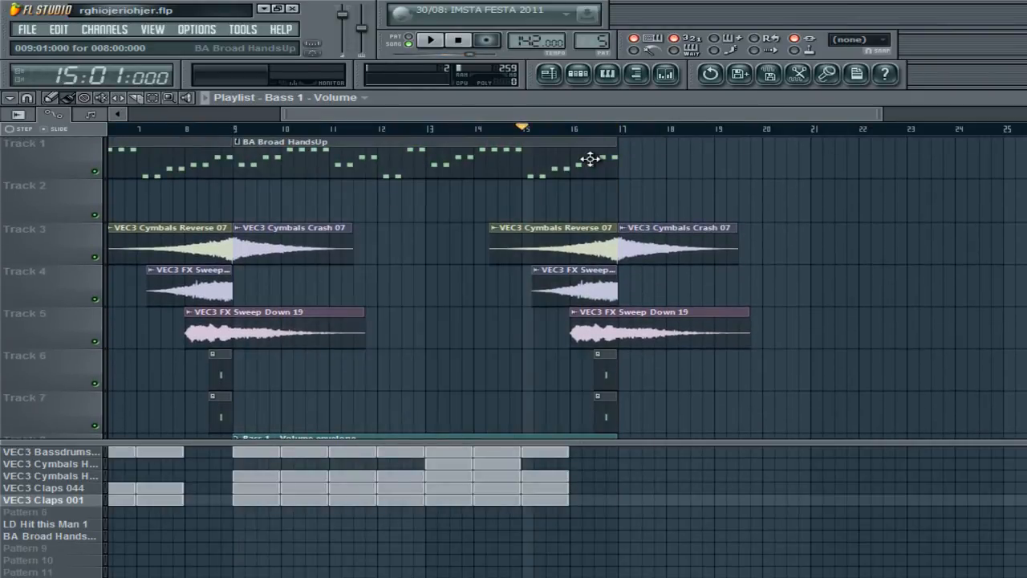
# Step: Play back the transition from bar 15 to hear the bass volume fade
pyautogui.moveTo(431, 116)
pyautogui.mouseDown()
pyautogui.moveTo(402, 120)
pyautogui.moveTo(446, 116)
pyautogui.mouseUp()
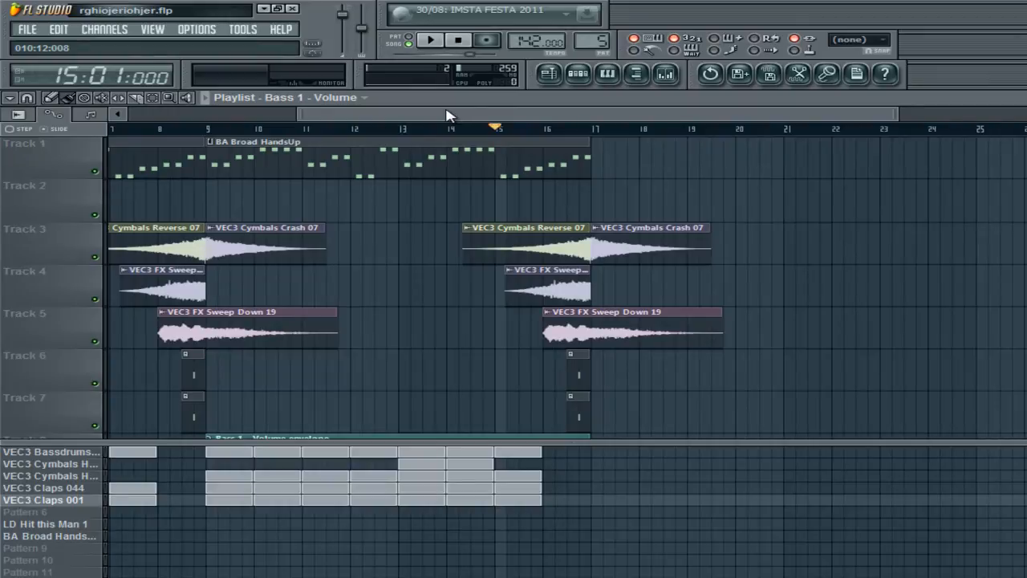
pyautogui.scroll(-2, 367, 196)
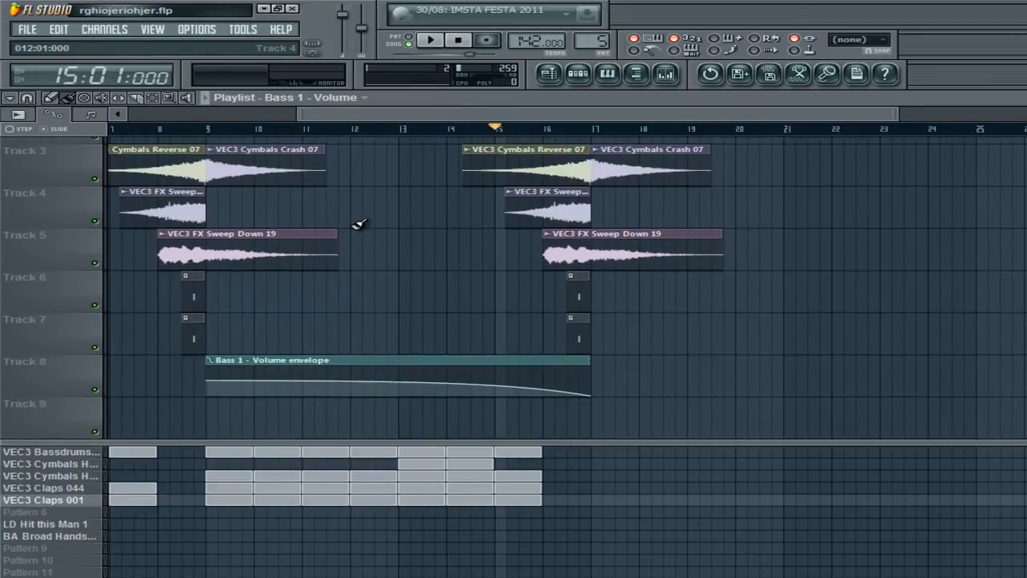
pyautogui.scroll(2, 365, 237)
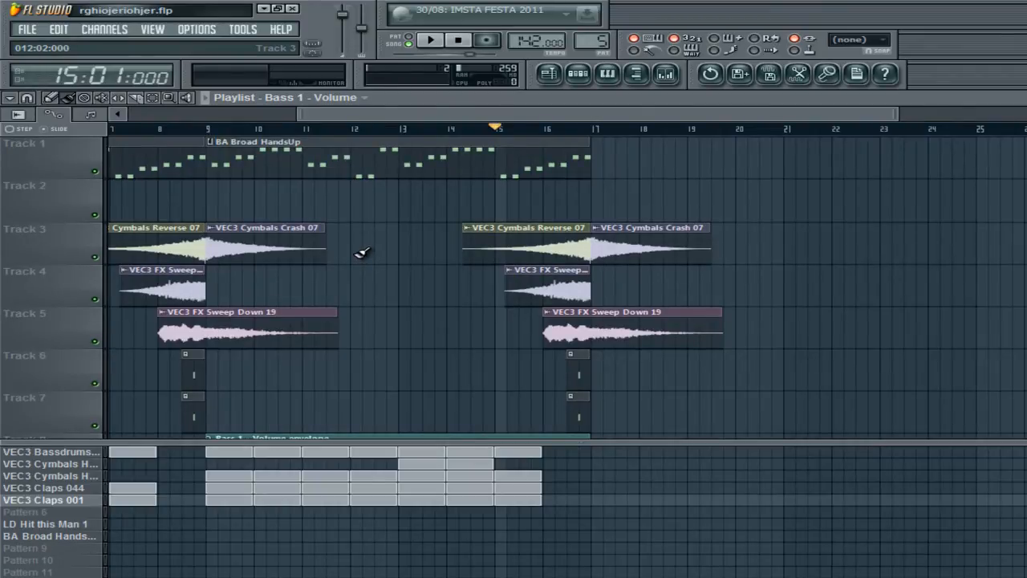
pyautogui.press('space')
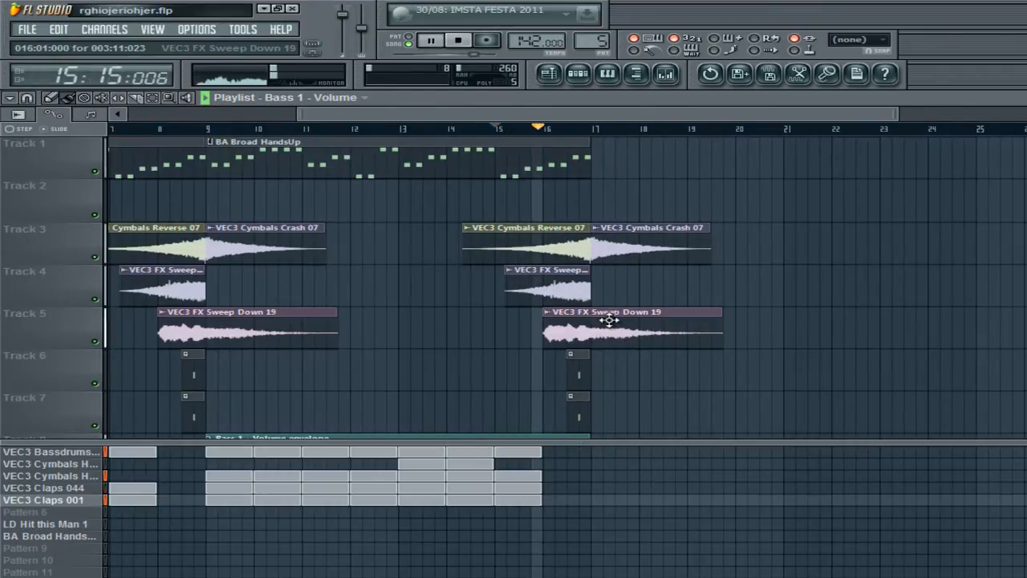
pyautogui.press('space')
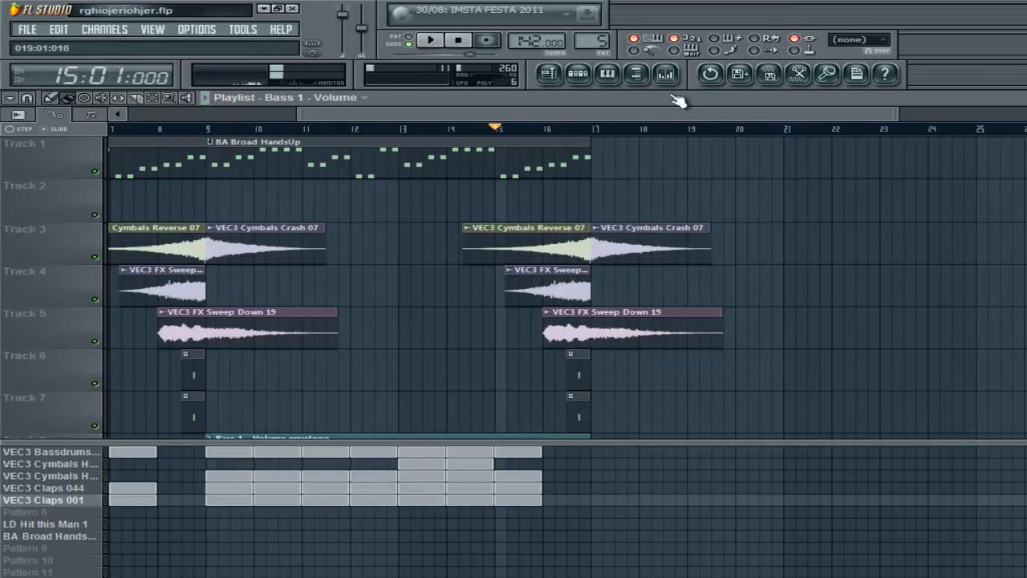
# Step: Place the LD Hit this Man 1 pattern twice in a row on Track 2, starting at bars 17 and 25
pyautogui.click(577, 73)
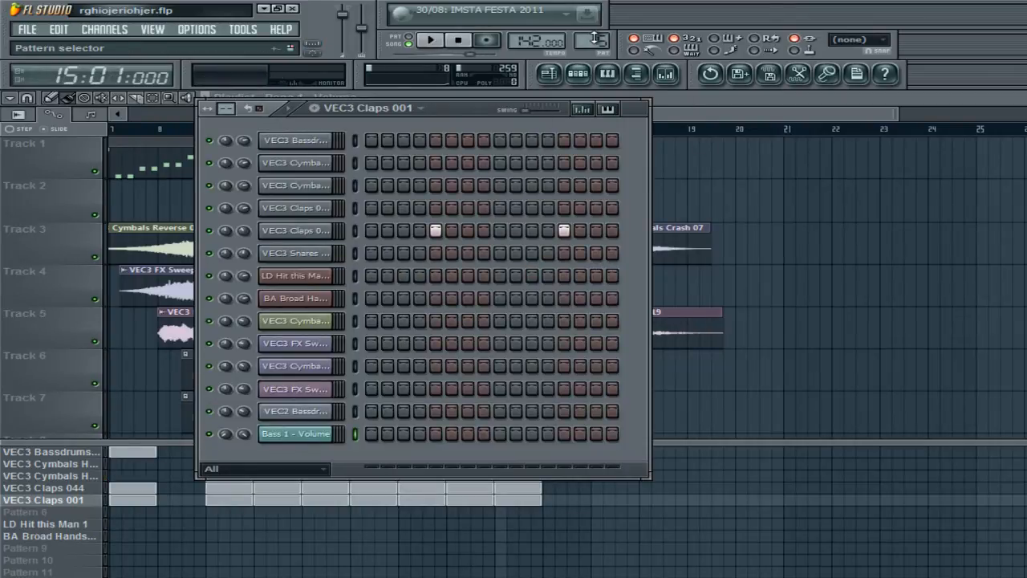
pyautogui.scroll(1, 595, 38)
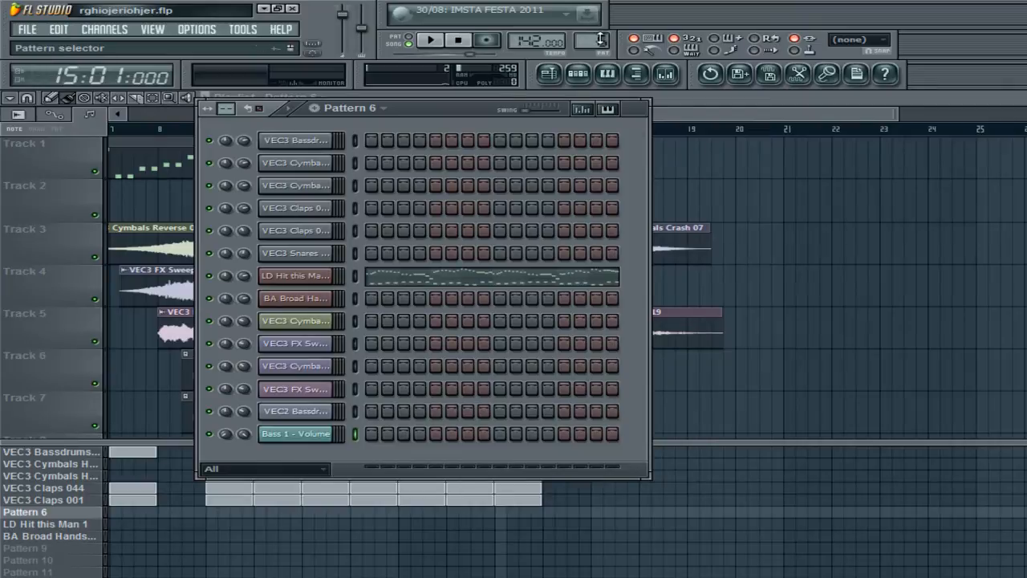
pyautogui.moveTo(600, 38); pyautogui.dragTo(605, 29)
pyautogui.moveTo(798, 298); pyautogui.dragTo(628, 186)
pyautogui.hscroll(4, 729, 210)
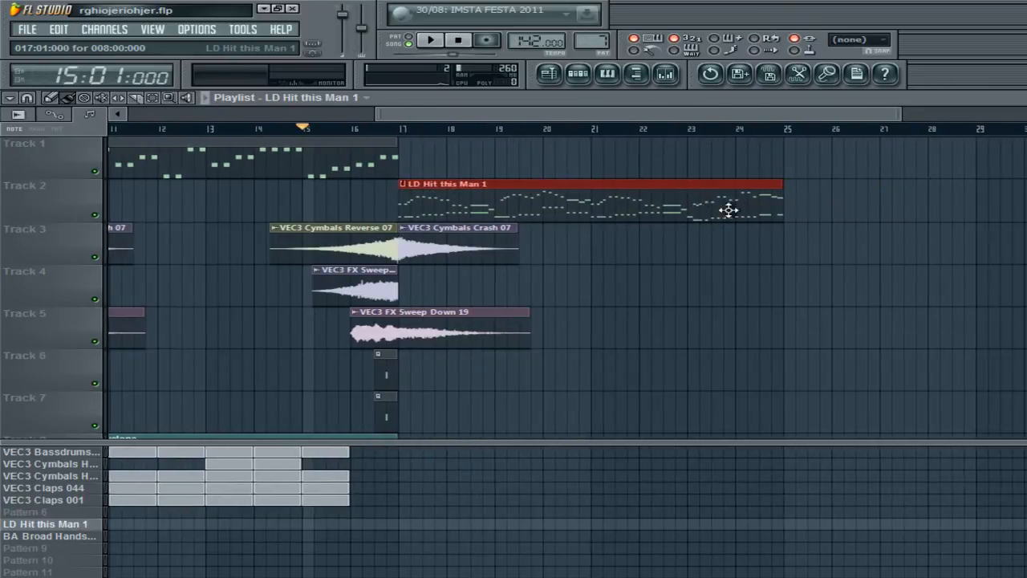
pyautogui.click(790, 196)
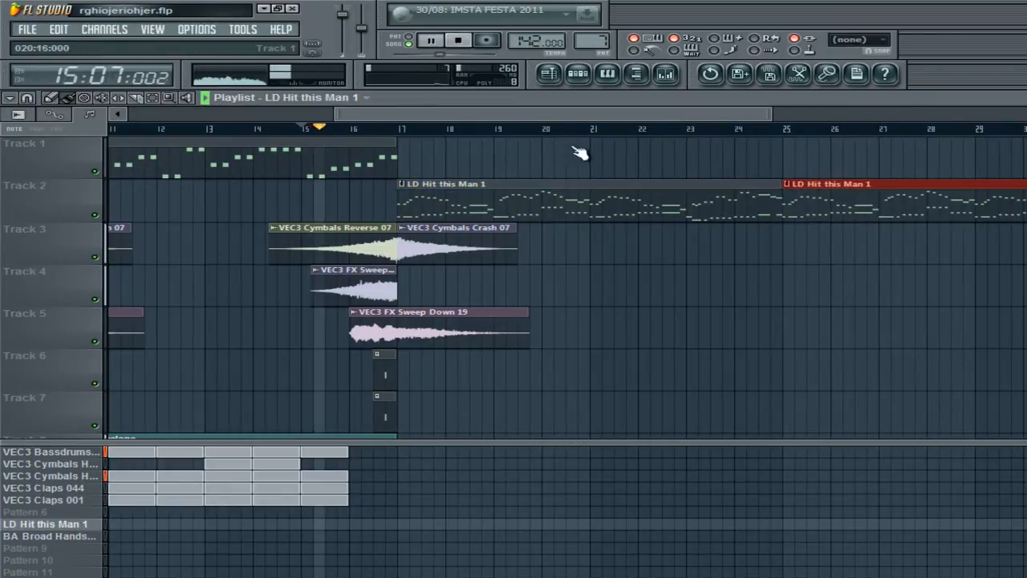
# Step: Listen to the lead section after bar 17 and enlarge the playlist's track area slightly
pyautogui.moveTo(579, 113); pyautogui.dragTo(617, 114)
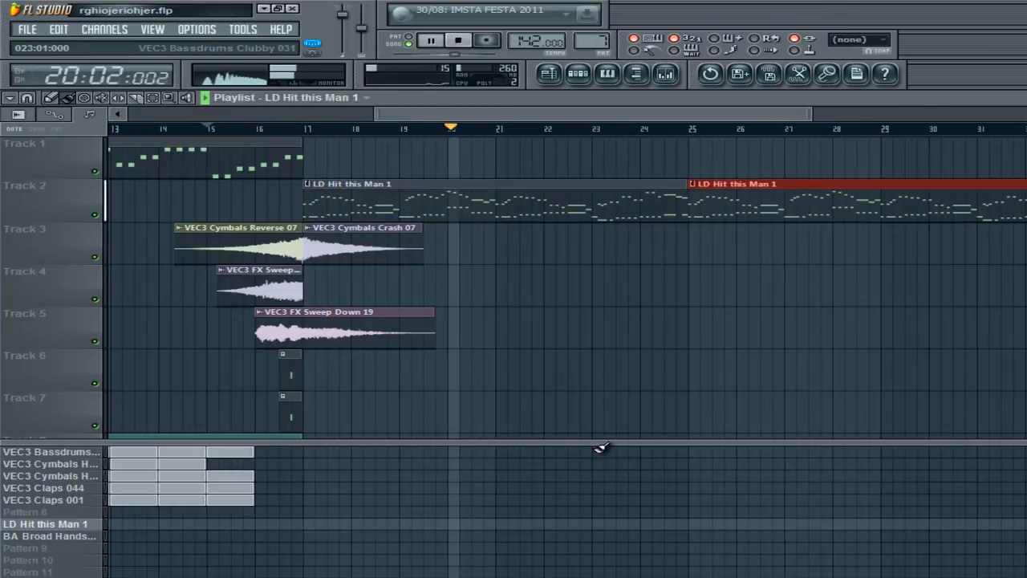
pyautogui.moveTo(596, 442); pyautogui.dragTo(592, 459)
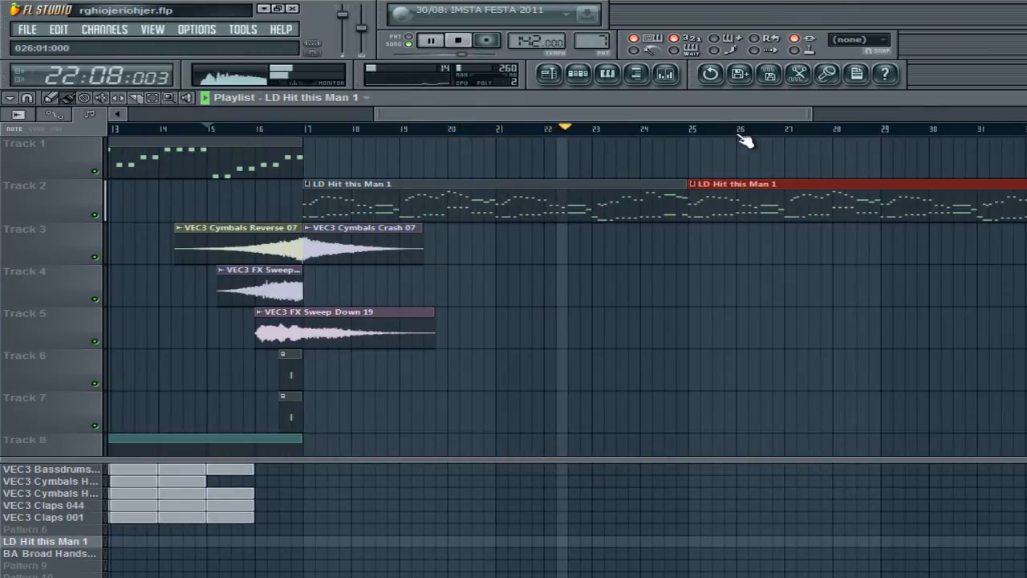
pyautogui.click(461, 42)
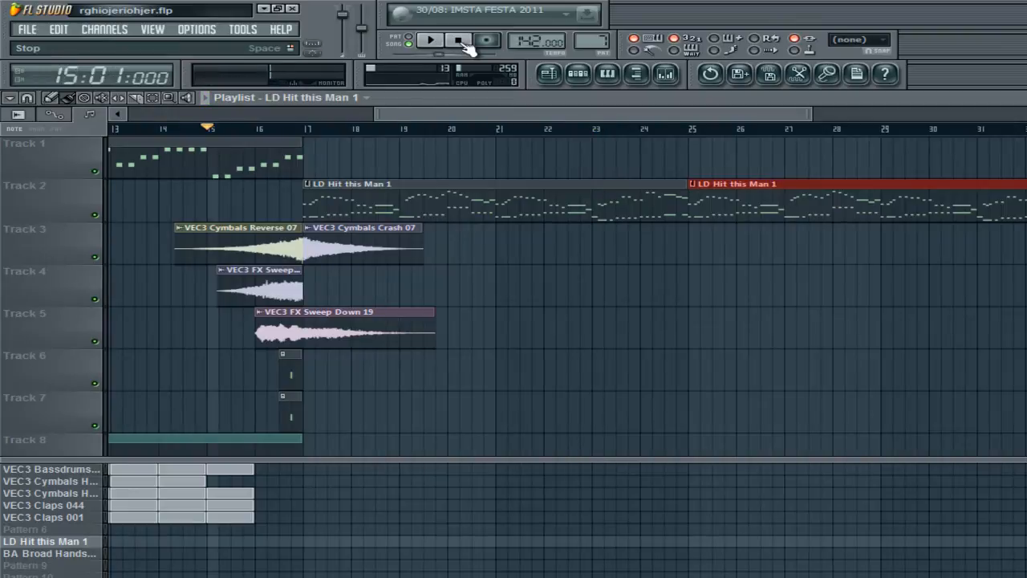
# Step: Select the time range from bar 17 onward over both lead clips, and select the LD Hit this Man 1 mixer track
pyautogui.moveTo(308, 130); pyautogui.dragTo(1025, 160)
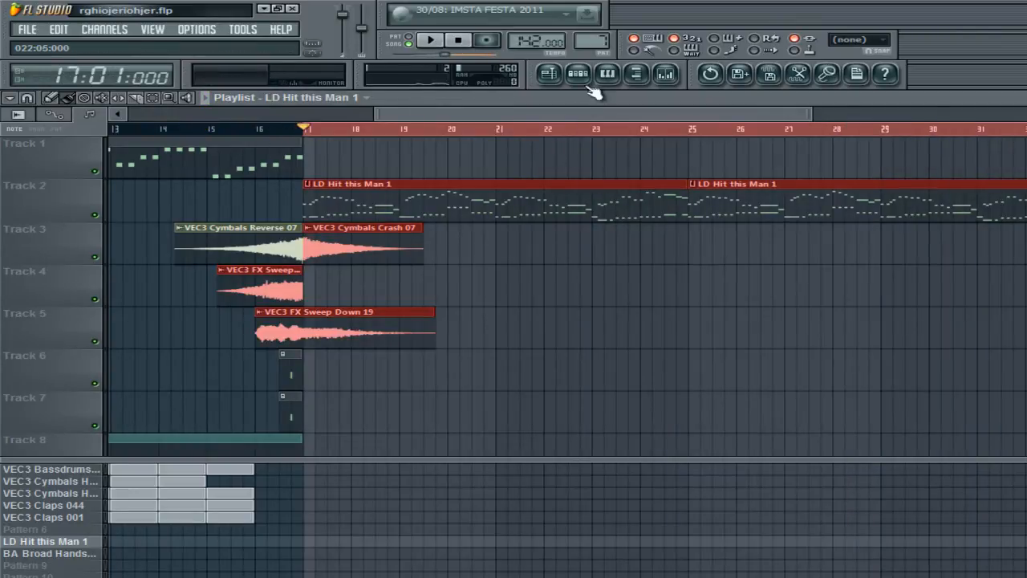
pyautogui.click(667, 74)
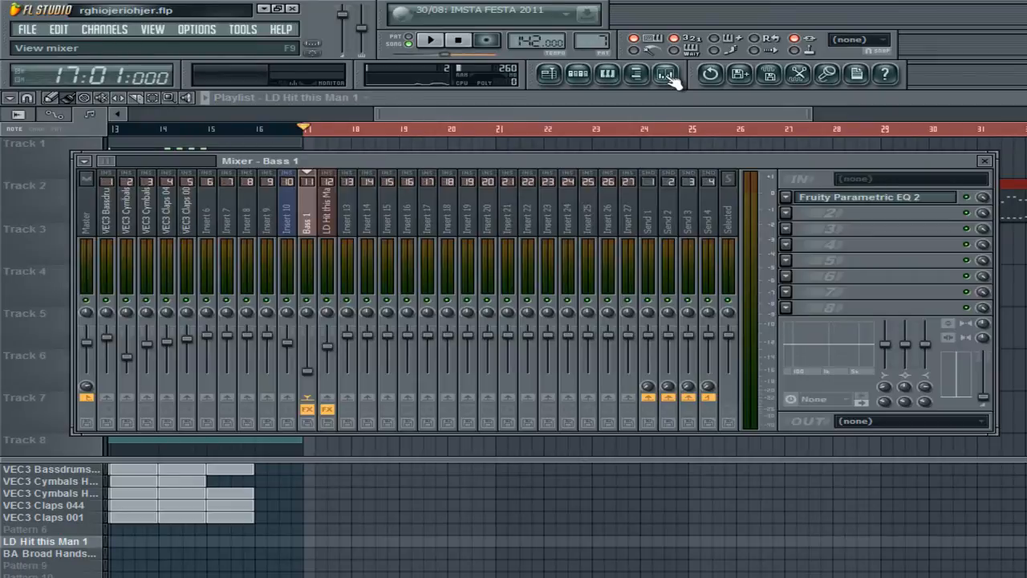
pyautogui.click(327, 237)
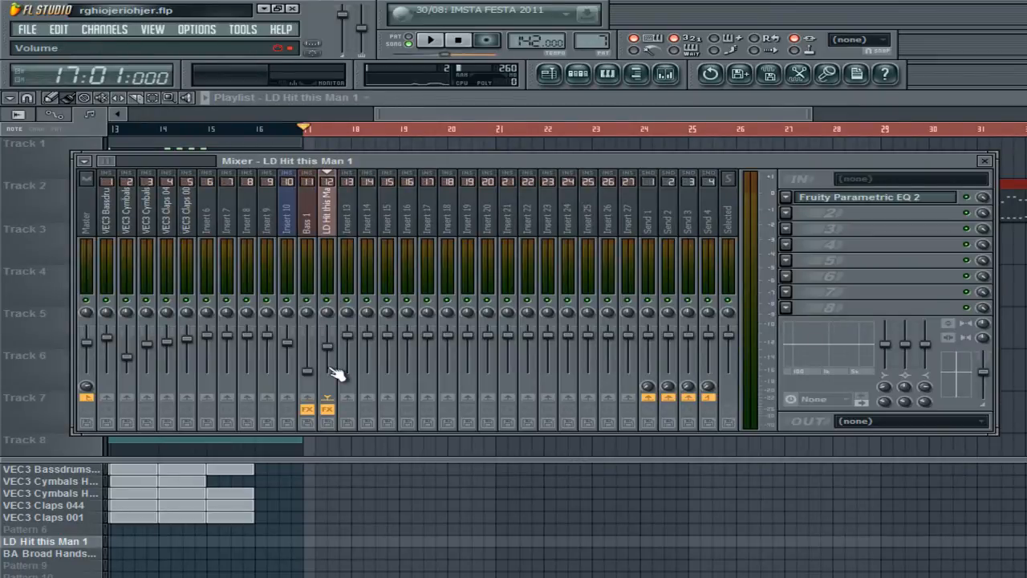
# Step: Check the LD Hit this Man 1 channel and link the selected channel to the mixer track of the same name
pyautogui.click(579, 74)
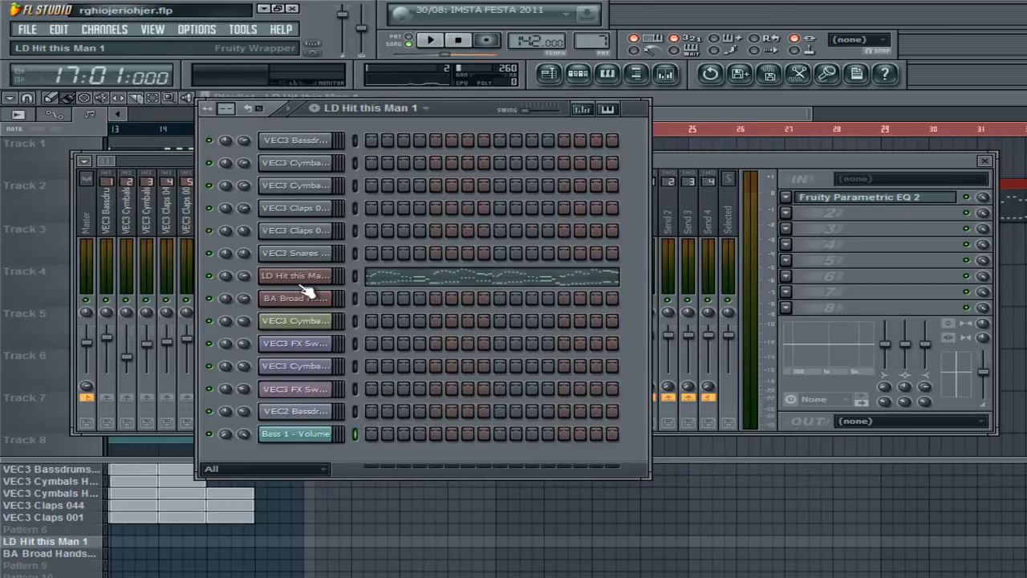
pyautogui.click(763, 166)
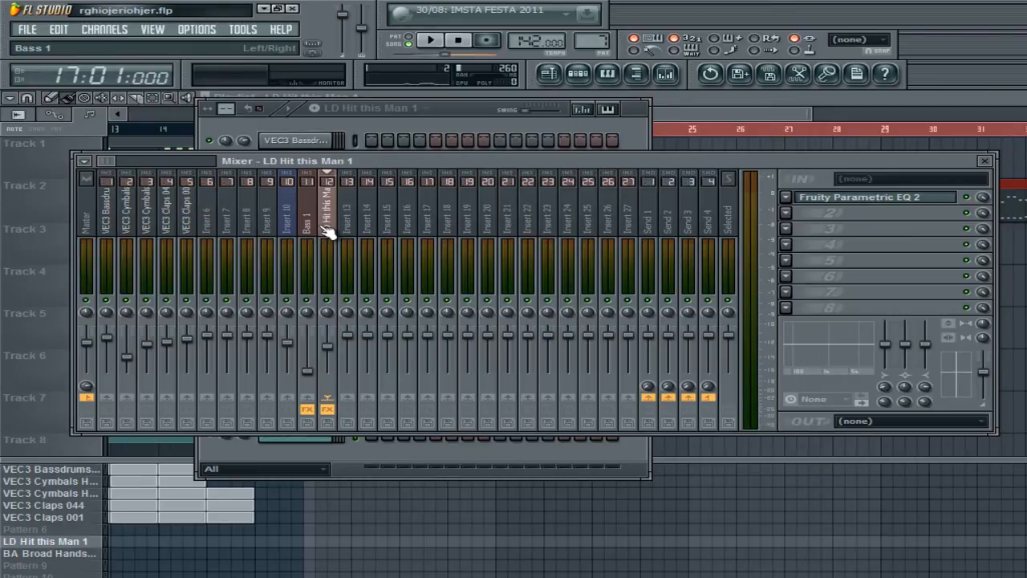
pyautogui.rightClick(337, 171)
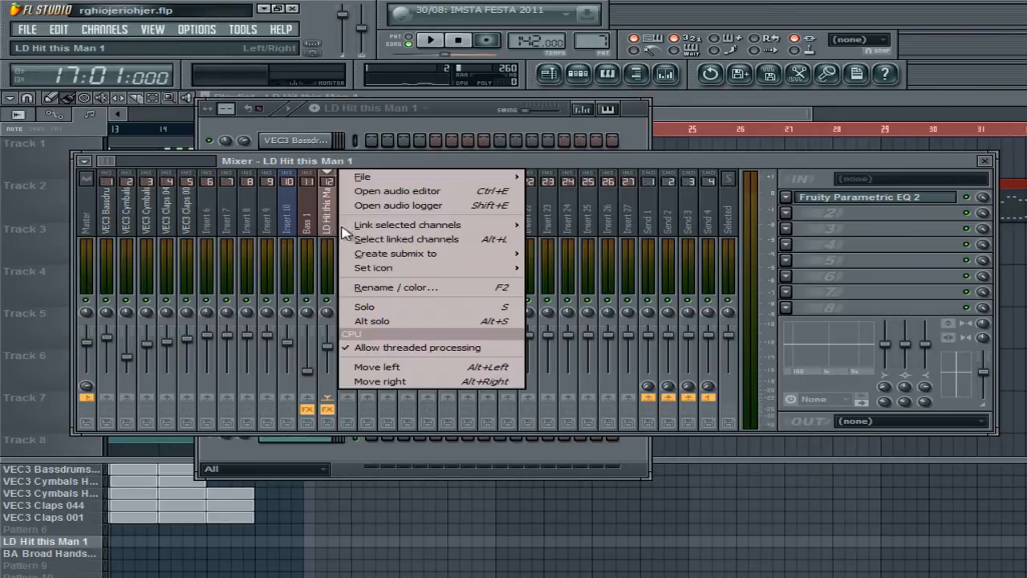
pyautogui.moveTo(494, 226)
pyautogui.click(551, 227)
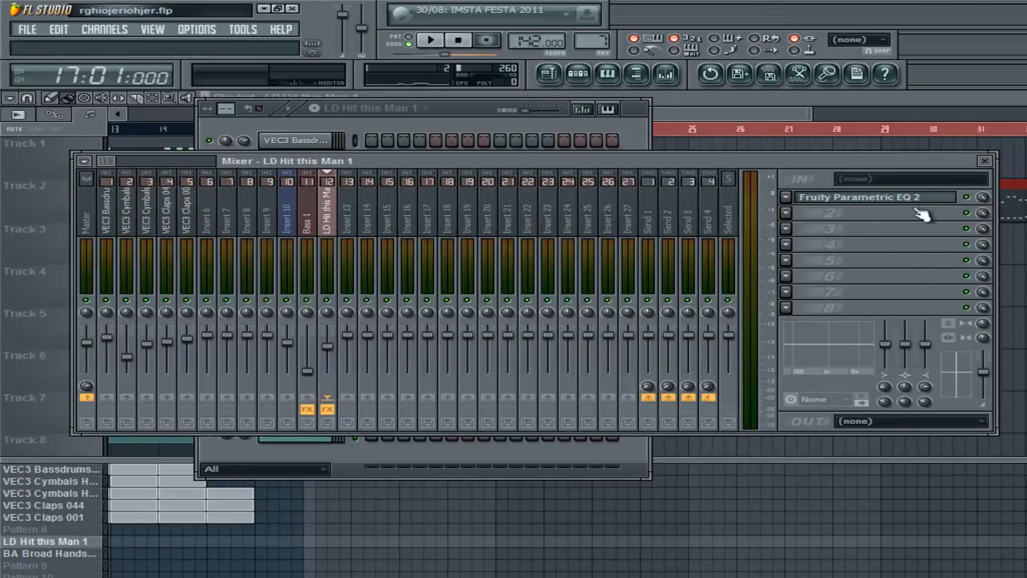
# Step: Load Fruity Free Filter into the second effect slot of the LD Hit this Man 1 mixer track and reposition its window
pyautogui.click(787, 213)
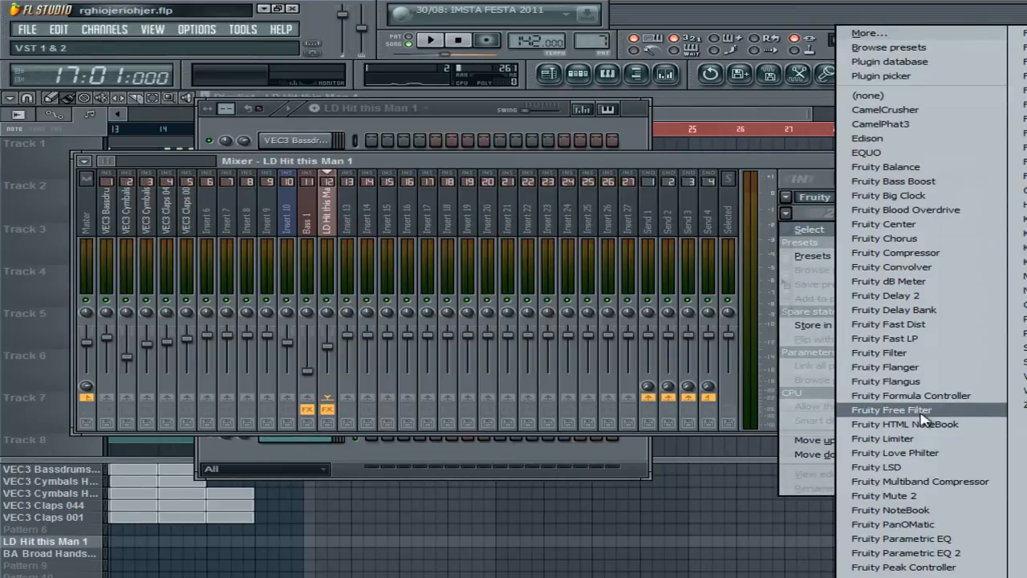
pyautogui.click(863, 411)
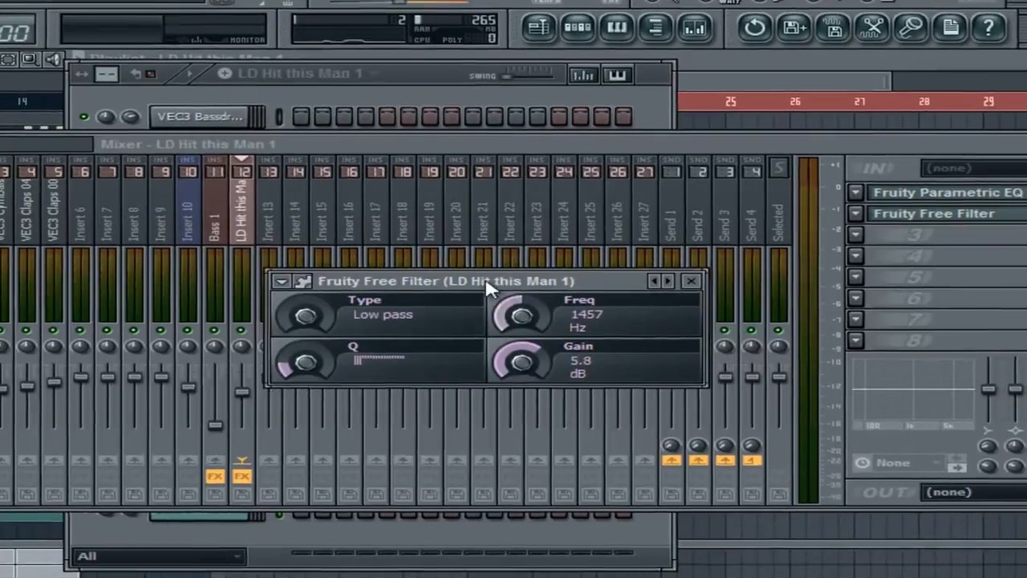
pyautogui.moveTo(486, 289); pyautogui.dragTo(573, 258)
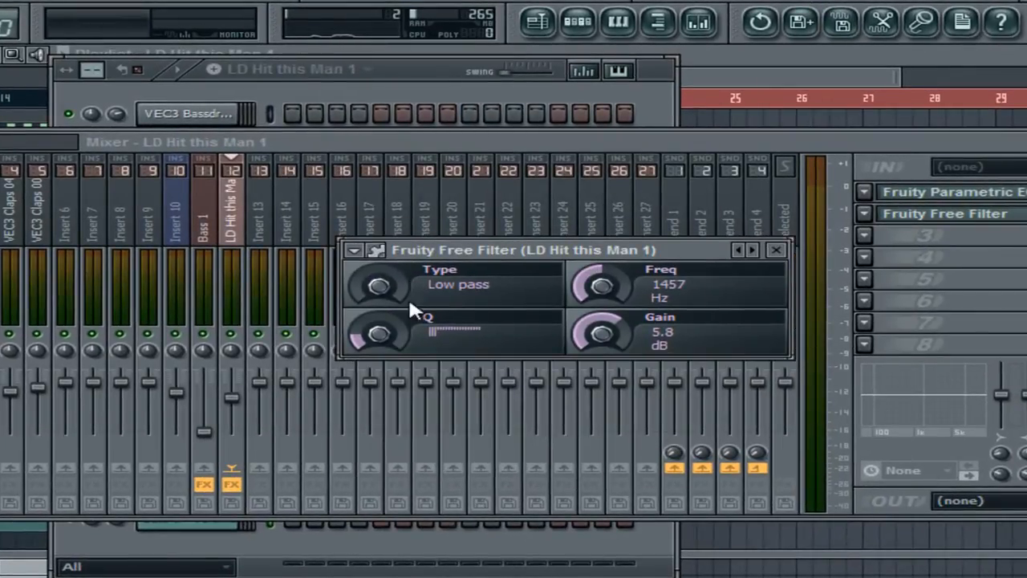
# Step: Try the filter's High pass type, return it to Low pass, and lower Q to its minimum
pyautogui.moveTo(409, 302); pyautogui.dragTo(386, 297)
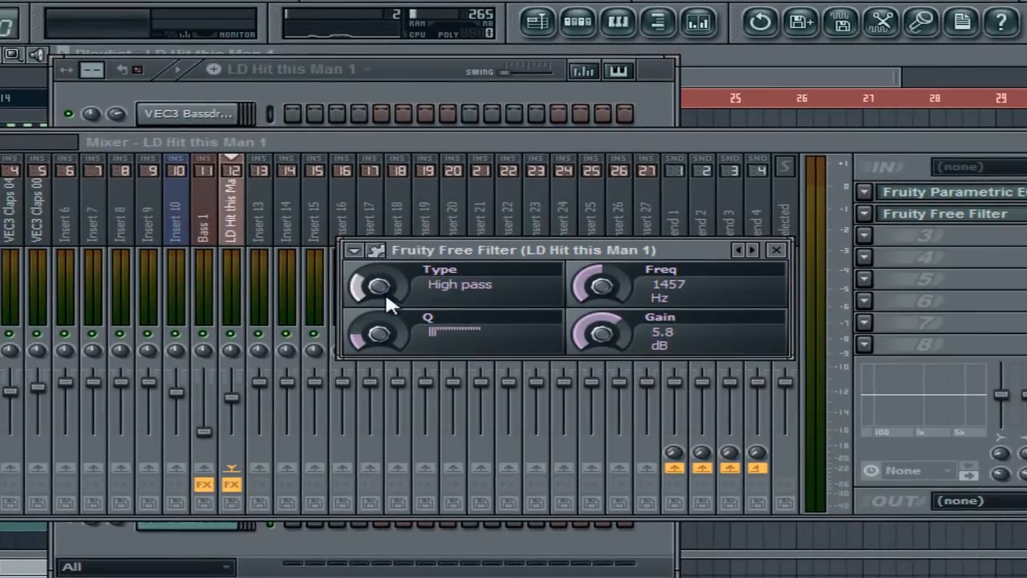
pyautogui.moveTo(376, 345); pyautogui.dragTo(386, 297)
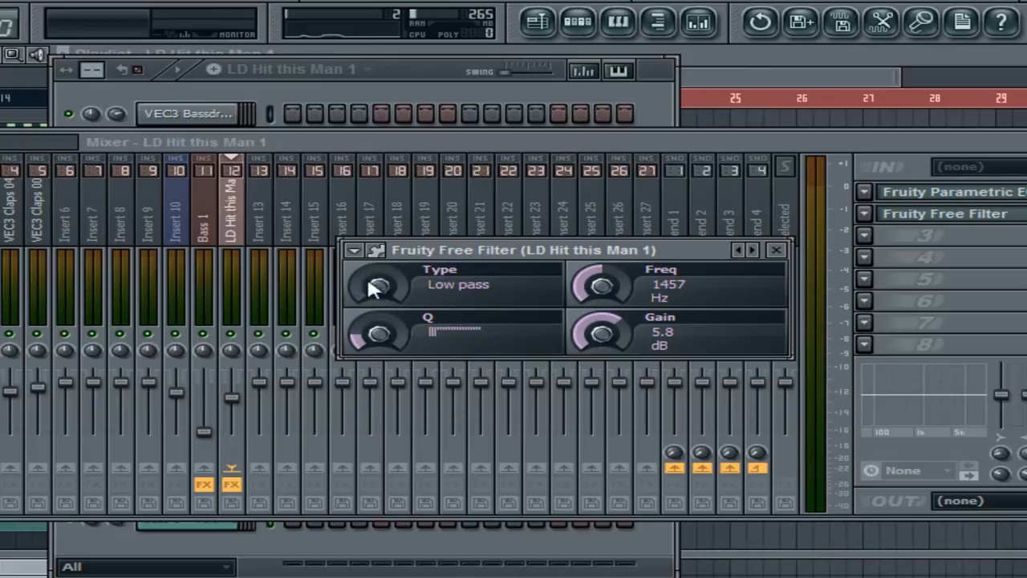
pyautogui.moveTo(380, 342); pyautogui.dragTo(473, 443)
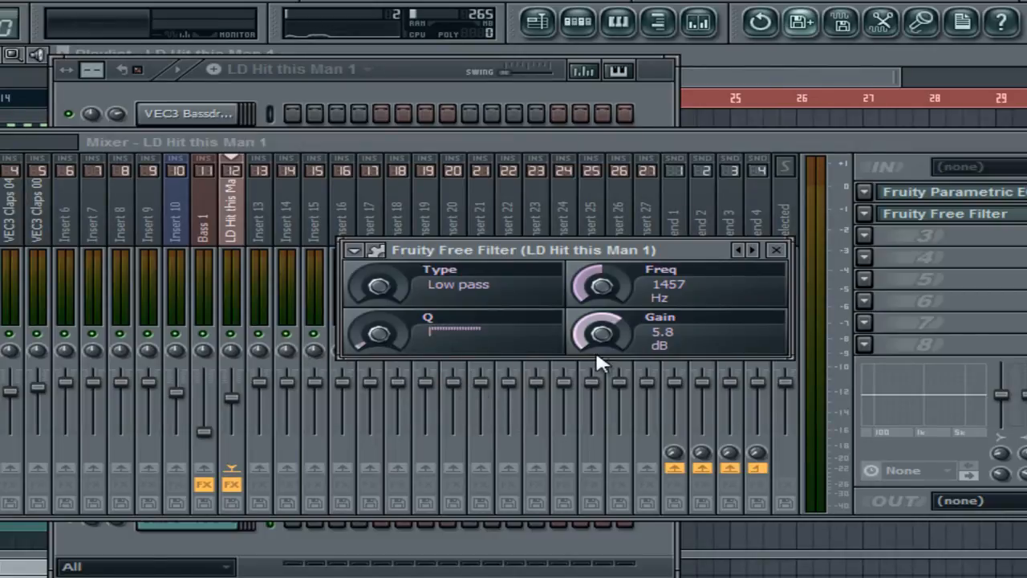
# Step: Audition the filter's cutoff range by sweeping Freq between 10 and 16000 Hz
pyautogui.moveTo(589, 332); pyautogui.dragTo(671, 216)
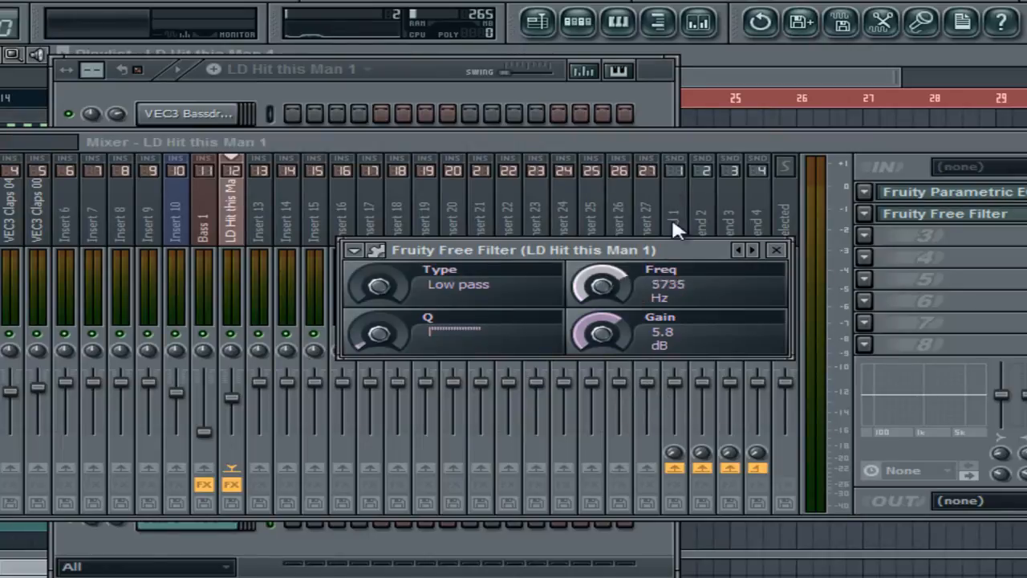
pyautogui.moveTo(698, 363); pyautogui.dragTo(674, 474)
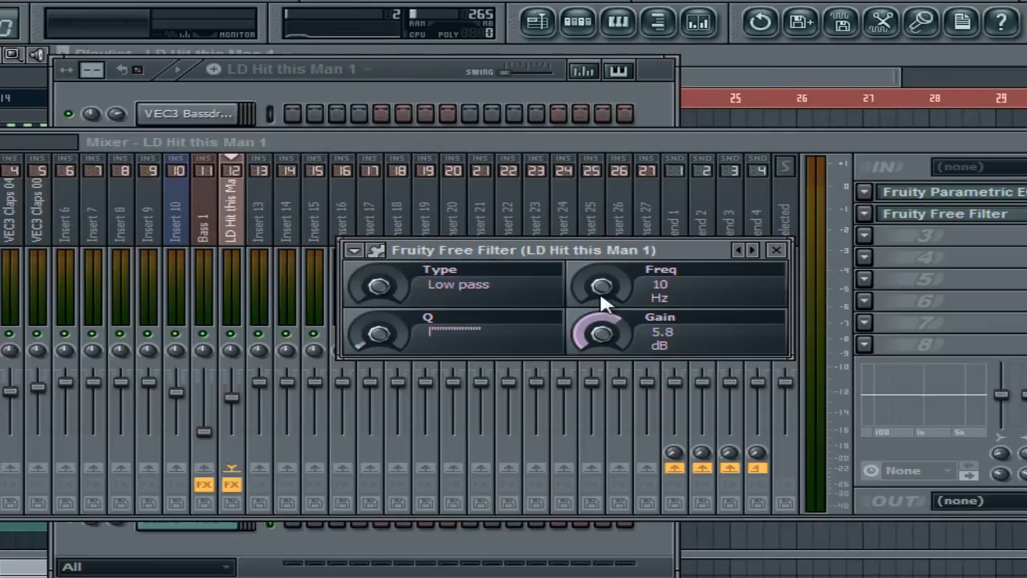
pyautogui.moveTo(605, 303); pyautogui.dragTo(605, 241)
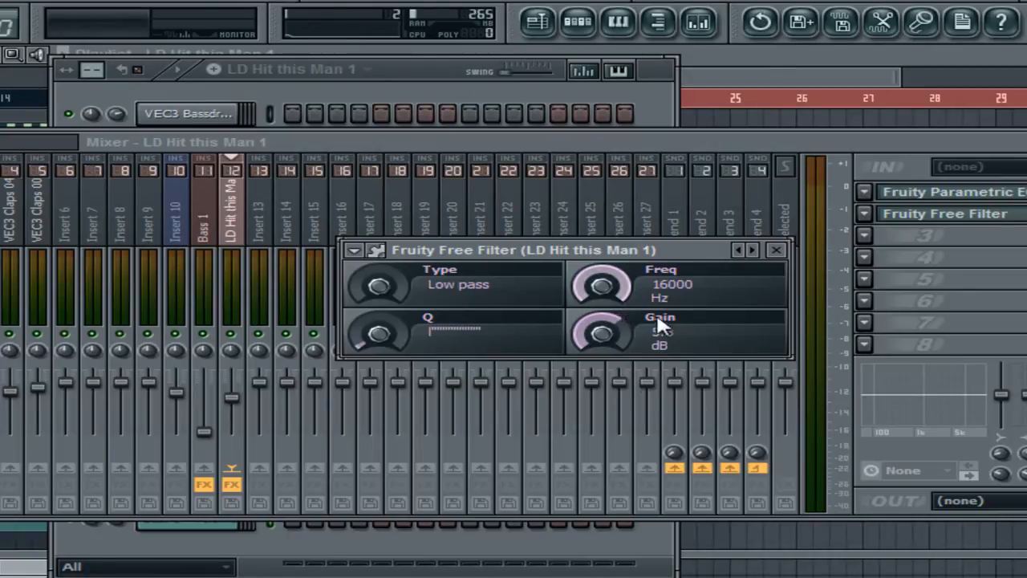
pyautogui.moveTo(601, 286)
pyautogui.mouseDown()
pyautogui.moveTo(601, 277)
pyautogui.moveTo(601, 471)
pyautogui.moveTo(607, 248)
pyautogui.moveTo(642, 509)
pyautogui.moveTo(692, 401)
pyautogui.moveTo(591, 280)
pyautogui.mouseUp()
# Step: Create an automation clip for the filter's Freq and place it on Track 1 from bar 17, above the two lead clips
pyautogui.rightClick(593, 285)
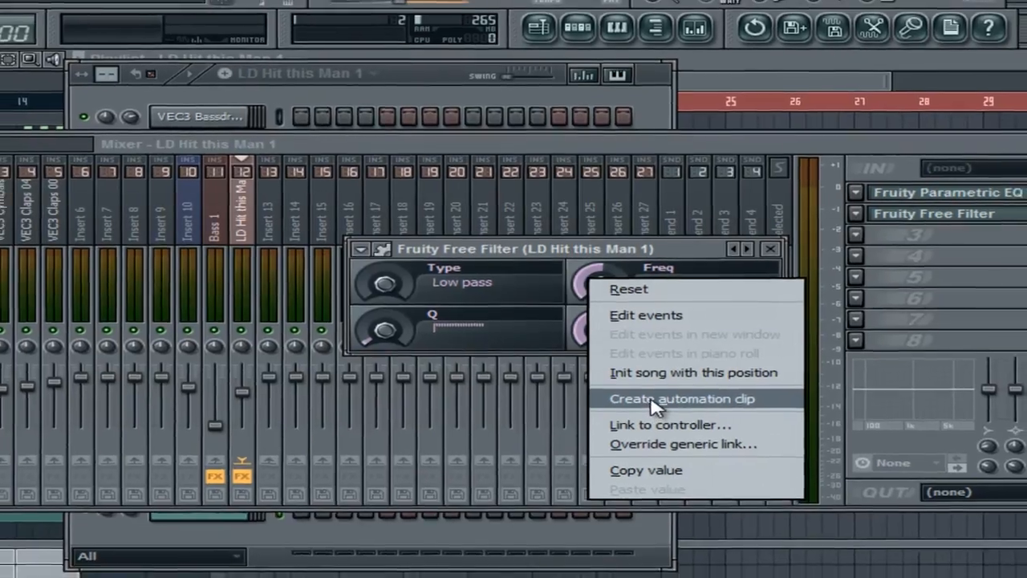
pyautogui.click(654, 407)
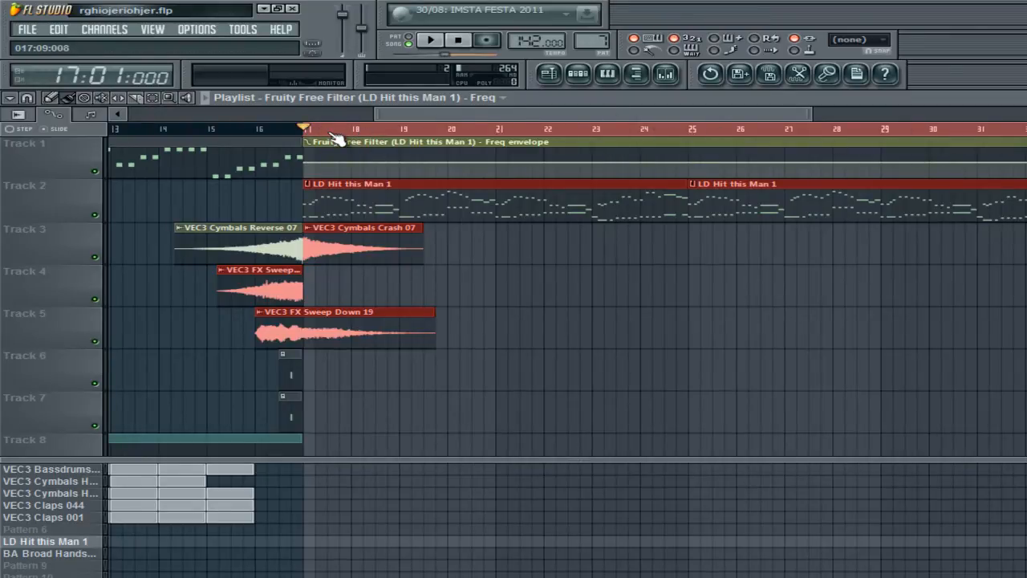
pyautogui.moveTo(329, 143); pyautogui.dragTo(333, 365)
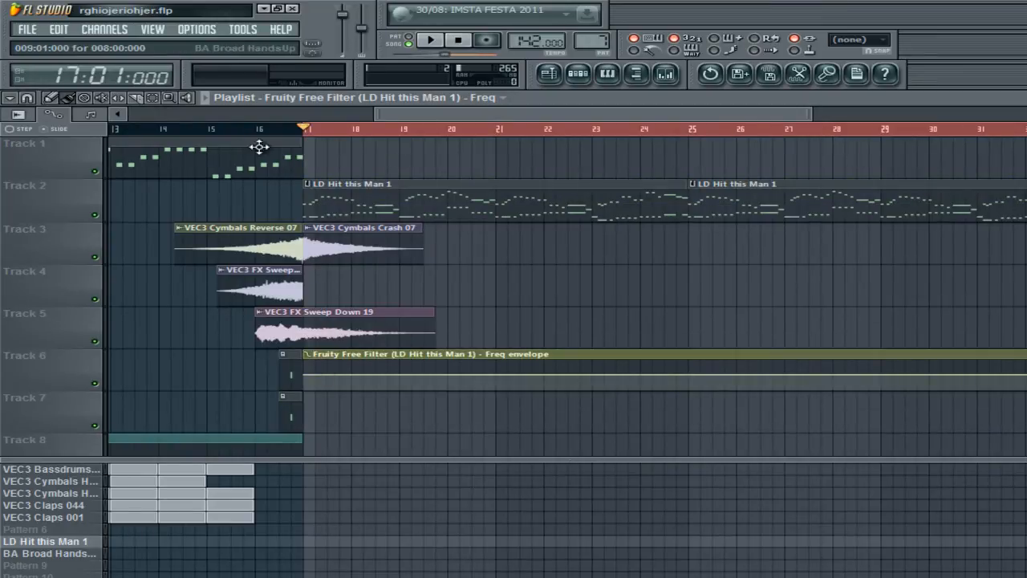
pyautogui.moveTo(303, 130); pyautogui.dragTo(1019, 218)
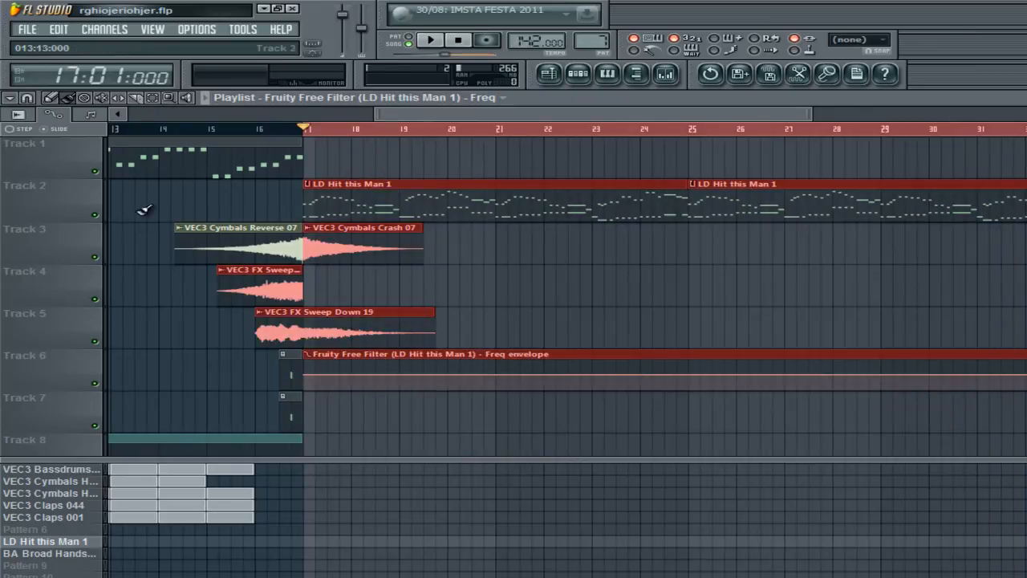
pyautogui.click(494, 144)
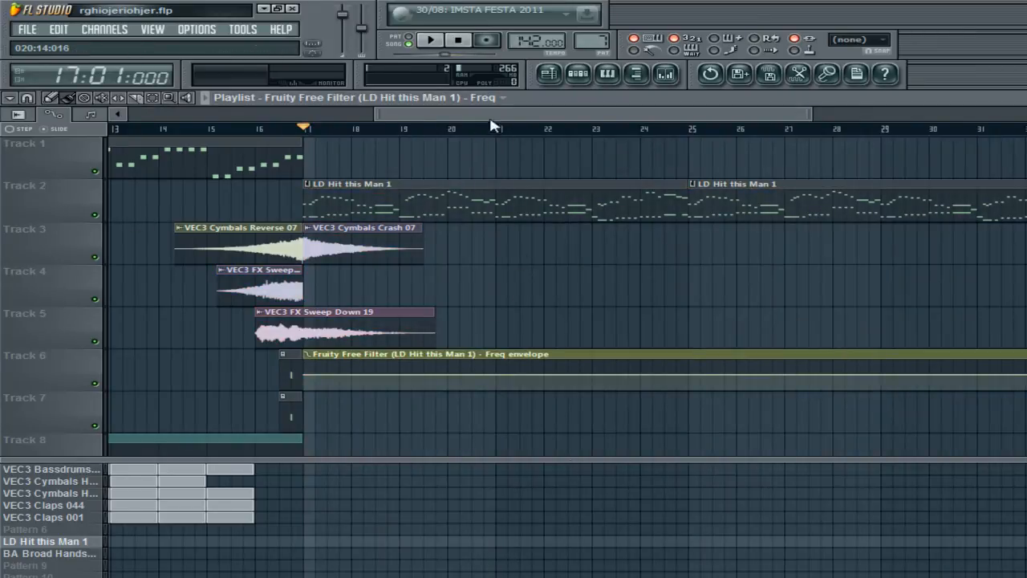
pyautogui.hscroll(-10, 153, 227)
pyautogui.hscroll(10, 734, 107)
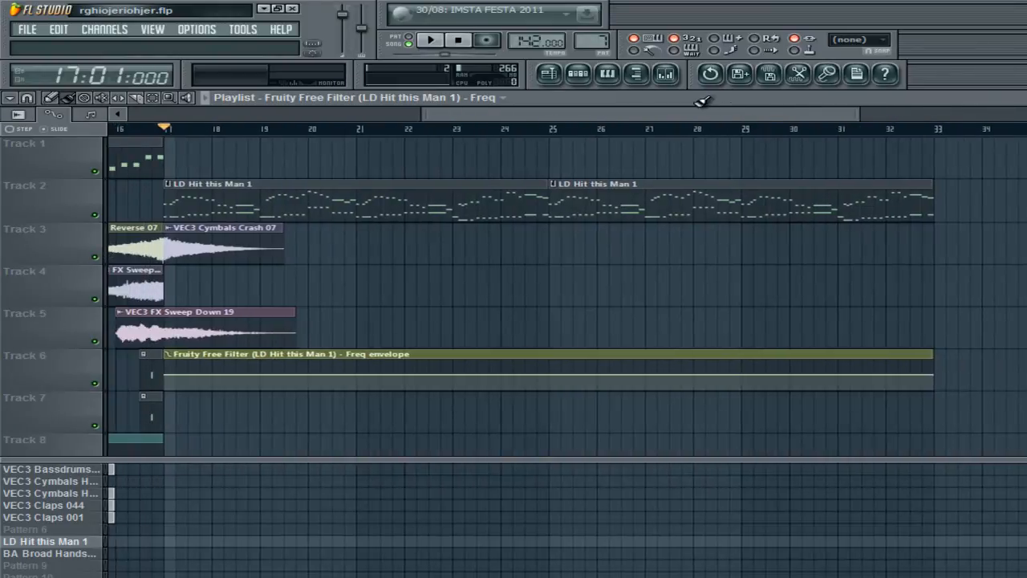
pyautogui.hscroll(-2, 702, 101)
pyautogui.moveTo(378, 354); pyautogui.dragTo(384, 121)
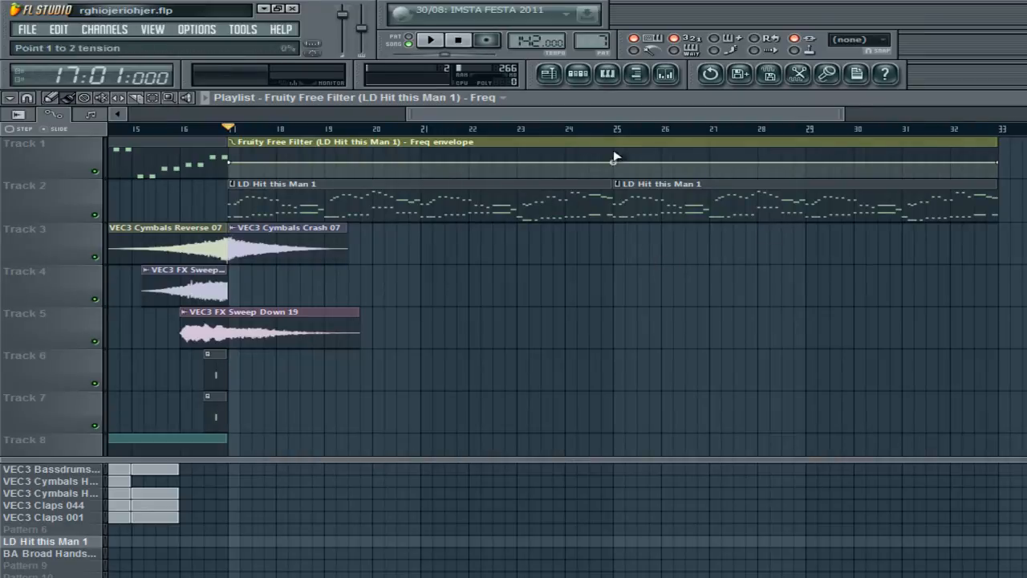
# Step: Raise the start and end points of the Freq envelope to the maximum and play the song from bar 17
pyautogui.moveTo(237, 163); pyautogui.dragTo(236, 149)
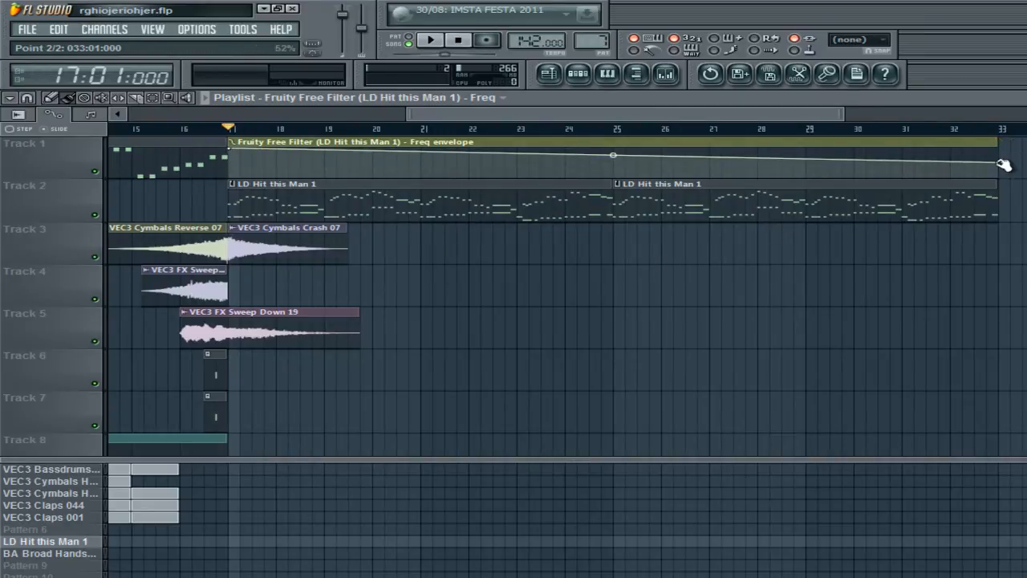
pyautogui.moveTo(999, 162); pyautogui.dragTo(999, 145)
pyautogui.press('space')
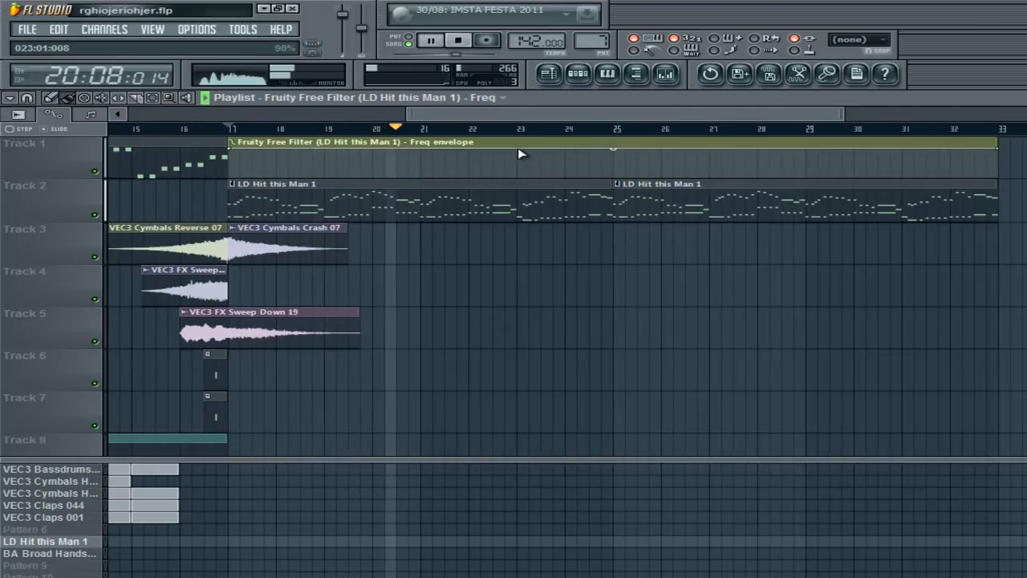
# Step: Stop playback and shape a curved dip in the Freq envelope, with points at bars 23 and 25 and a low point at 24:09
pyautogui.rightClick(617, 150)
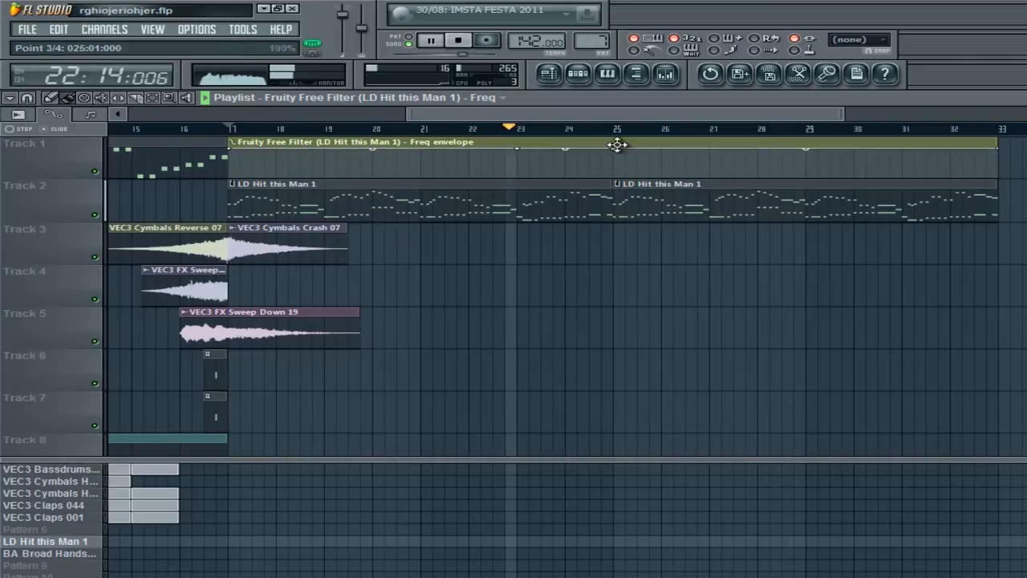
pyautogui.press('space')
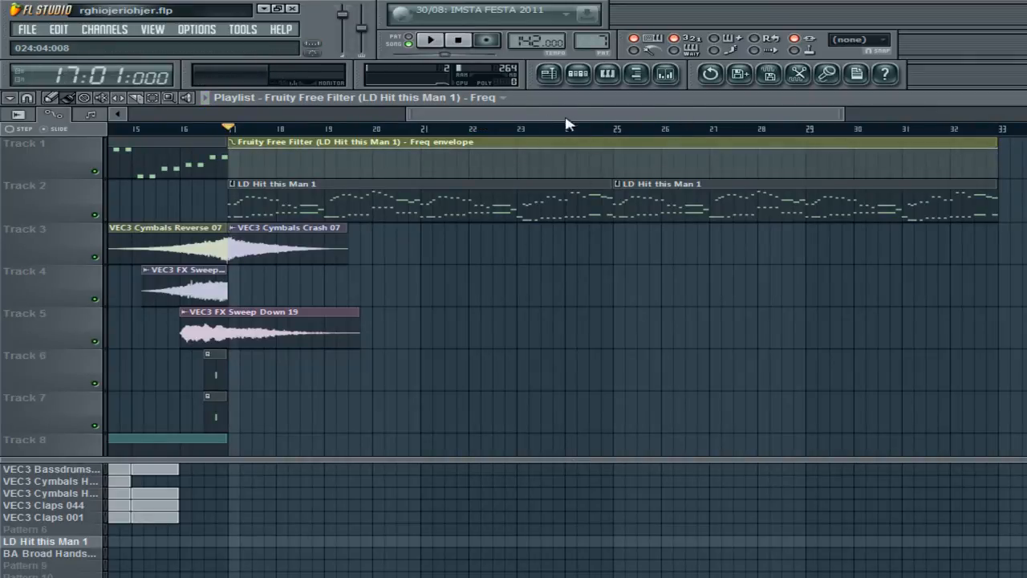
pyautogui.scroll(3, 522, 120)
pyautogui.moveTo(570, 120); pyautogui.dragTo(620, 122)
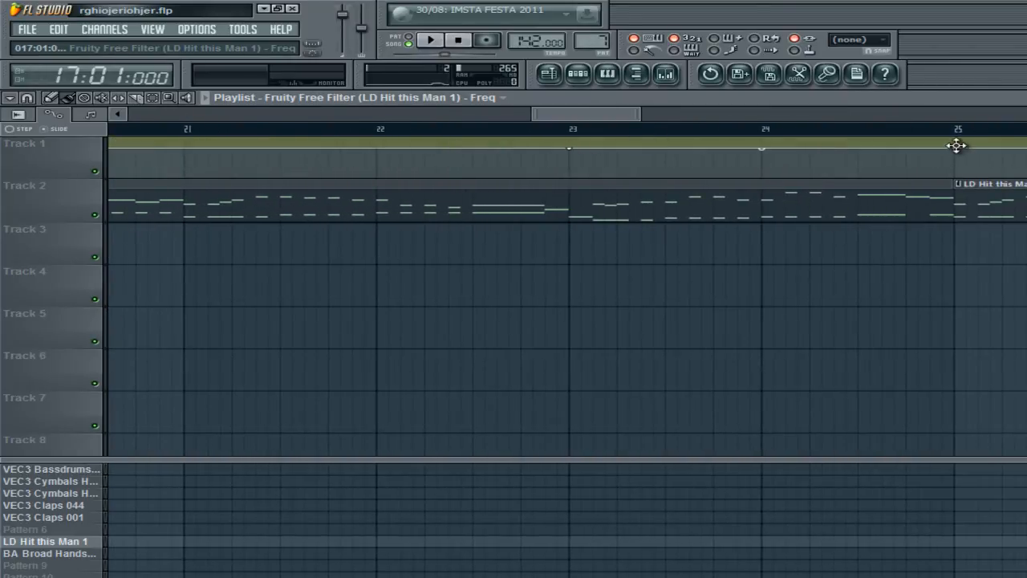
pyautogui.scroll(2, 670, 137)
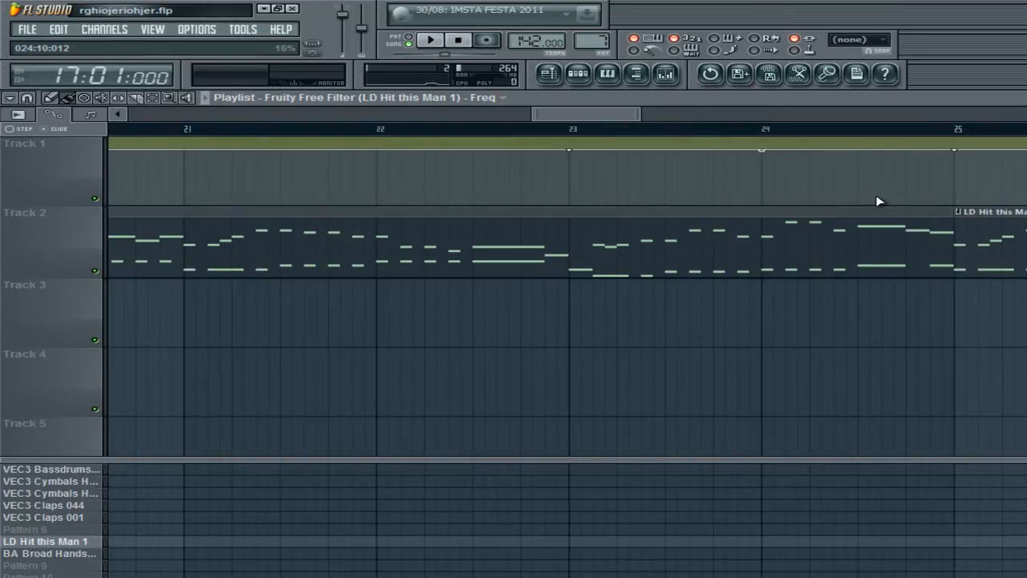
pyautogui.moveTo(857, 191); pyautogui.dragTo(860, 194)
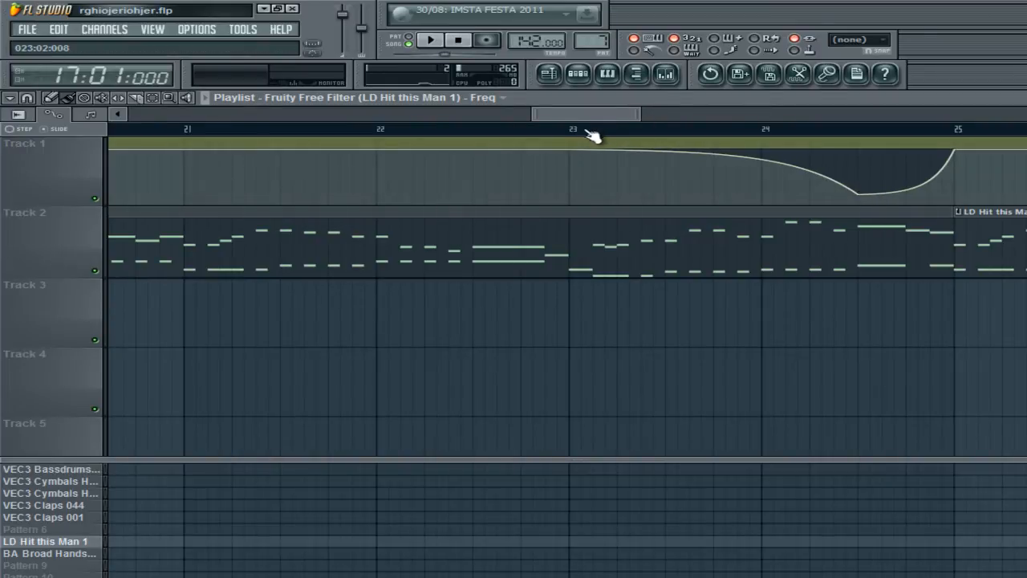
# Step: Refine the Freq dip between bars 23 and 25 by nudging its low point and softening the curve tension on both sides
pyautogui.moveTo(592, 137); pyautogui.dragTo(953, 144)
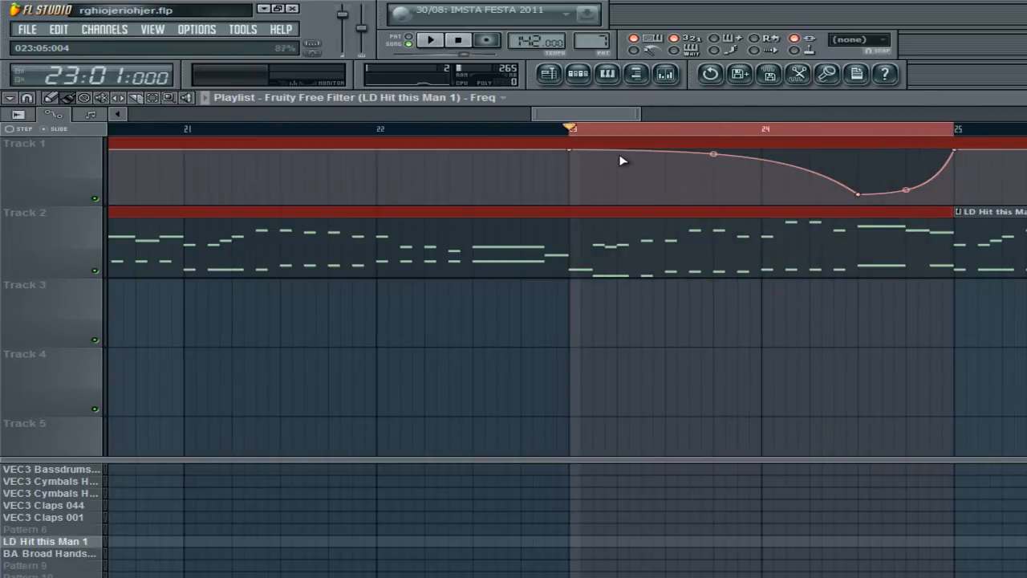
pyautogui.click(791, 138)
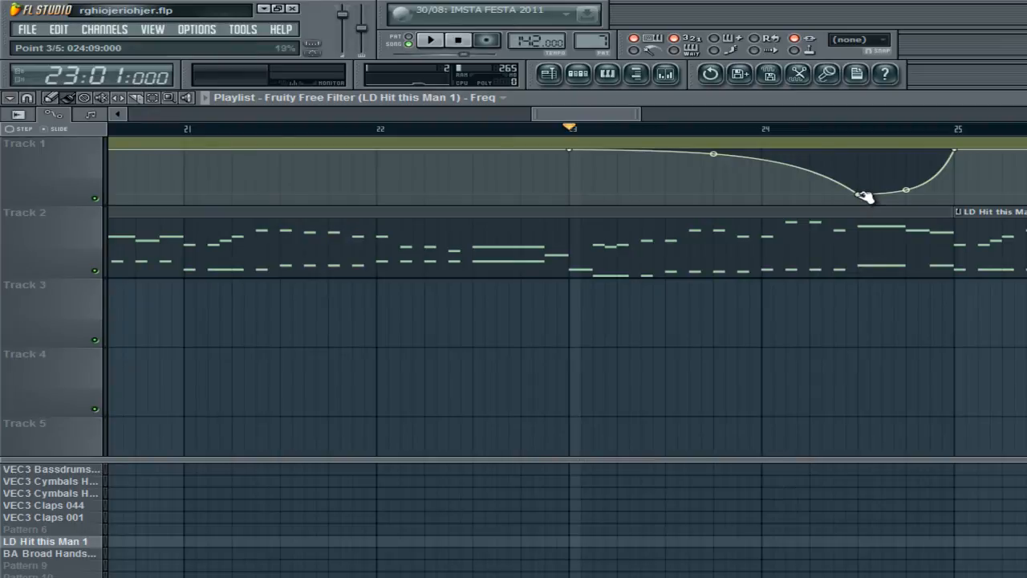
pyautogui.moveTo(866, 198); pyautogui.dragTo(867, 196)
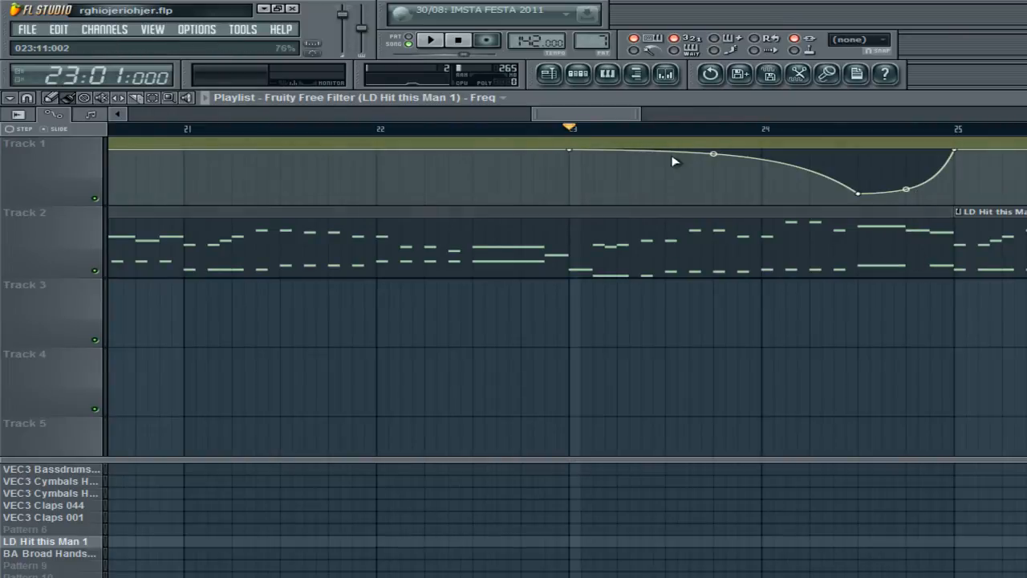
pyautogui.moveTo(714, 153); pyautogui.dragTo(706, 183)
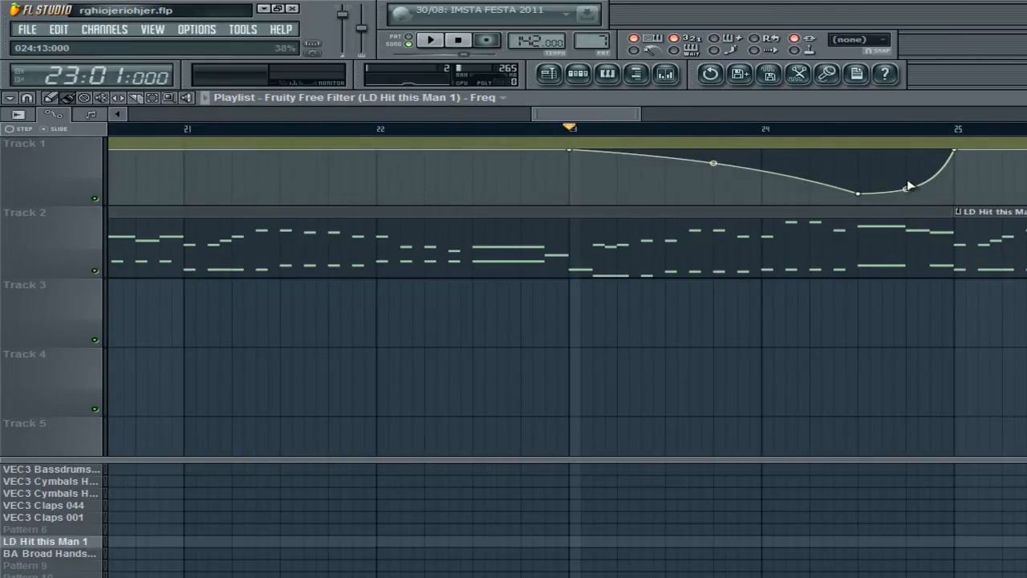
pyautogui.moveTo(906, 188); pyautogui.dragTo(865, 172)
pyautogui.moveTo(711, 161)
pyautogui.mouseDown()
pyautogui.moveTo(690, 191)
pyautogui.moveTo(706, 150)
pyautogui.moveTo(708, 164)
pyautogui.mouseUp()
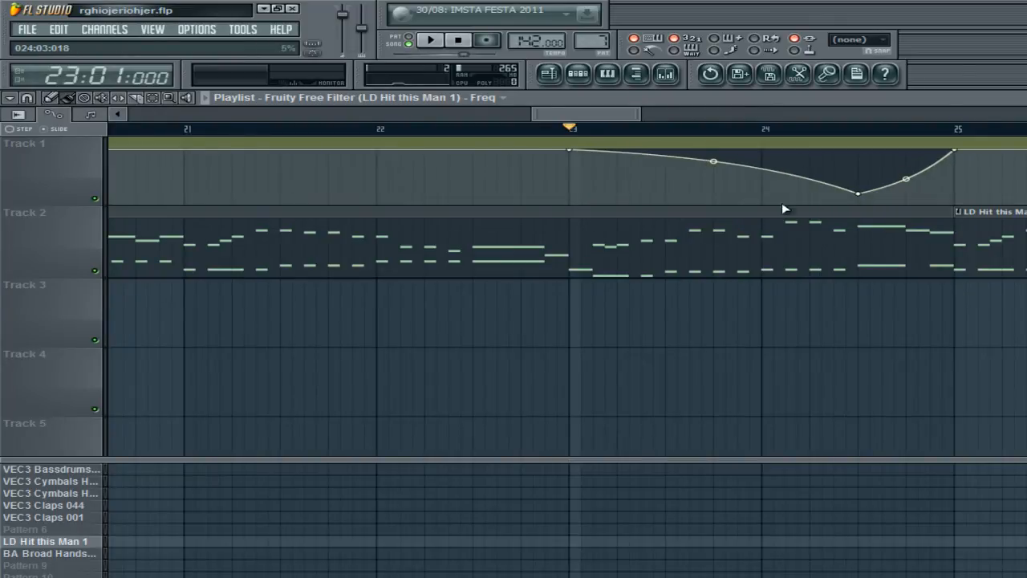
# Step: Lower the Freq envelope's point at bar 25 to the level of the dip's low point
pyautogui.moveTo(636, 115); pyautogui.dragTo(965, 116)
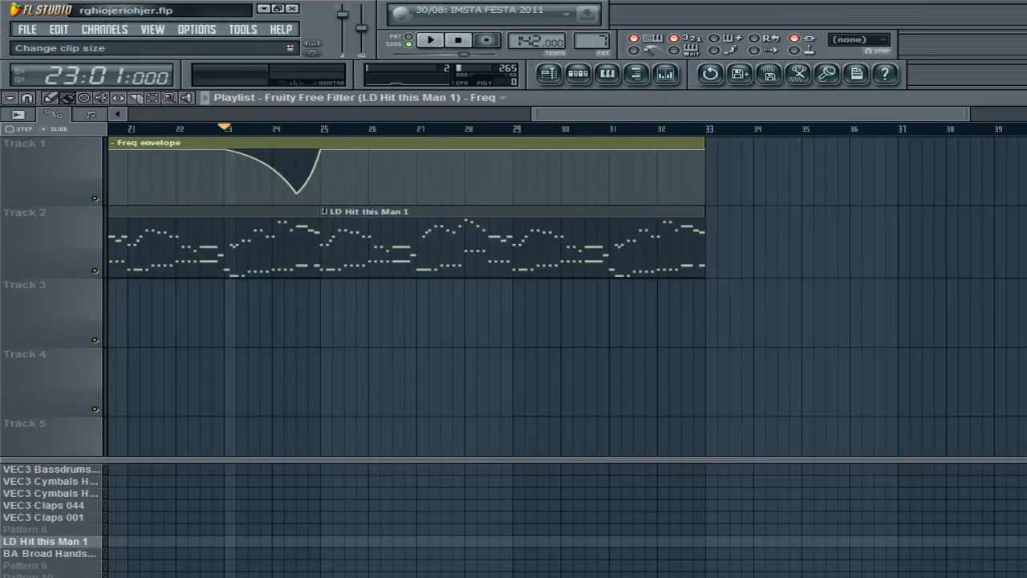
pyautogui.moveTo(43, 170); pyautogui.dragTo(44, 135)
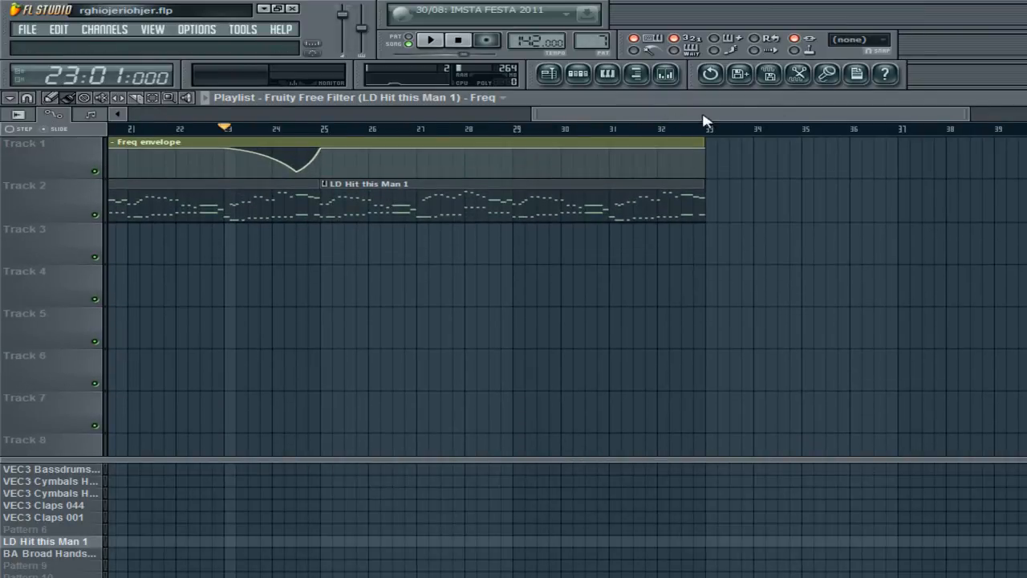
pyautogui.moveTo(680, 116); pyautogui.dragTo(508, 112)
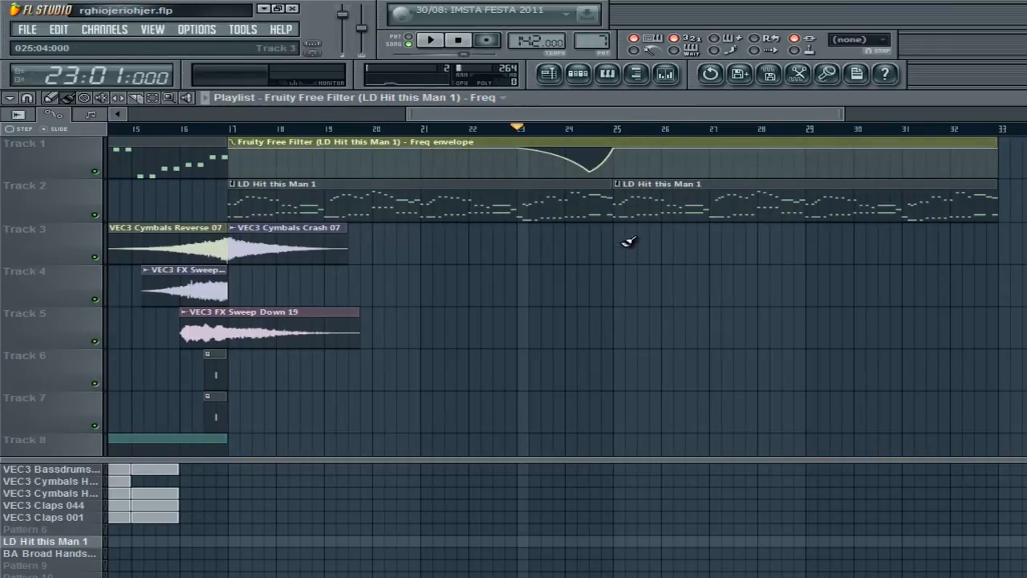
pyautogui.moveTo(613, 149); pyautogui.dragTo(614, 172)
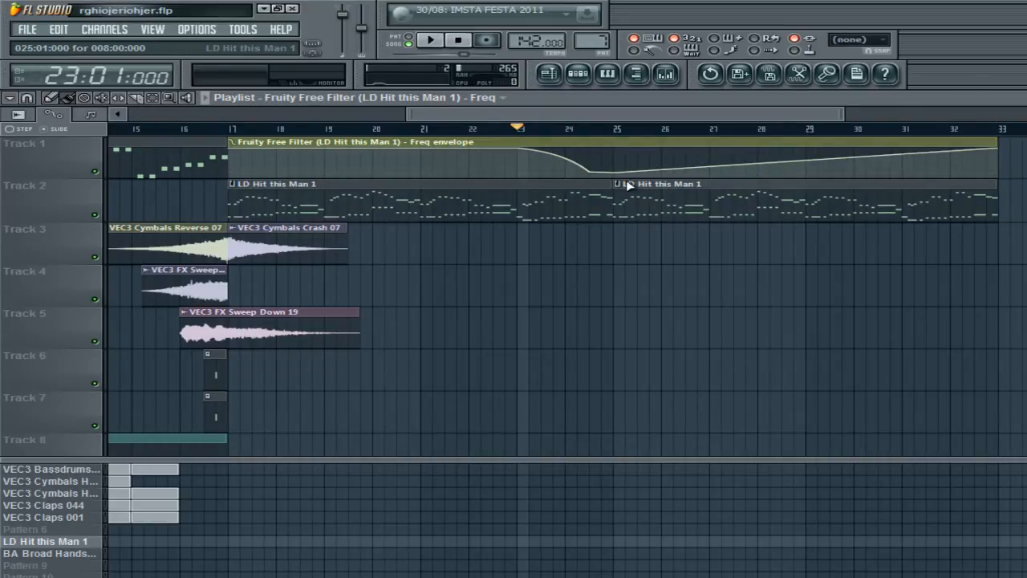
# Step: Extend the Freq envelope with maximum-level points at bars 31 and 33 and a low point midway through bar 32
pyautogui.rightClick(904, 151)
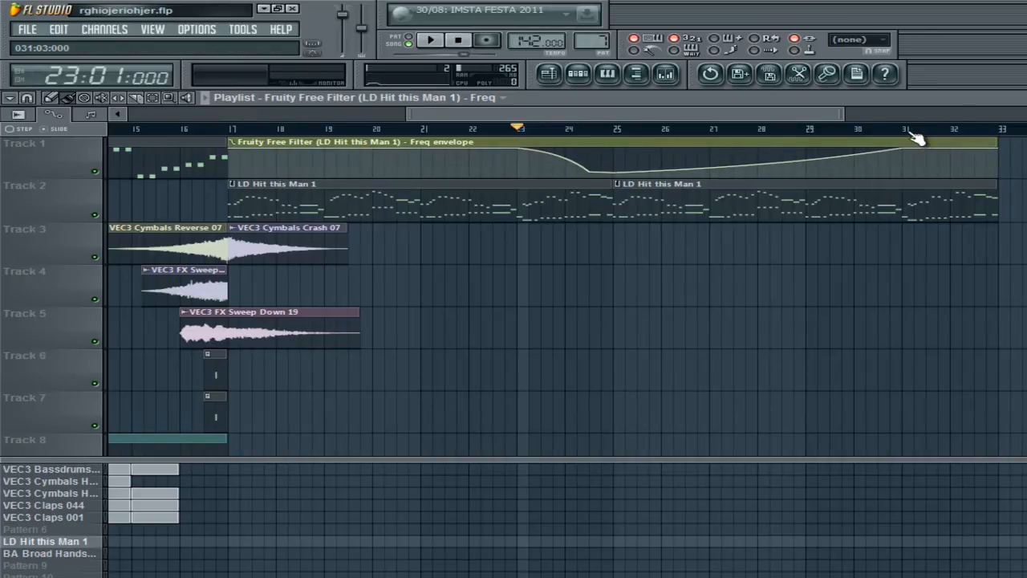
pyautogui.moveTo(1003, 144); pyautogui.dragTo(999, 143)
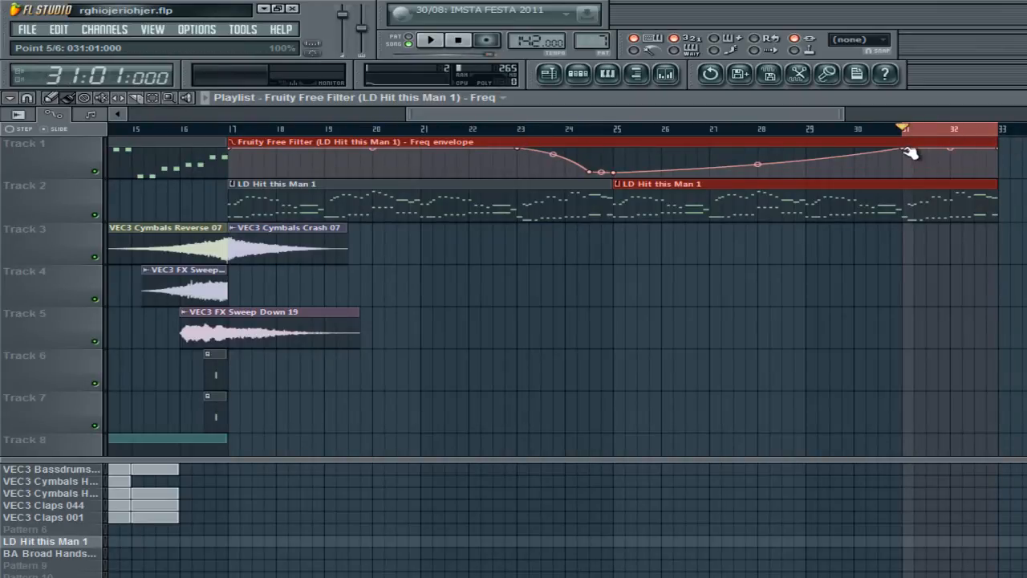
pyautogui.click(909, 153)
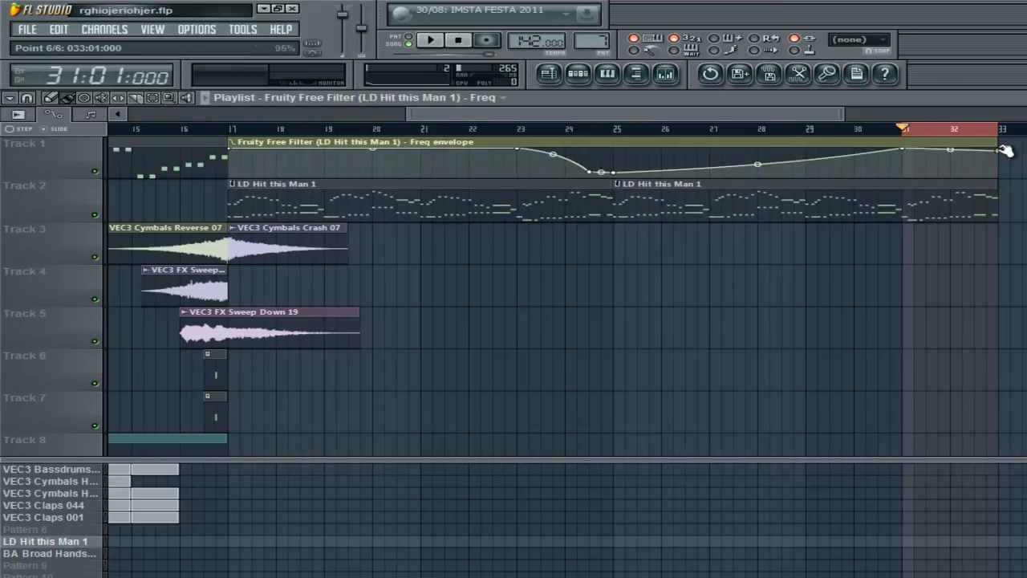
pyautogui.moveTo(1006, 150); pyautogui.dragTo(1010, 138)
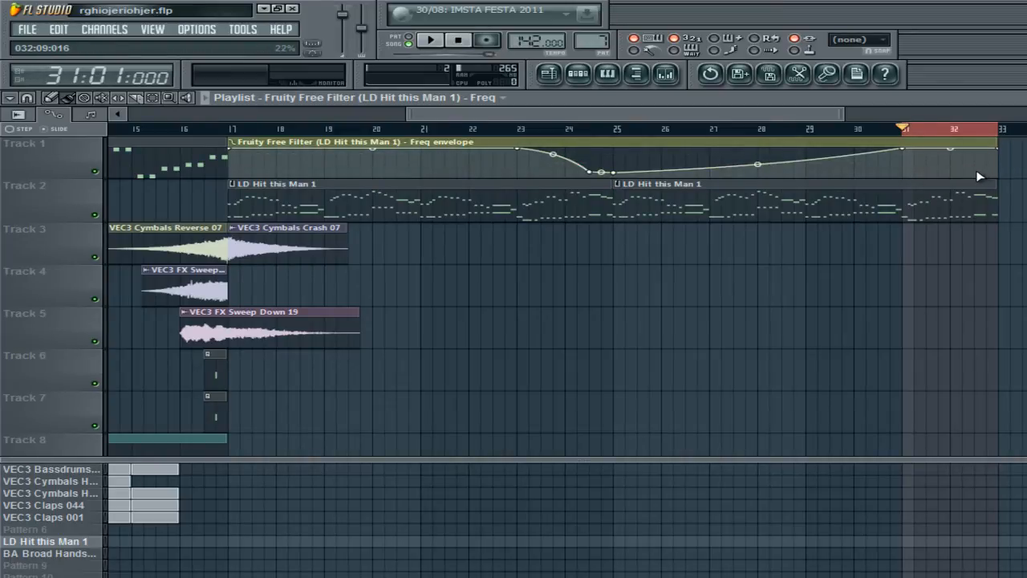
pyautogui.moveTo(979, 176); pyautogui.dragTo(983, 172)
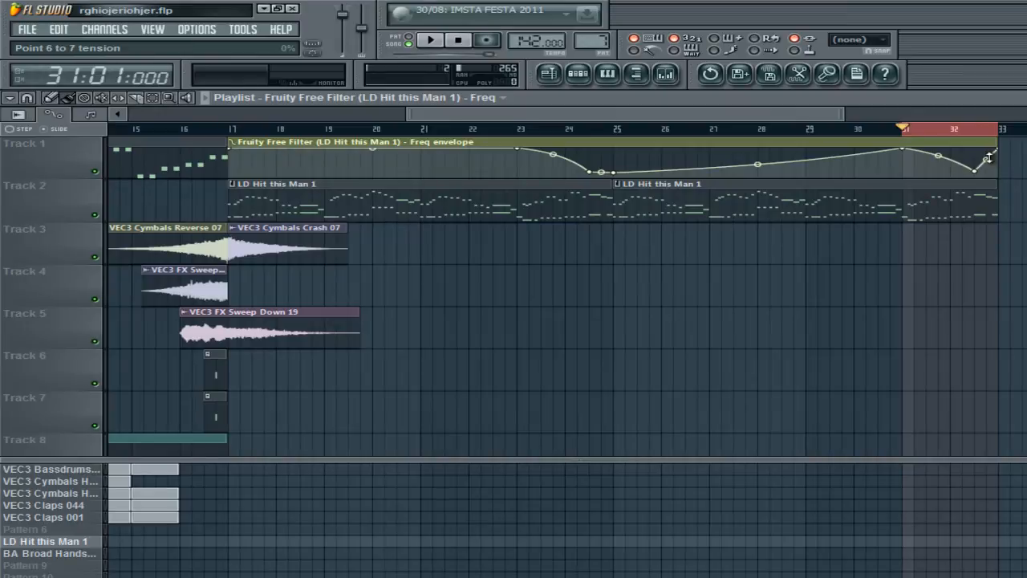
# Step: Clear the current time selection and select bars 25 to 33 in the playlist
pyautogui.rightClick(949, 131)
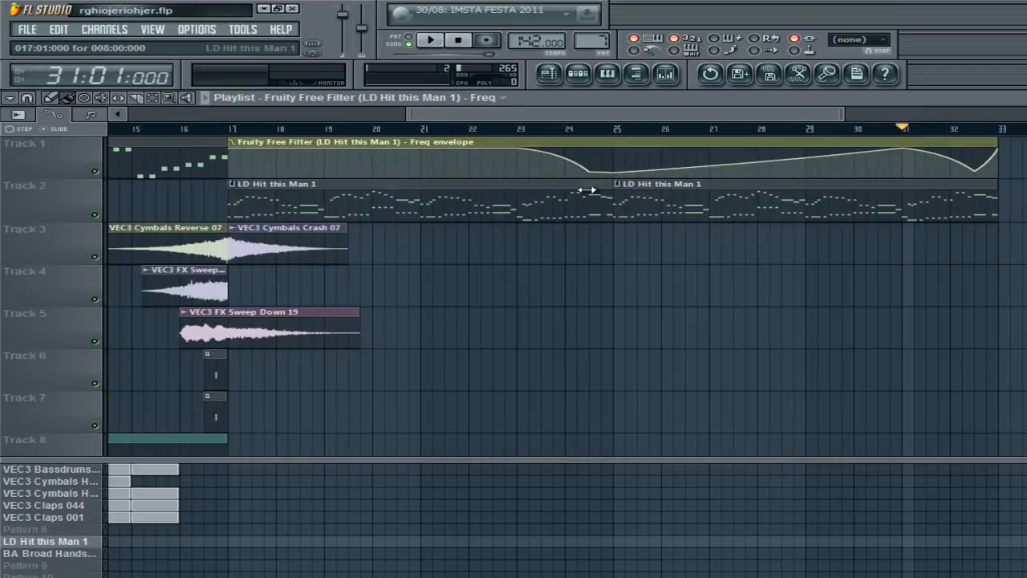
pyautogui.click(231, 130)
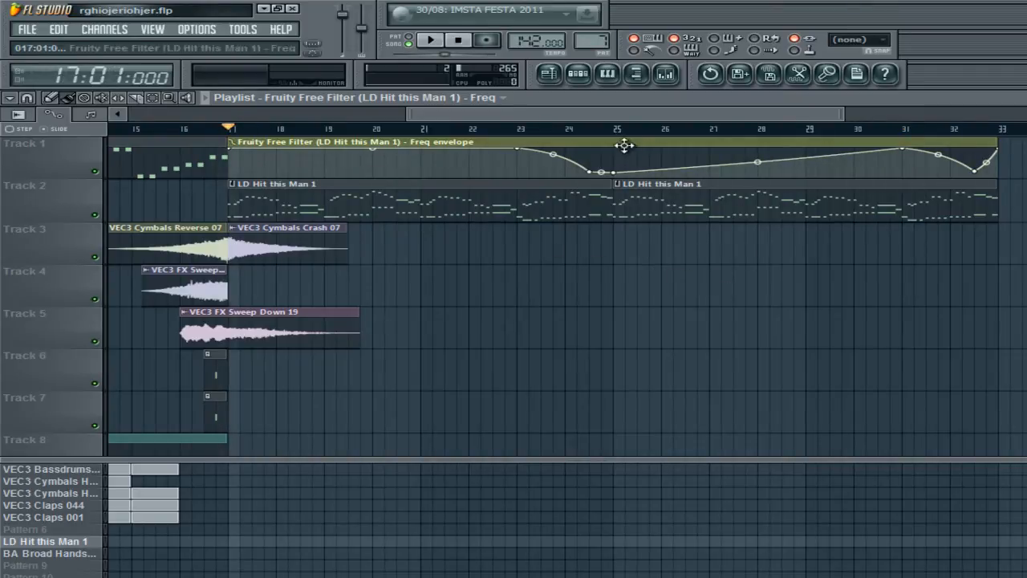
pyautogui.moveTo(619, 147); pyautogui.dragTo(997, 157)
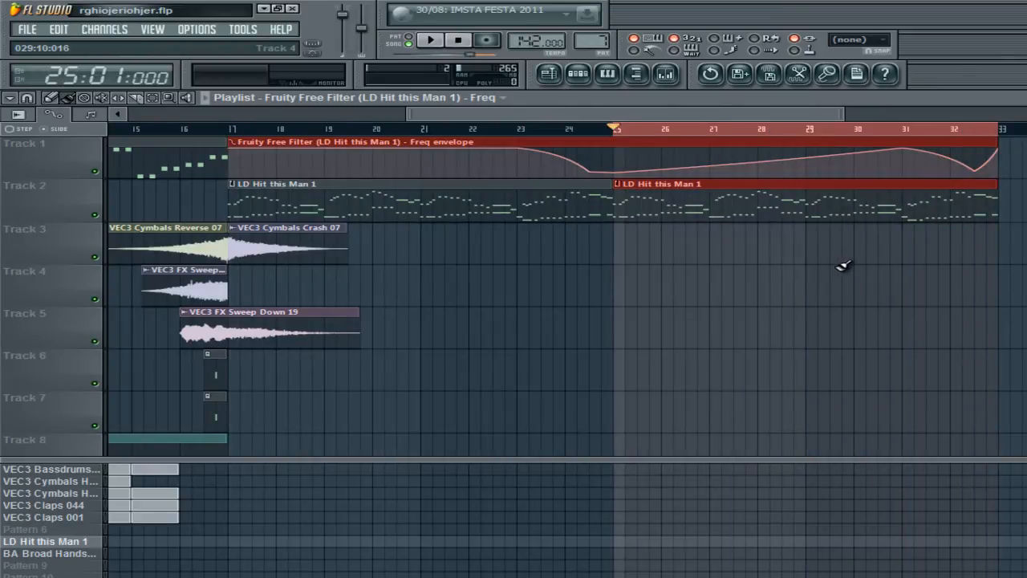
# Step: Switch the step sequencer to the empty Pattern 9 and open the piano roll for the VEC3 Snares 002 channel
pyautogui.click(577, 74)
pyautogui.click(578, 74)
pyautogui.click(578, 74)
pyautogui.rightClick(331, 252)
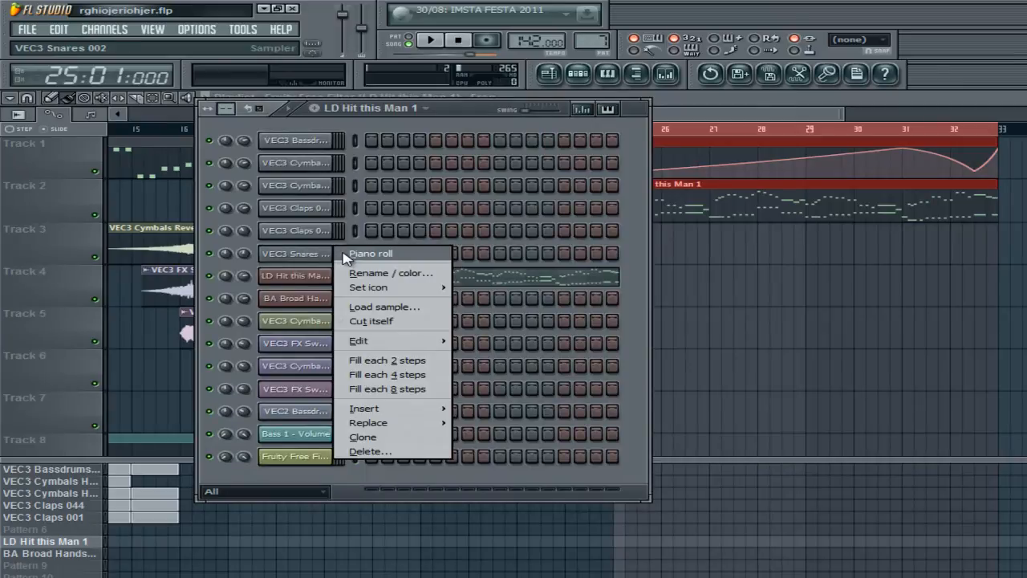
pyautogui.press('Escape')
pyautogui.press('KP_Add')
pyautogui.press('KP_Add')
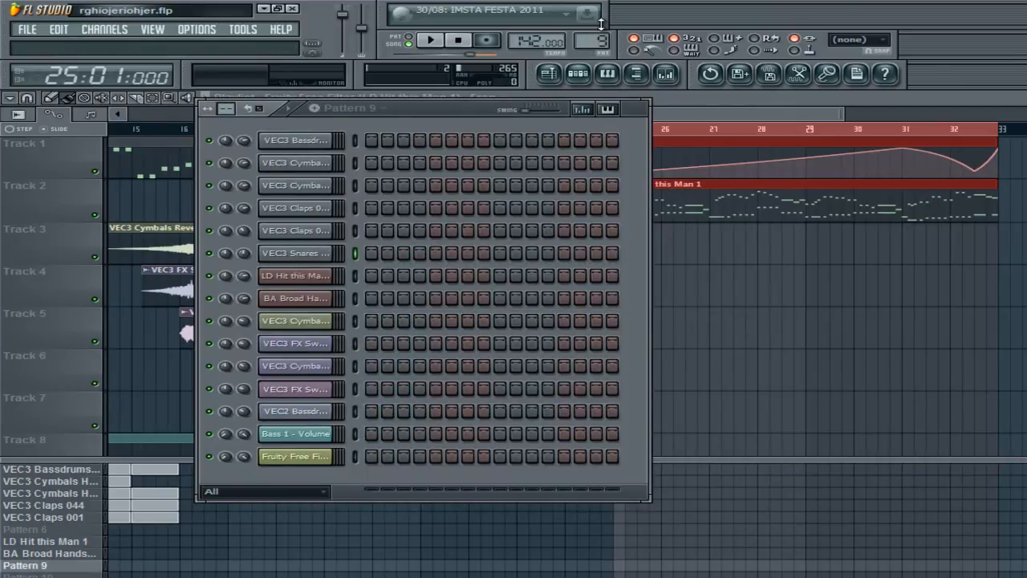
pyautogui.rightClick(334, 251)
pyautogui.click(371, 255)
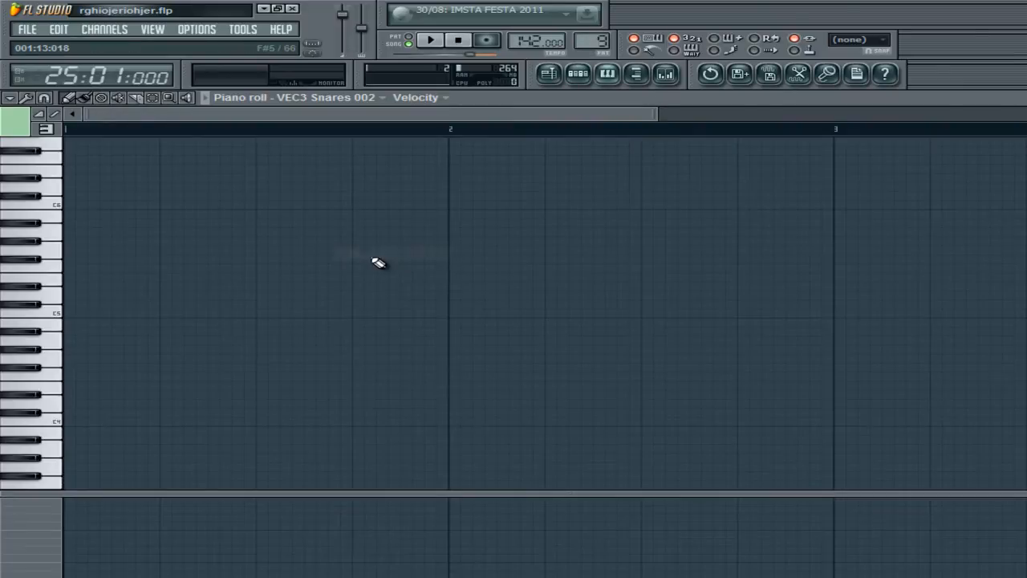
# Step: Place one-step C5 snare notes on every beat of bars 1 and 2
pyautogui.click(77, 313)
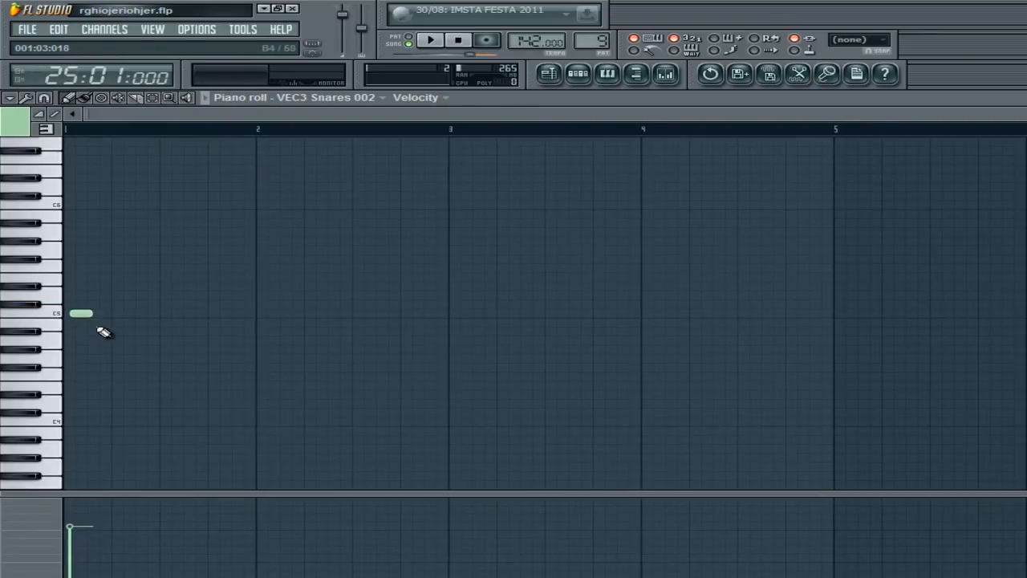
pyautogui.click(74, 314)
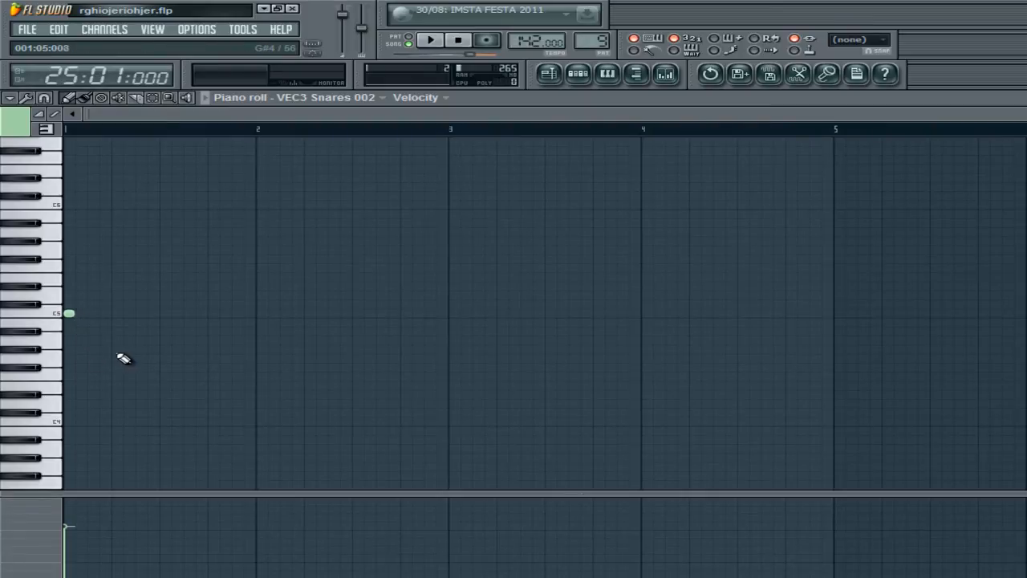
pyautogui.click(118, 313)
pyautogui.click(166, 313)
pyautogui.click(213, 313)
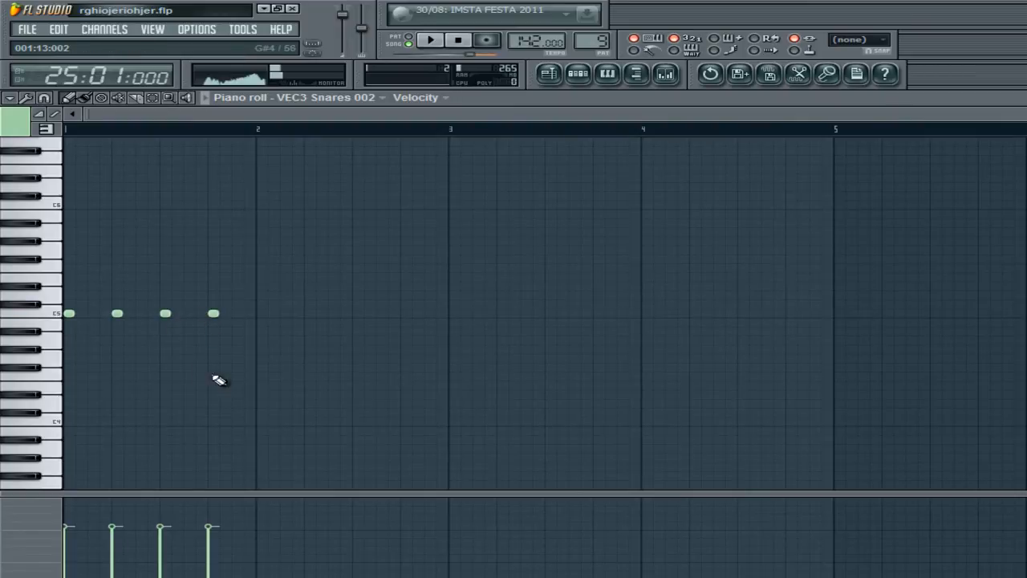
pyautogui.click(263, 313)
pyautogui.click(312, 313)
pyautogui.rightClick(313, 315)
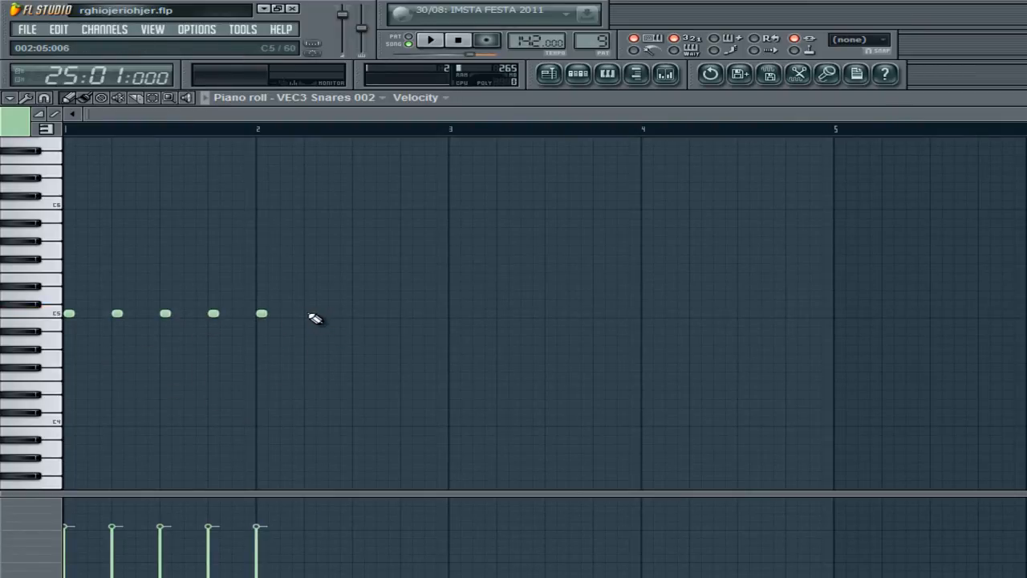
pyautogui.click(311, 313)
pyautogui.click(358, 314)
pyautogui.click(406, 314)
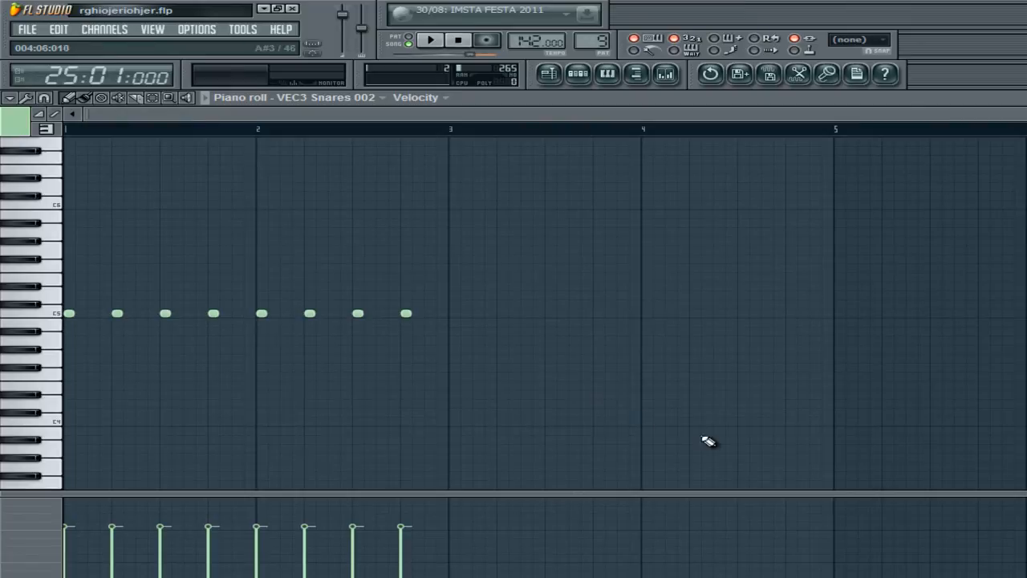
pyautogui.moveTo(94, 136); pyautogui.dragTo(455, 134)
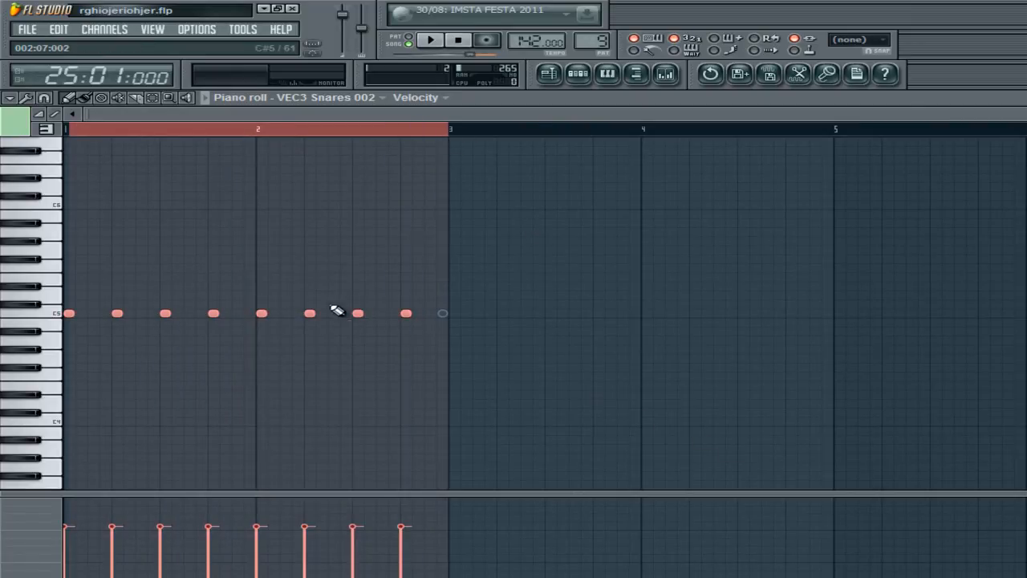
# Step: Add C5 snare notes every half beat throughout bar 3 to double the roll's speed
pyautogui.moveTo(454, 137); pyautogui.dragTo(660, 156)
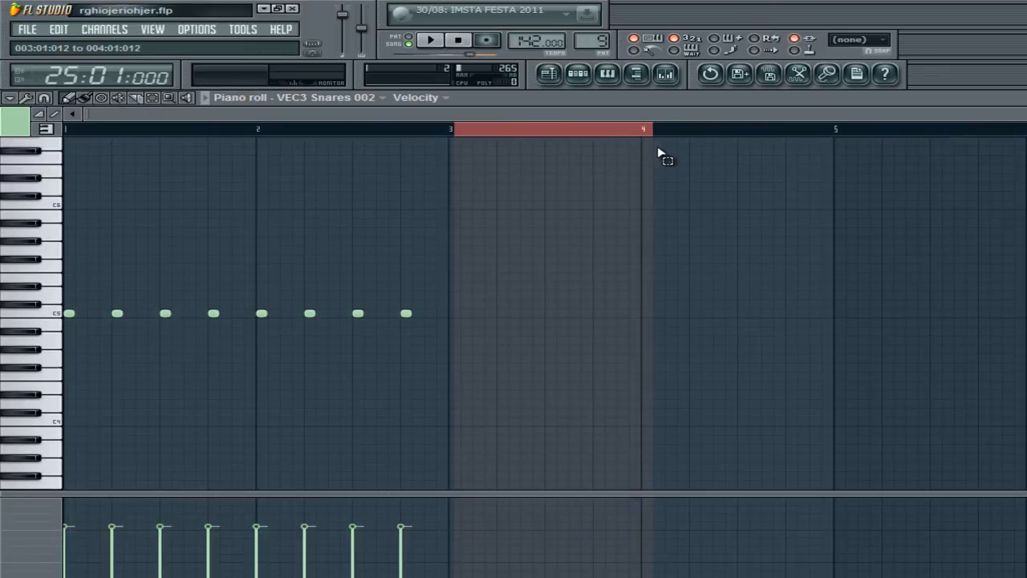
pyautogui.click(454, 313)
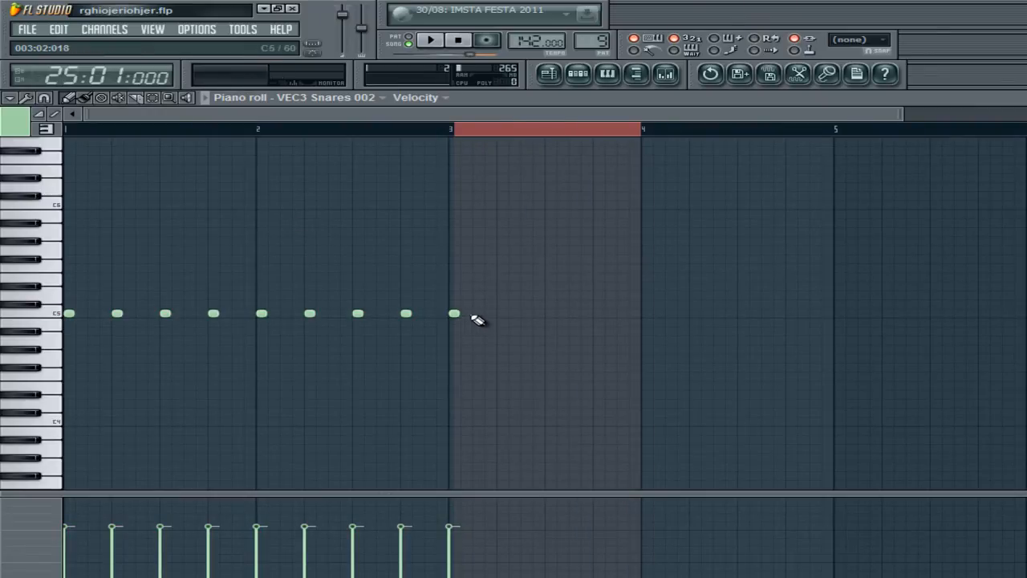
pyautogui.click(478, 314)
pyautogui.click(507, 314)
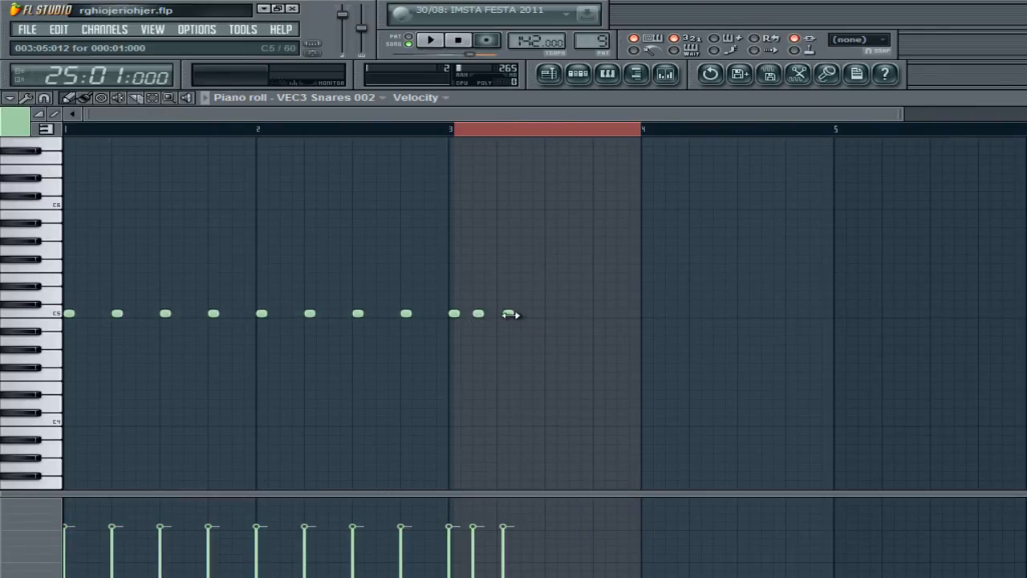
pyautogui.click(527, 314)
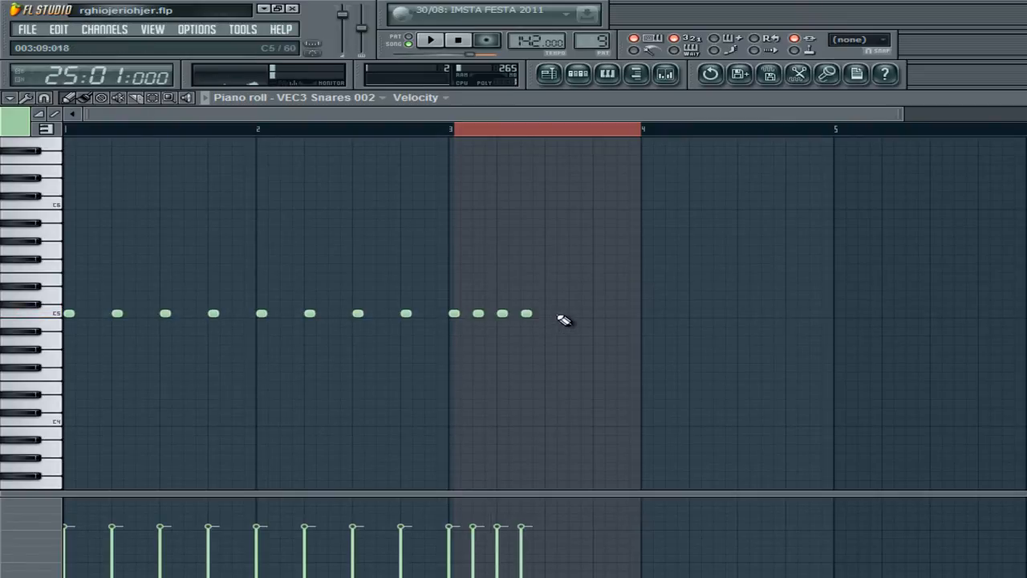
pyautogui.click(549, 314)
pyautogui.click(571, 313)
pyautogui.click(598, 314)
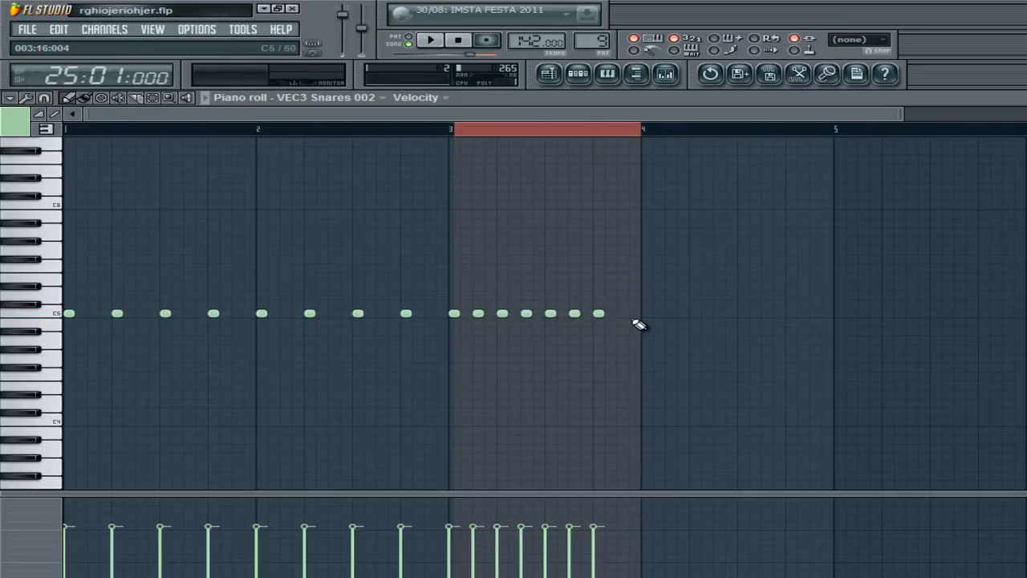
pyautogui.click(626, 314)
pyautogui.moveTo(625, 314); pyautogui.dragTo(620, 314)
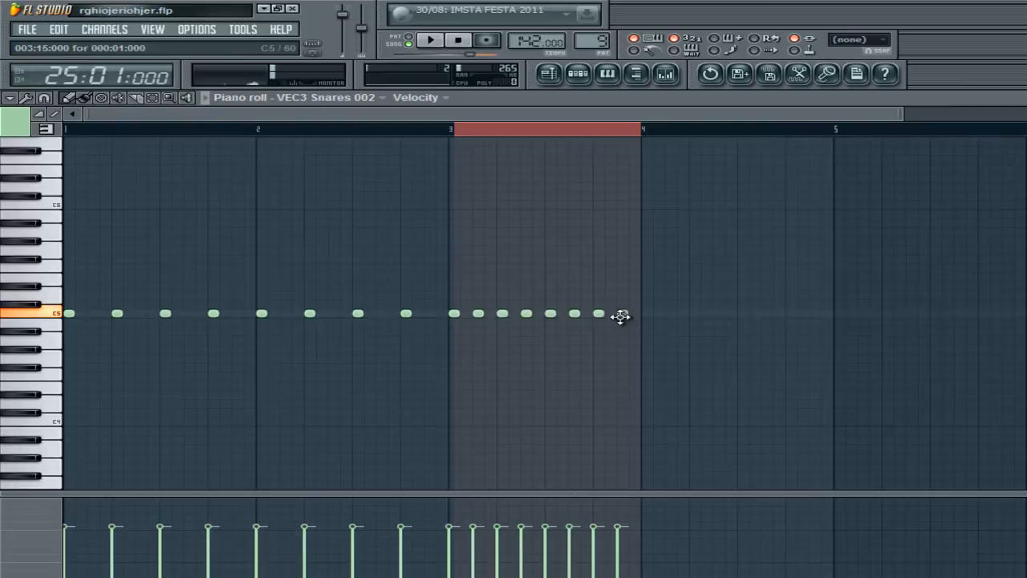
# Step: Clear the time selection and paint a C5 snare note on every step of bar 4
pyautogui.click(573, 133)
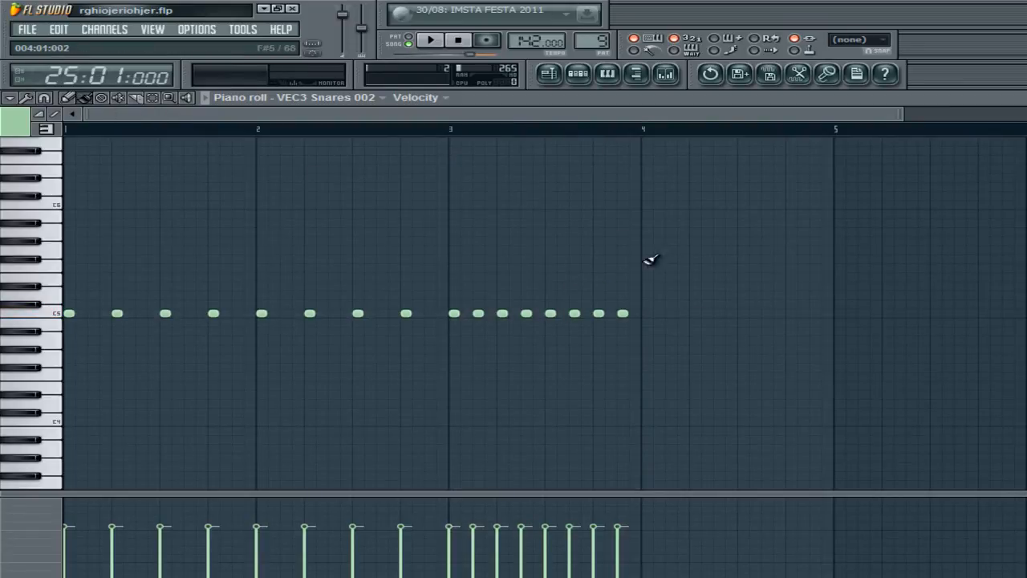
pyautogui.click(656, 313)
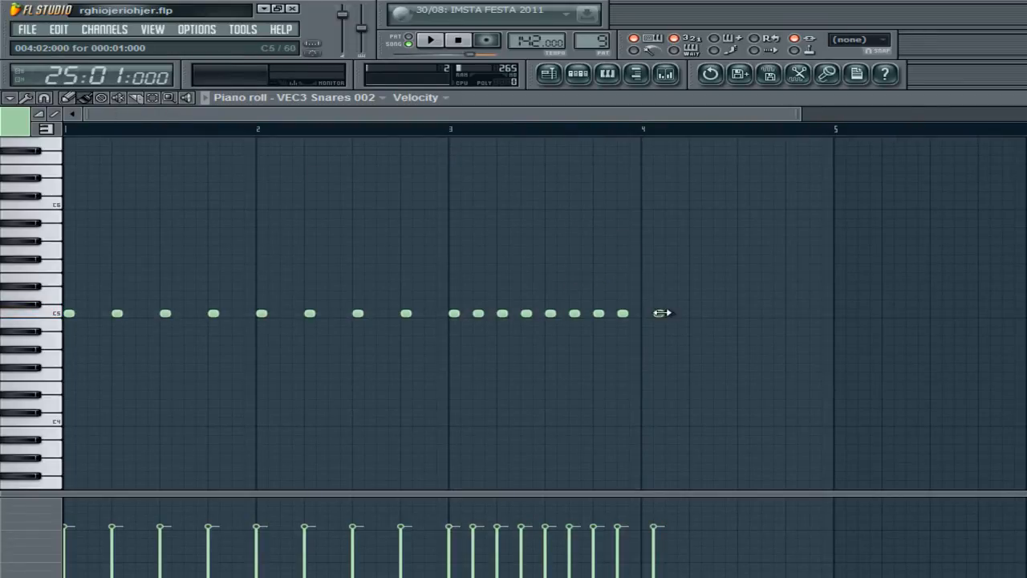
pyautogui.moveTo(651, 313); pyautogui.dragTo(834, 313)
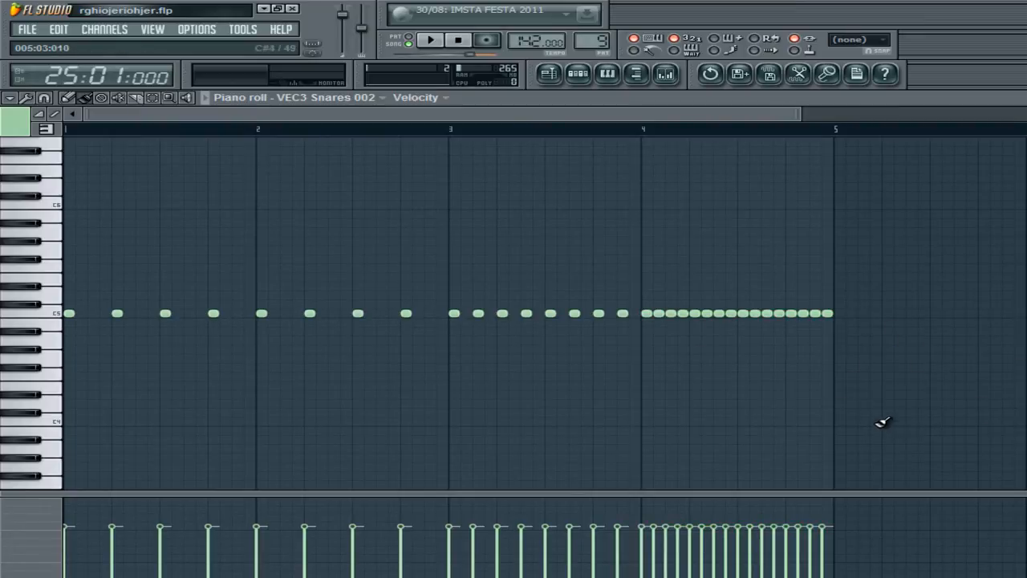
# Step: Shape the snare velocities to rise from bar 1 to the start of bar 4 and fall off towards its end
pyautogui.scroll(-5, 607, 315)
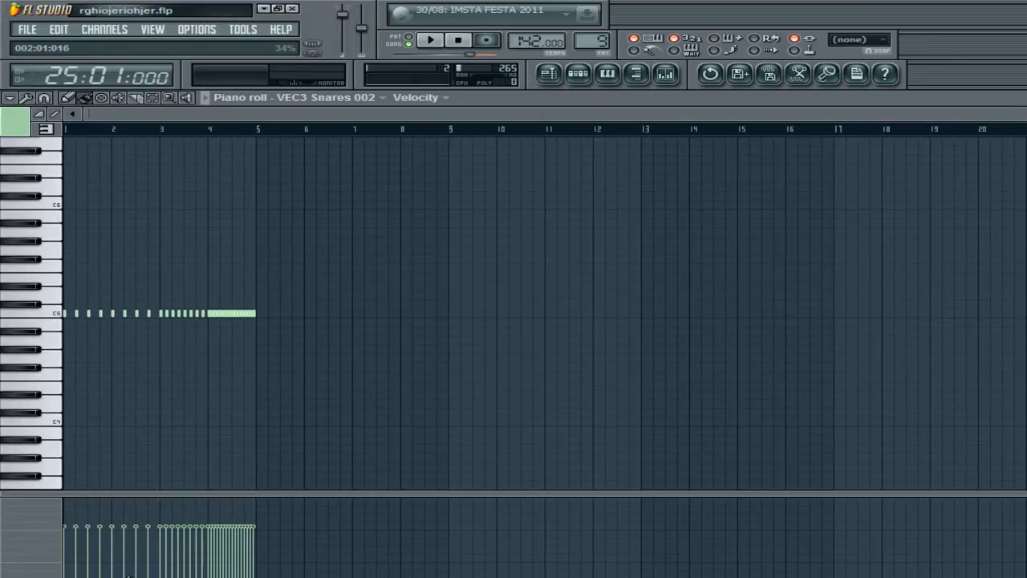
pyautogui.moveTo(165, 491); pyautogui.dragTo(157, 344)
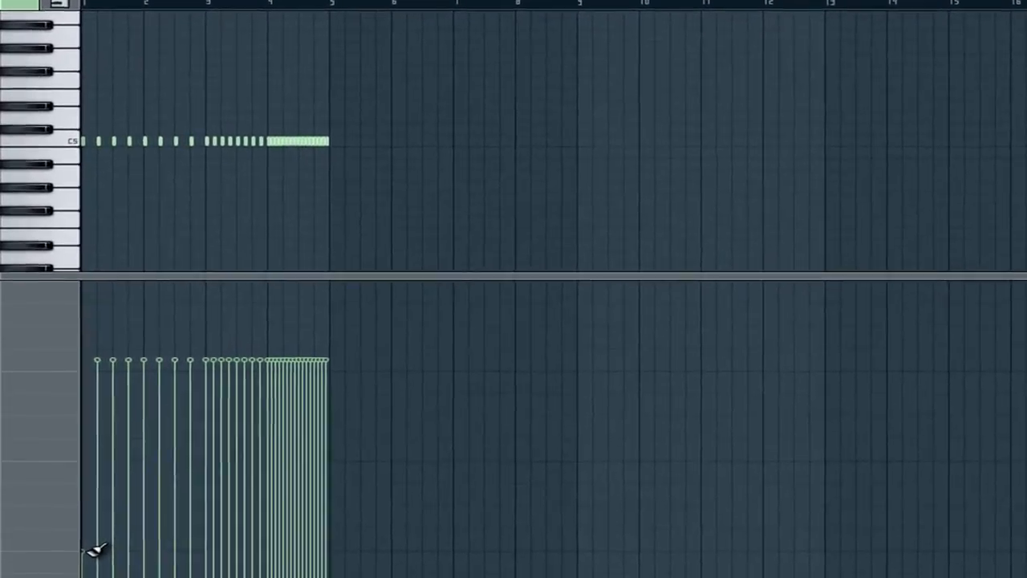
pyautogui.moveTo(115, 547)
pyautogui.mouseDown()
pyautogui.moveTo(187, 518)
pyautogui.moveTo(327, 398)
pyautogui.moveTo(361, 396)
pyautogui.moveTo(382, 428)
pyautogui.moveTo(385, 536)
pyautogui.moveTo(360, 492)
pyautogui.moveTo(344, 419)
pyautogui.mouseUp()
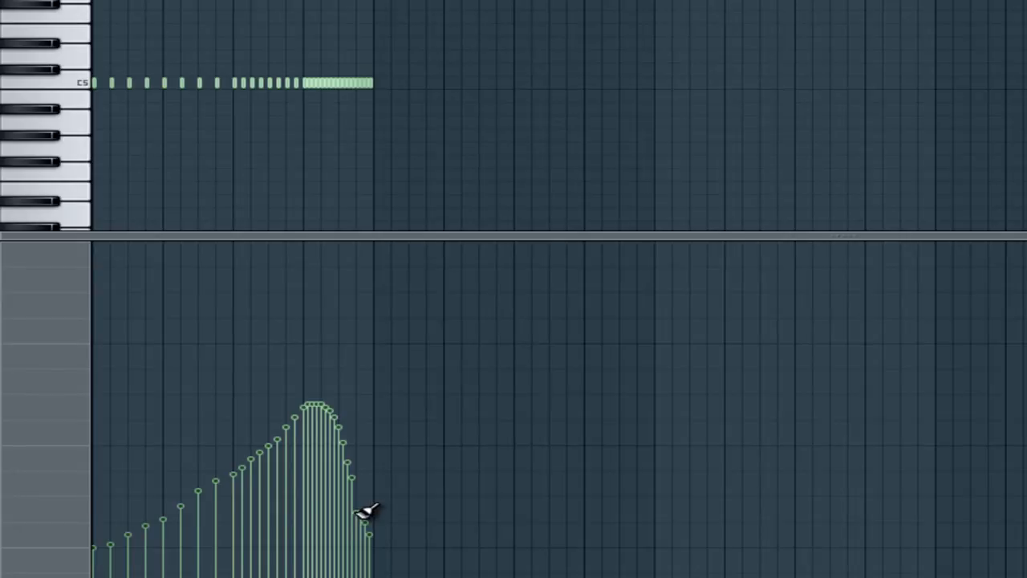
pyautogui.moveTo(422, 230); pyautogui.dragTo(416, 439)
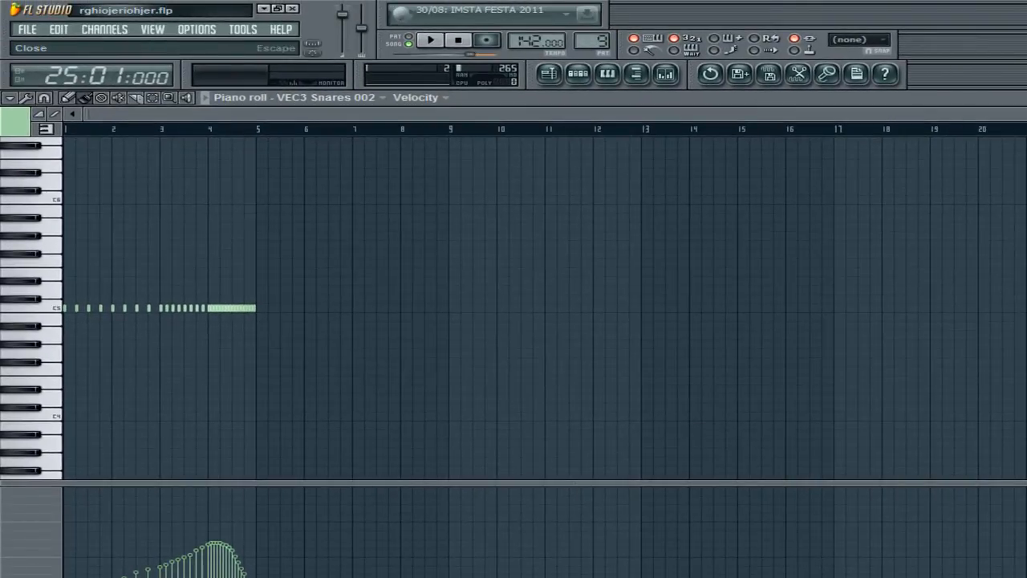
pyautogui.scroll(2, 513, 305)
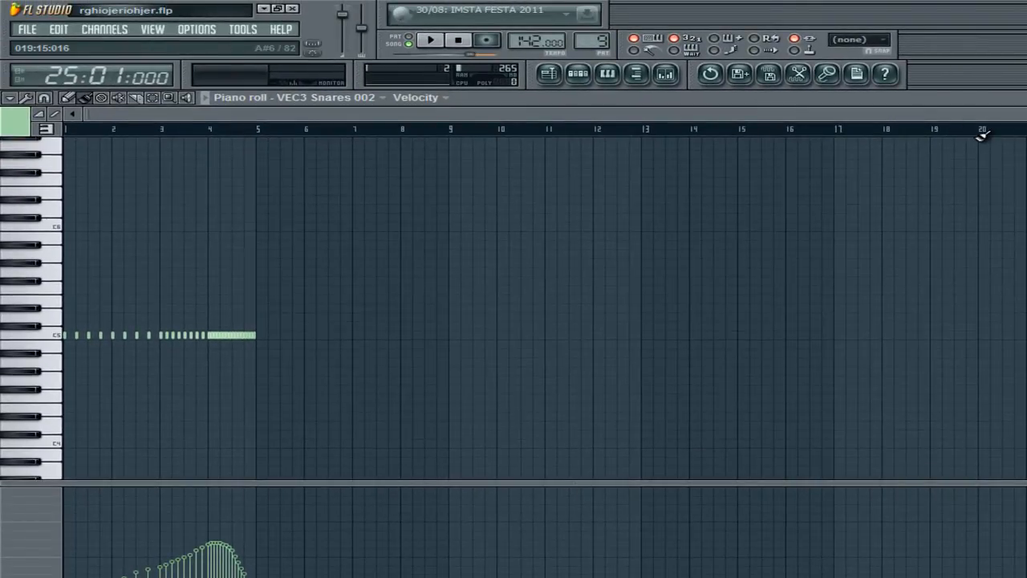
pyautogui.scroll(4, 496, 457)
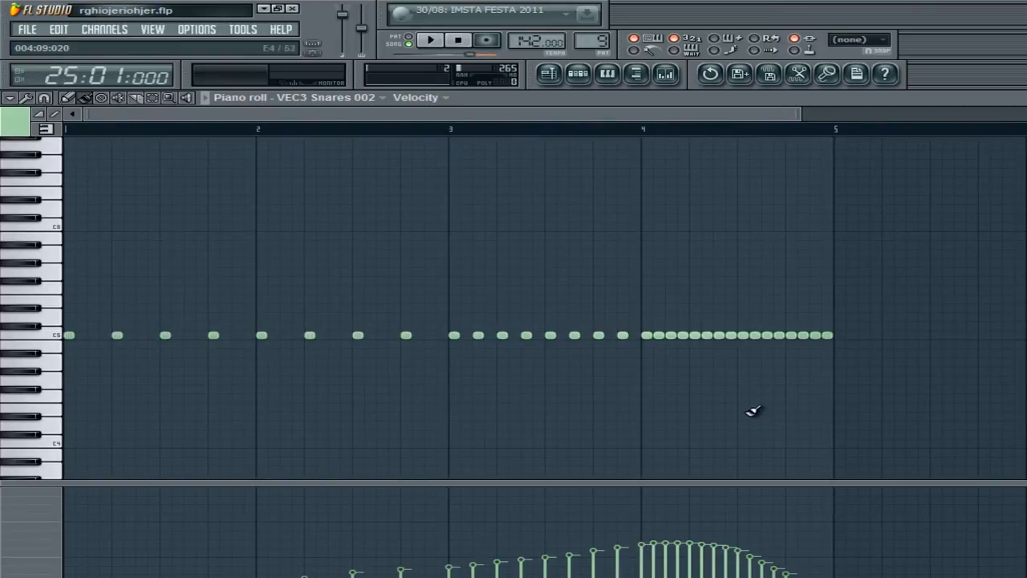
# Step: Return to the playlist and place the Pattern 9 snare roll on Track 3 at bar 29
pyautogui.click(1026, 97)
pyautogui.click(632, 108)
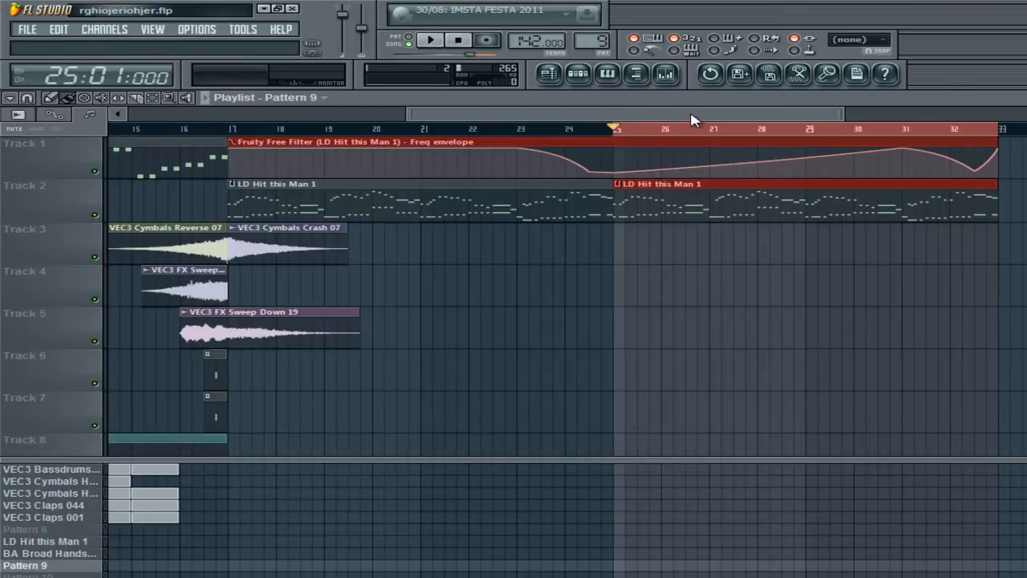
pyautogui.moveTo(674, 116); pyautogui.dragTo(704, 112)
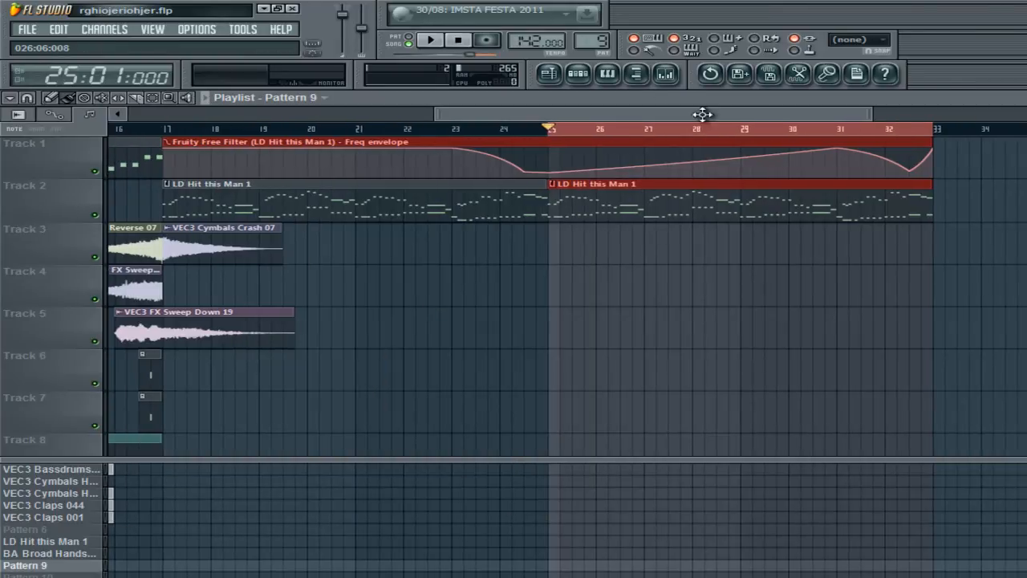
pyautogui.click(761, 244)
pyautogui.moveTo(791, 248)
pyautogui.mouseDown()
pyautogui.moveTo(778, 248)
pyautogui.moveTo(794, 248)
pyautogui.moveTo(797, 265)
pyautogui.mouseUp()
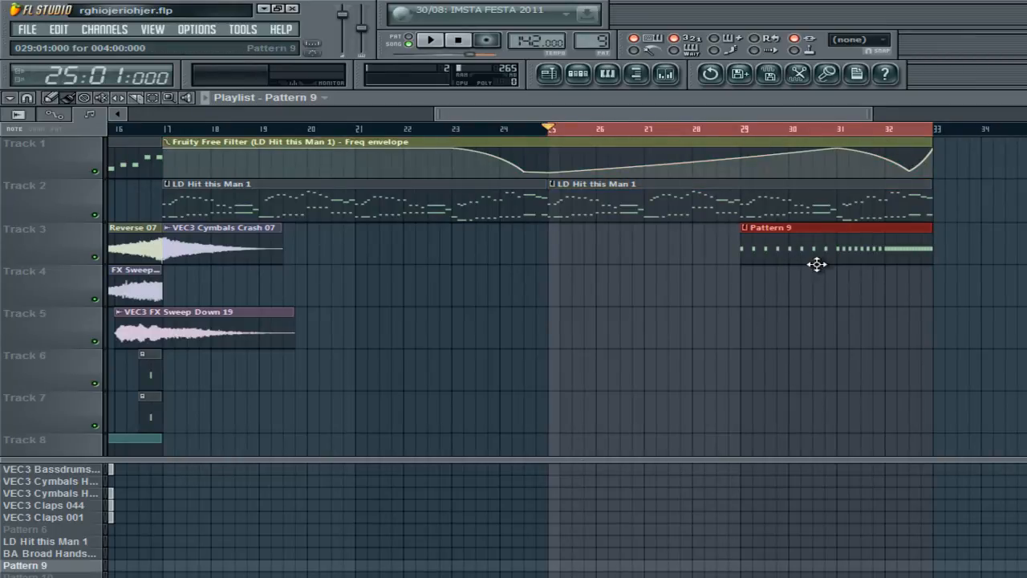
# Step: Select bars 17 to 32 and play the arrangement from bar 17 to check the melody, filter sweep and snare roll
pyautogui.keyDown('ctrl'); pyautogui.click(628, 131); pyautogui.keyUp('ctrl')
pyautogui.moveTo(149, 142); pyautogui.dragTo(924, 193)
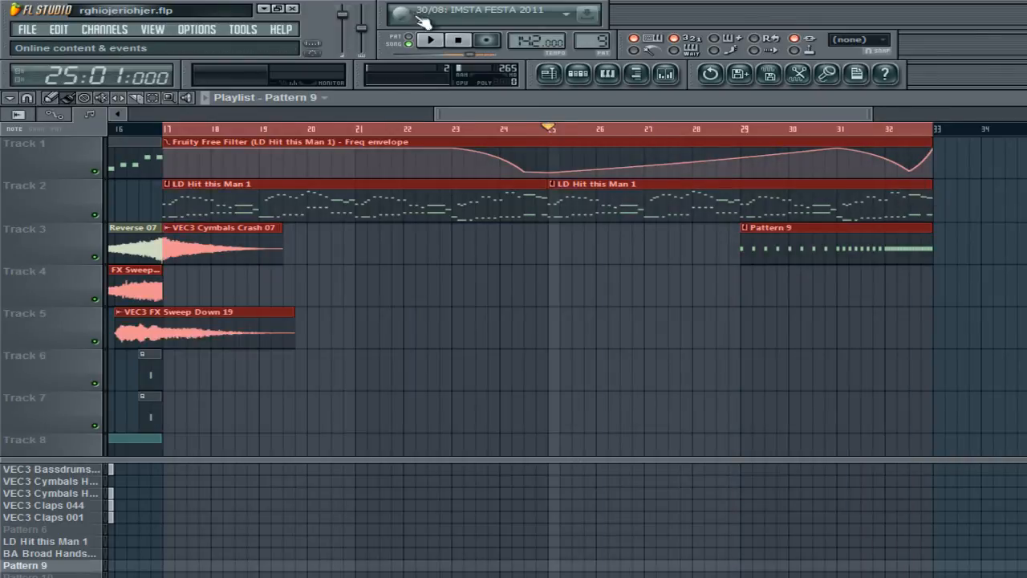
pyautogui.click(458, 39)
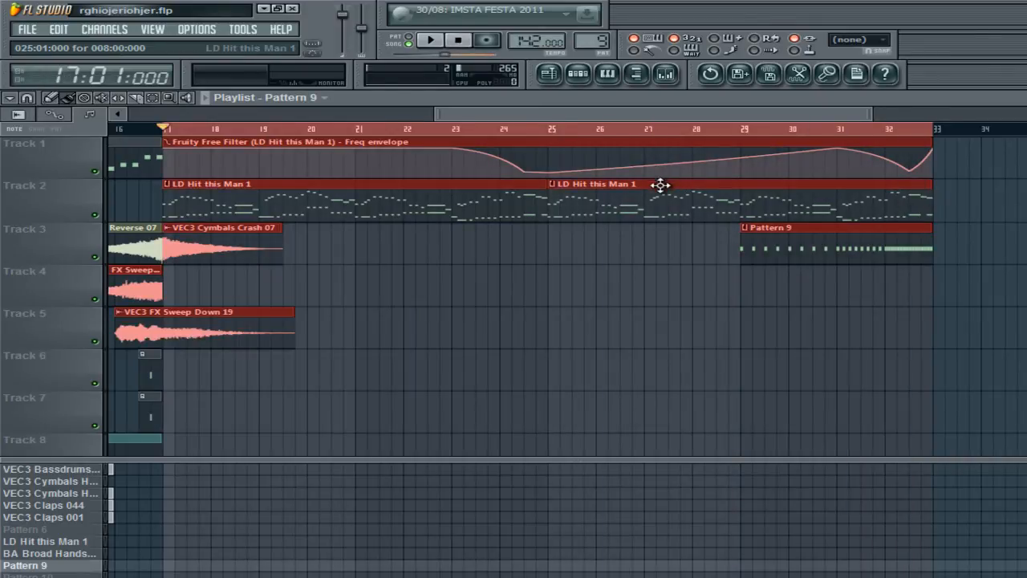
pyautogui.press('space')
pyautogui.click(624, 275)
pyautogui.rightClick(625, 278)
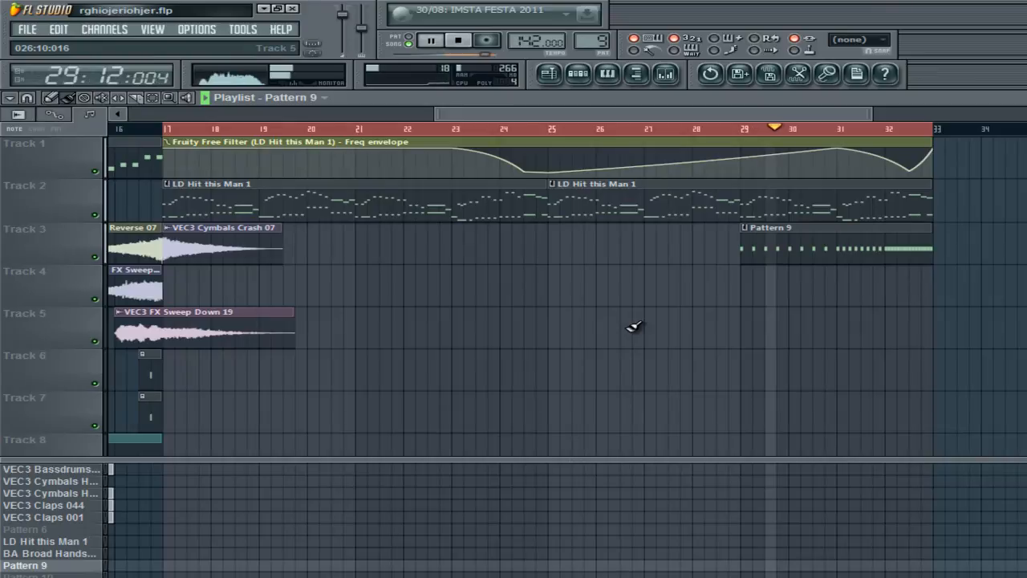
# Step: Lower the VEC3 Snares channel volume to 57% during playback, and stop the song
pyautogui.click(607, 77)
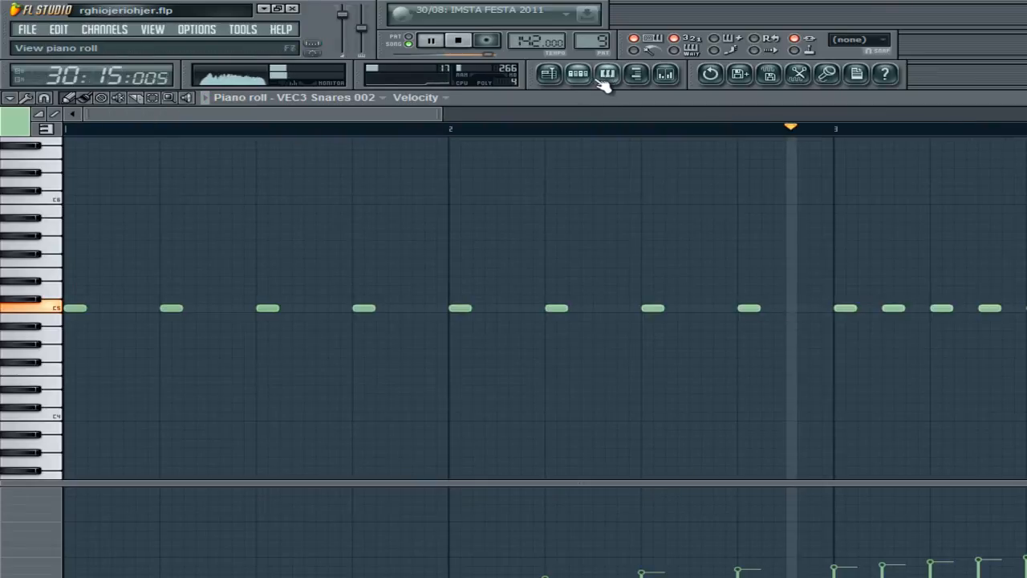
pyautogui.click(603, 80)
pyautogui.click(578, 76)
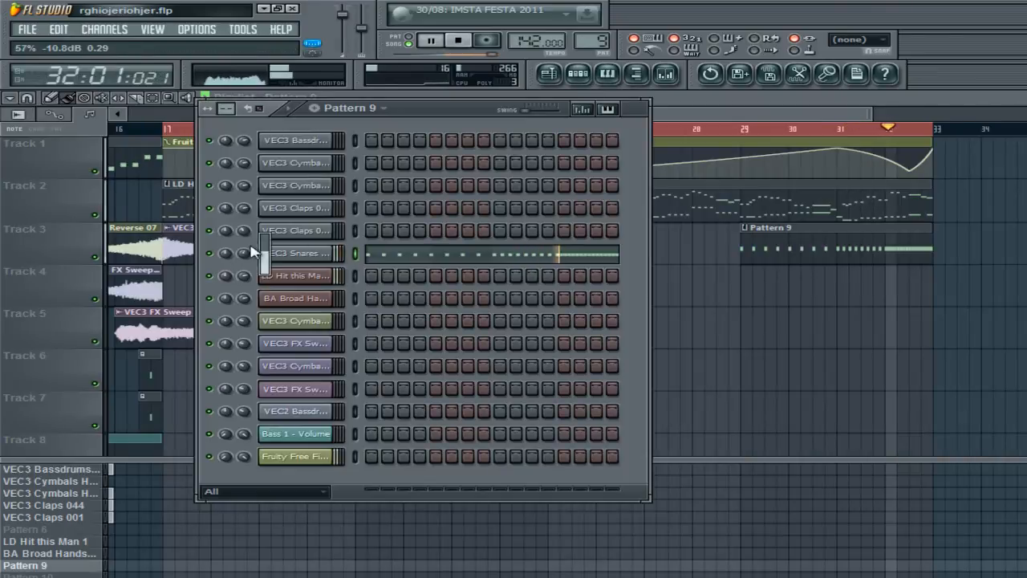
pyautogui.press('space')
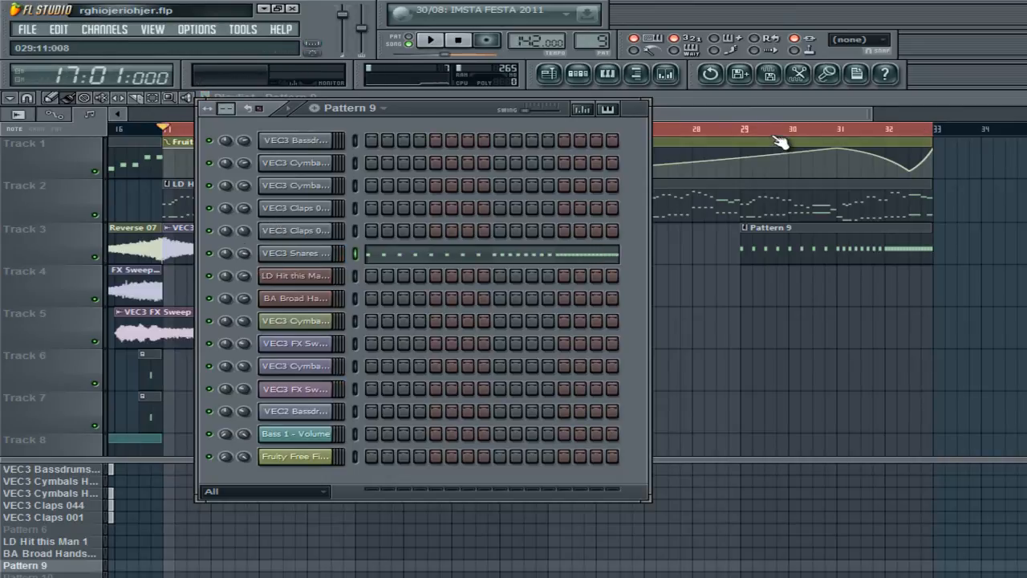
# Step: Play the song from bar 29 to check the snare roll's level against the melody, and stop playback
pyautogui.click(746, 131)
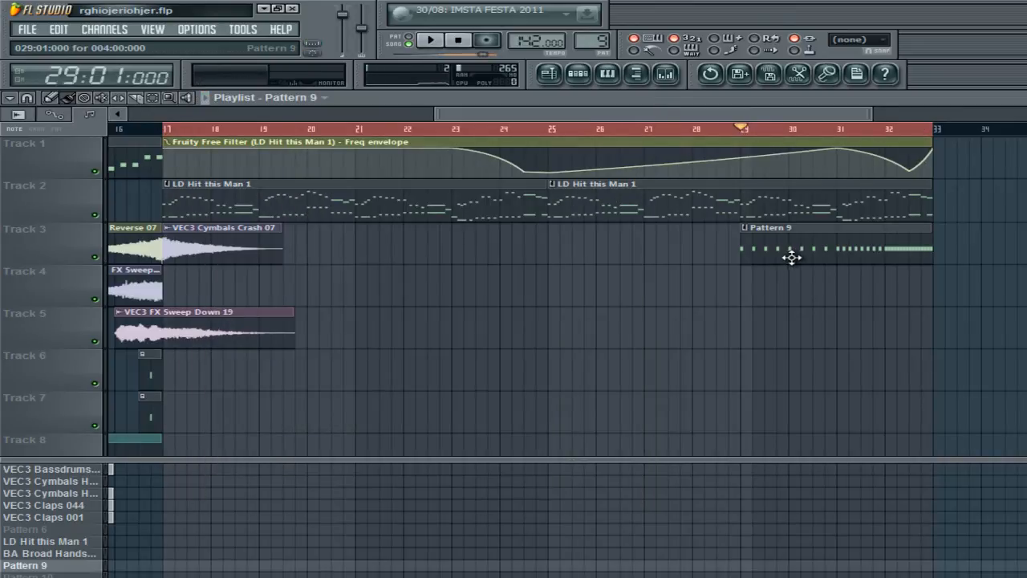
pyautogui.press('space')
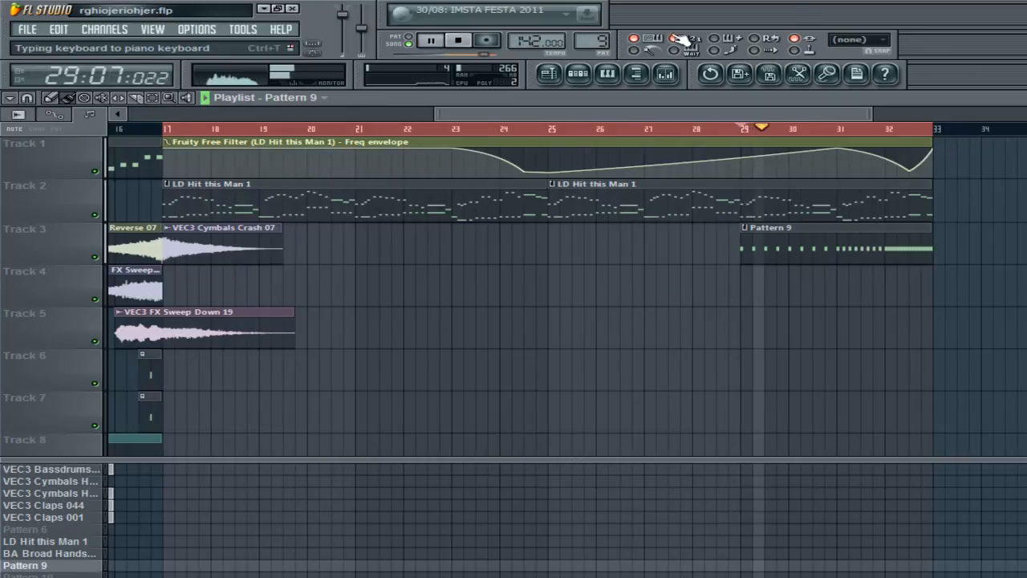
pyautogui.click(607, 73)
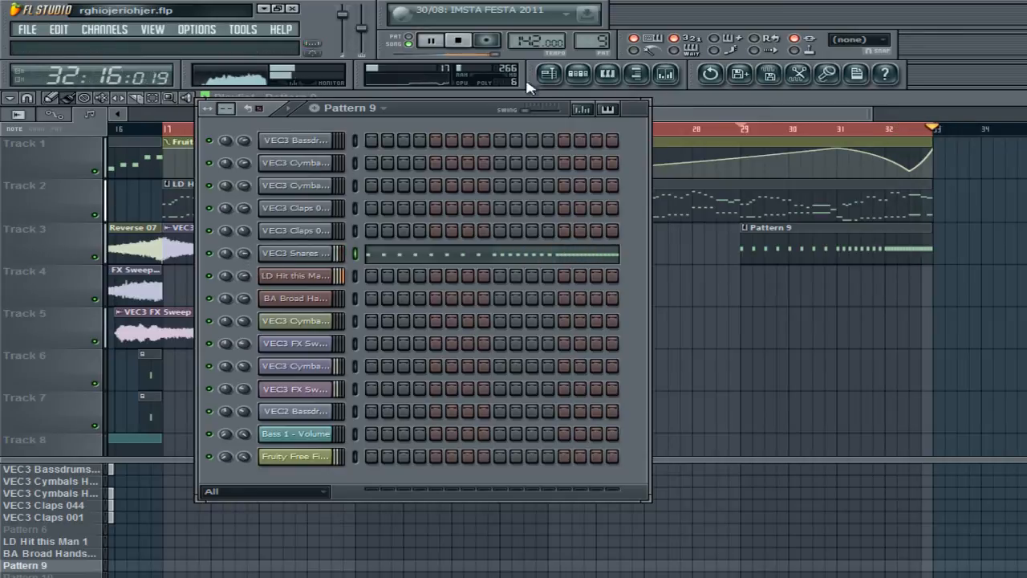
pyautogui.click(465, 42)
pyautogui.click(710, 116)
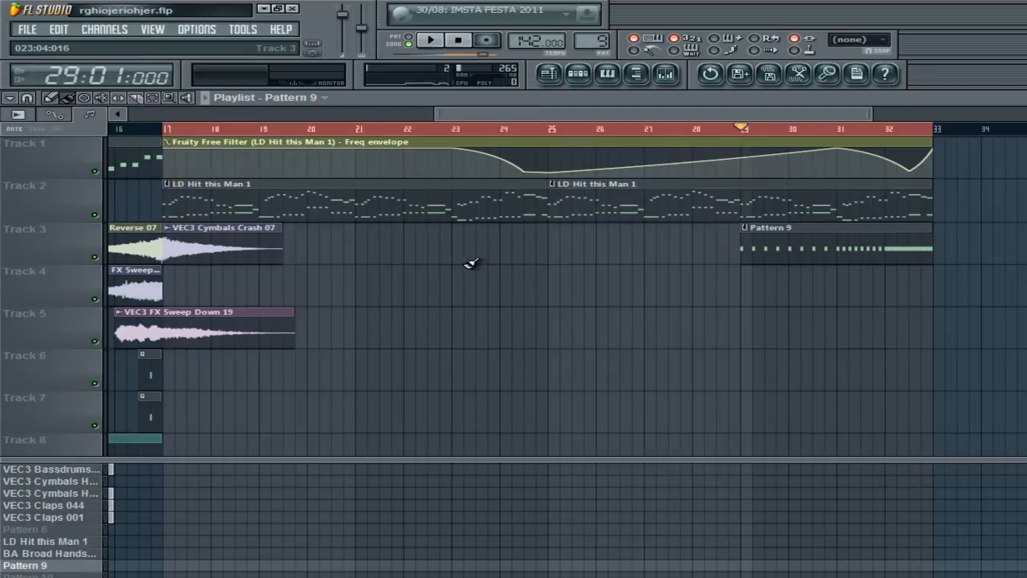
# Step: Copy the cymbal, FX sweep and short pattern clips around bar 17 to Tracks 4–8 so the crash starts at bar 33
pyautogui.moveTo(563, 135); pyautogui.dragTo(928, 168)
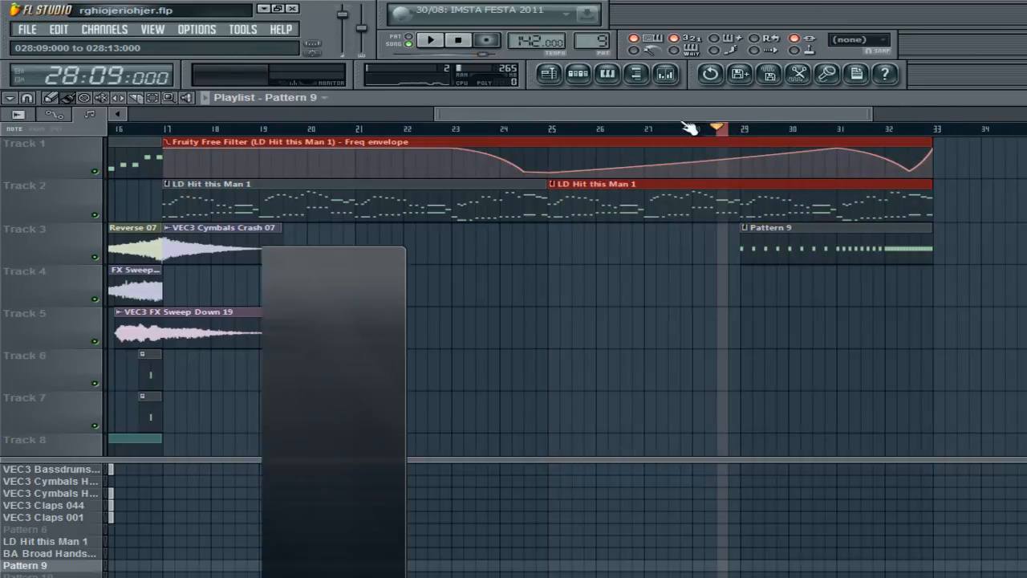
pyautogui.click(720, 134)
pyautogui.moveTo(676, 119); pyautogui.dragTo(637, 125)
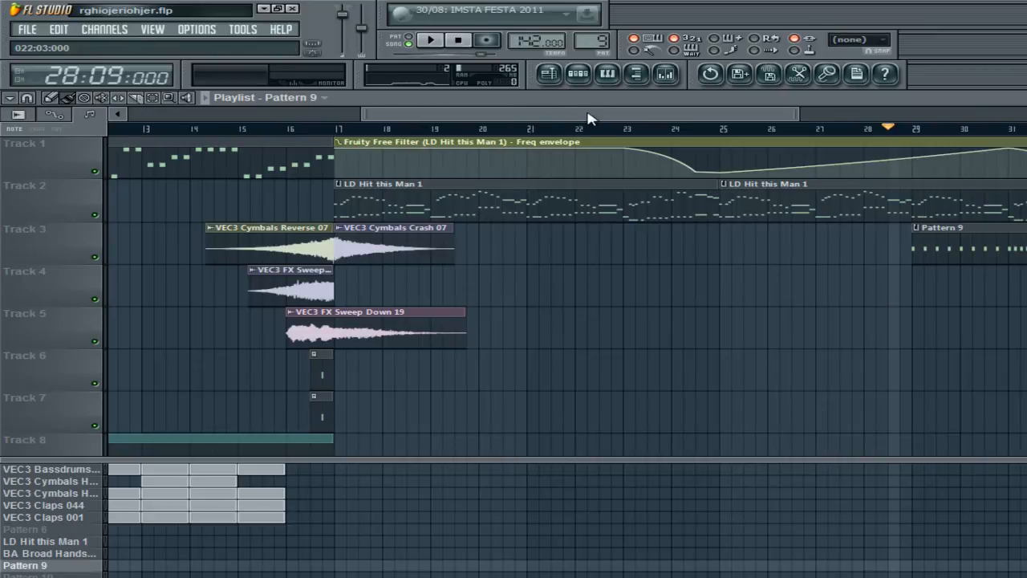
pyautogui.moveTo(588, 118); pyautogui.dragTo(544, 119)
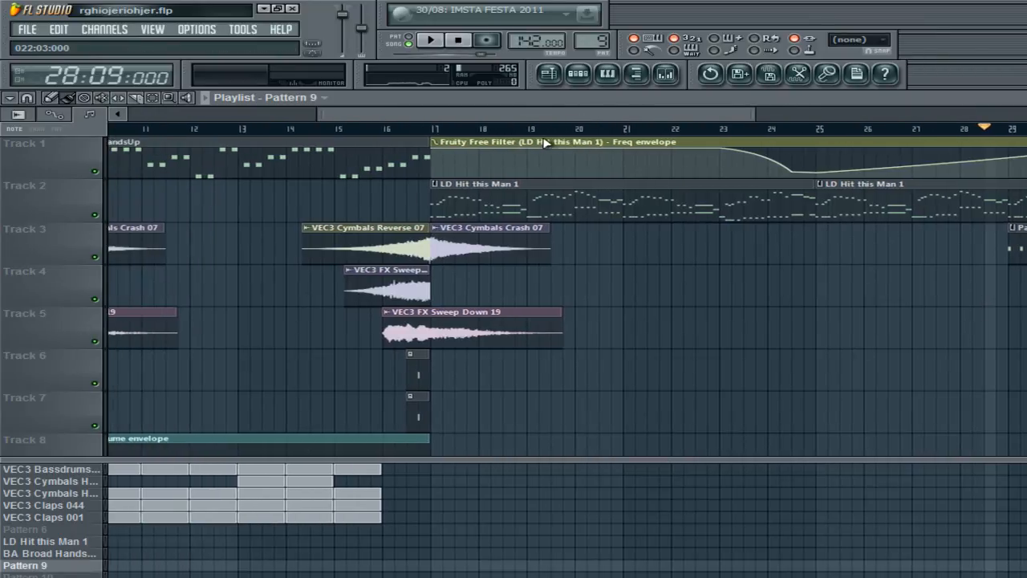
pyautogui.moveTo(532, 227); pyautogui.dragTo(386, 399)
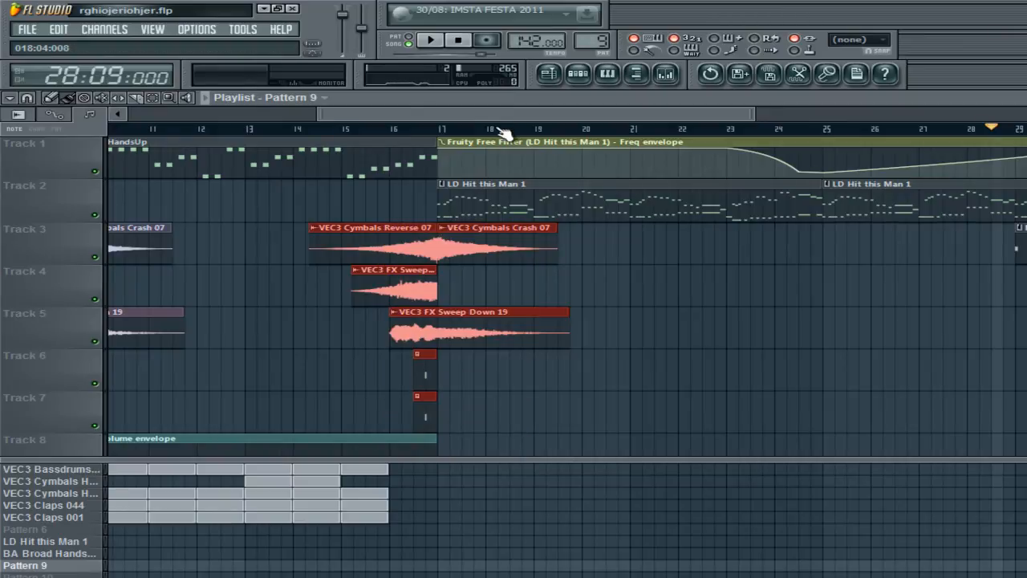
pyautogui.moveTo(504, 122); pyautogui.dragTo(666, 126)
pyautogui.moveTo(577, 229); pyautogui.dragTo(770, 281)
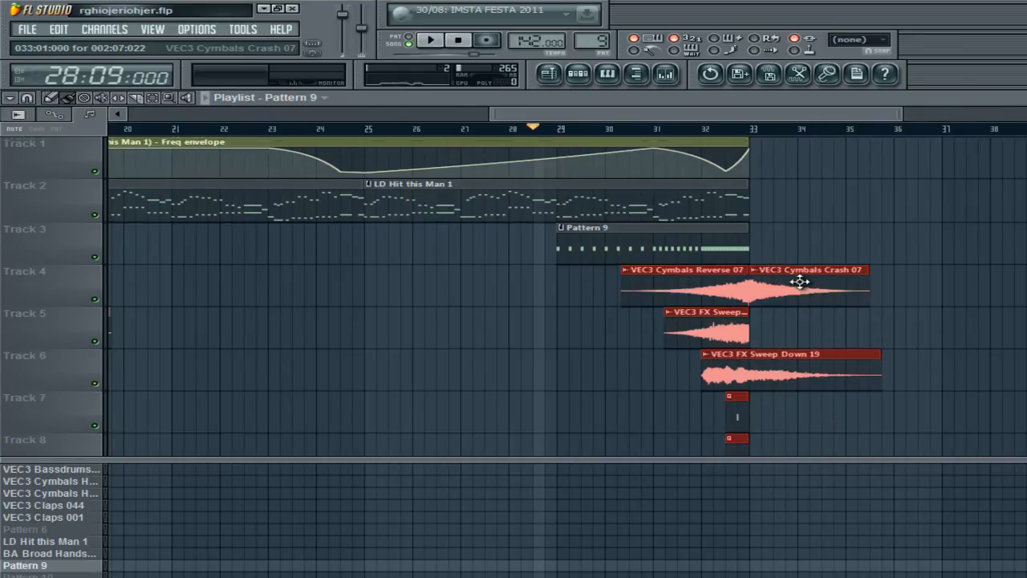
pyautogui.scroll(-3, 786, 278)
pyautogui.scroll(3, 787, 278)
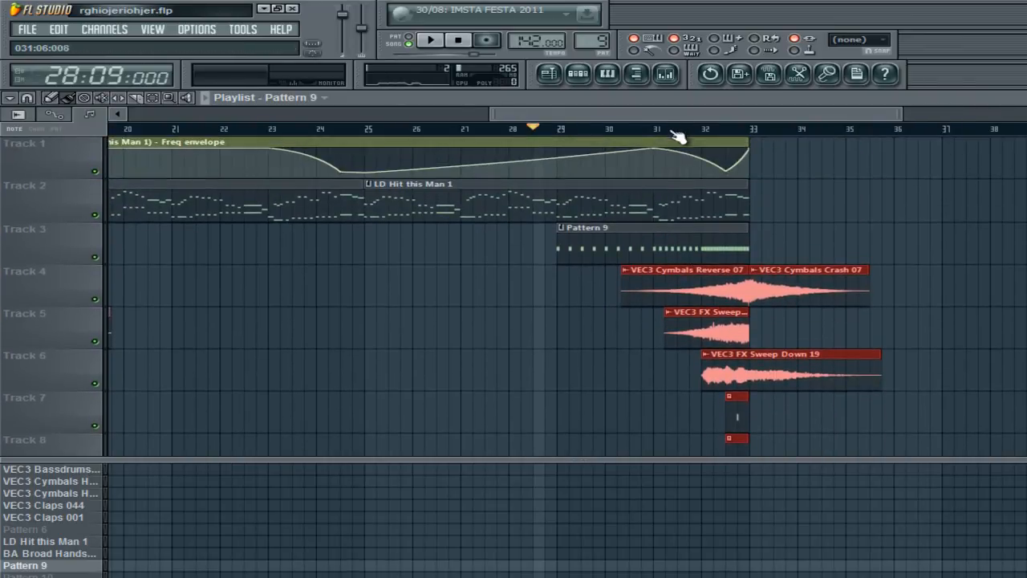
pyautogui.moveTo(678, 114)
pyautogui.mouseDown()
pyautogui.moveTo(518, 113)
pyautogui.moveTo(690, 114)
pyautogui.mouseUp()
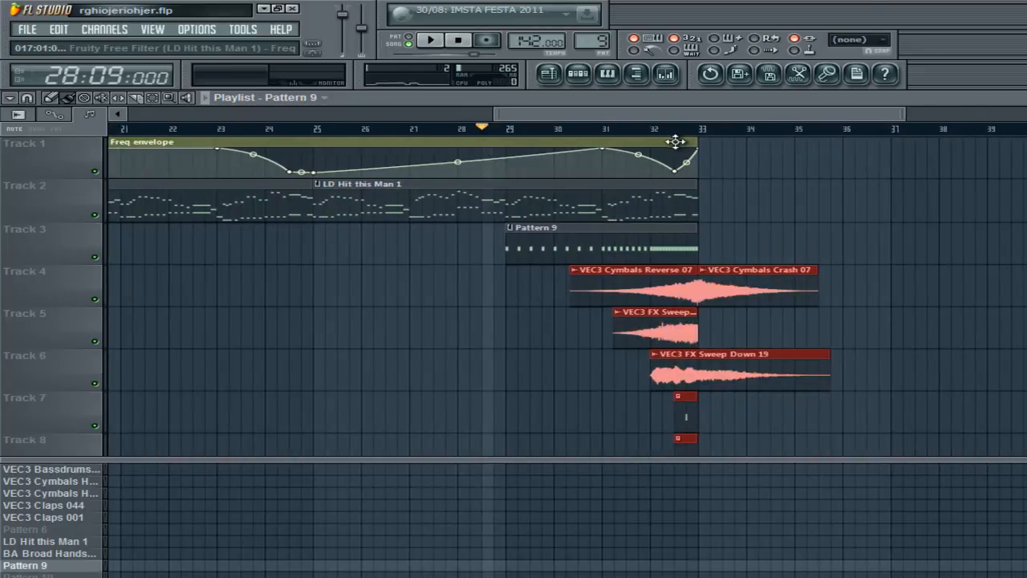
pyautogui.moveTo(353, 130); pyautogui.dragTo(740, 130)
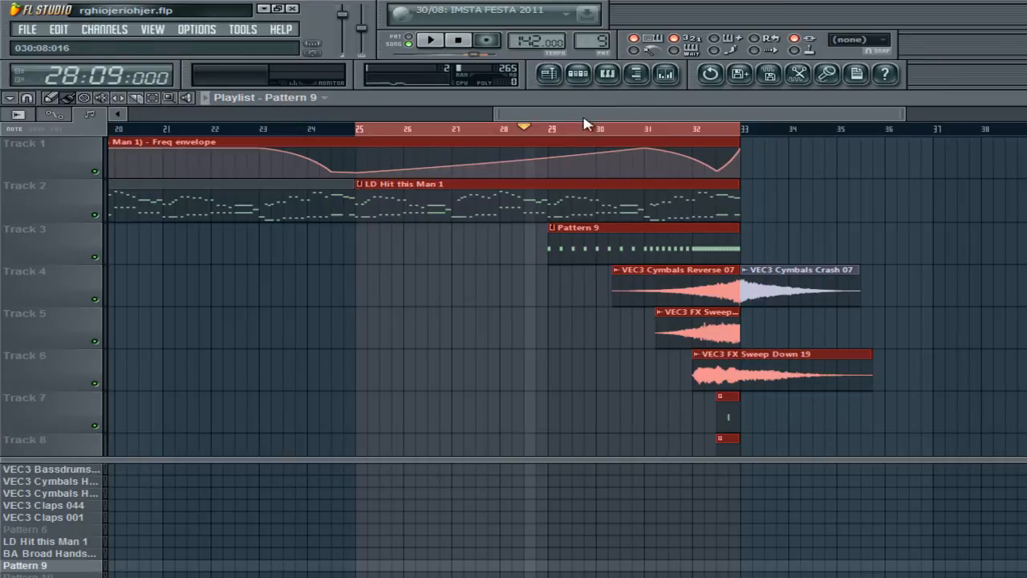
pyautogui.scroll(5, 586, 122)
pyautogui.scroll(-5, 589, 127)
pyautogui.scroll(3, 586, 124)
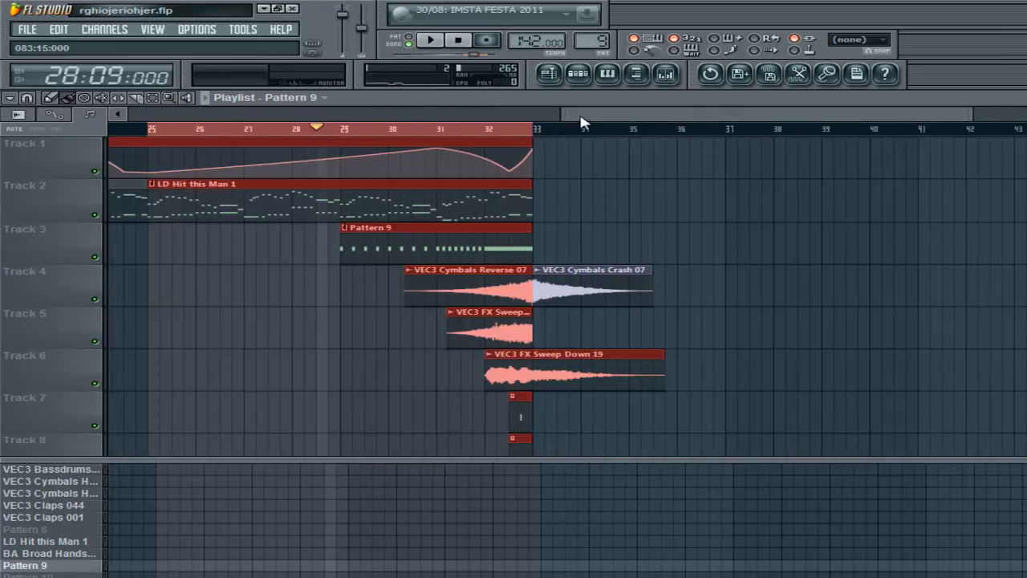
pyautogui.moveTo(579, 118); pyautogui.dragTo(522, 125)
pyautogui.click(525, 130)
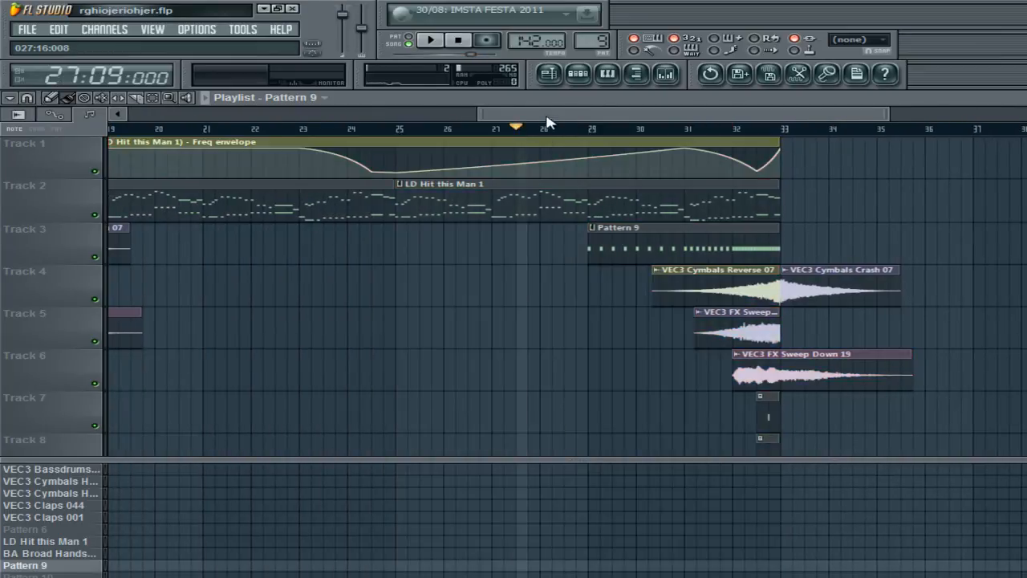
# Step: Copy the VEC3 Cymbals Reverse 07 and Crash 07 clips to Track 4 so the crash starts at bar 25
pyautogui.hscroll(-2, 525, 131)
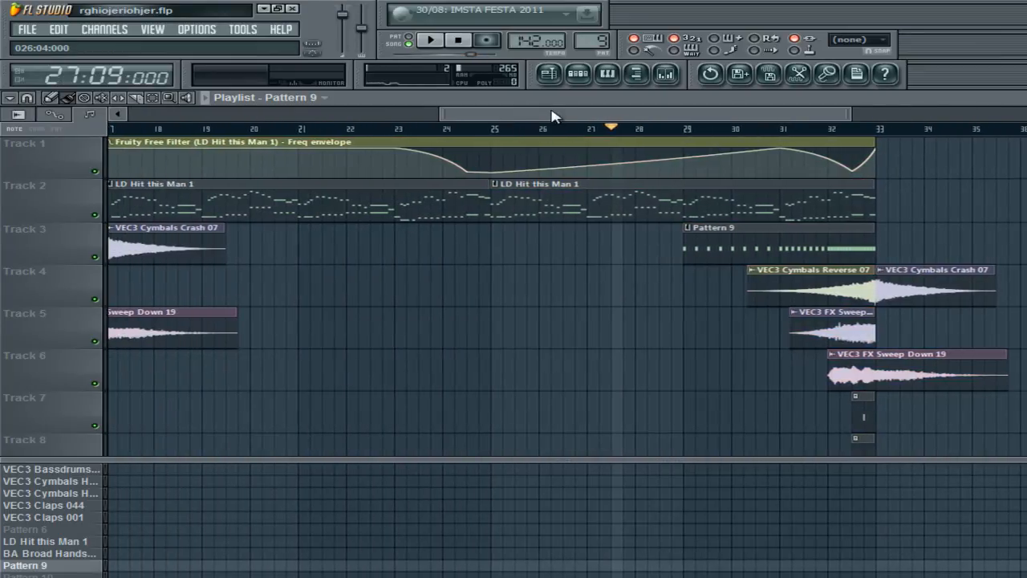
pyautogui.moveTo(554, 116); pyautogui.dragTo(518, 117)
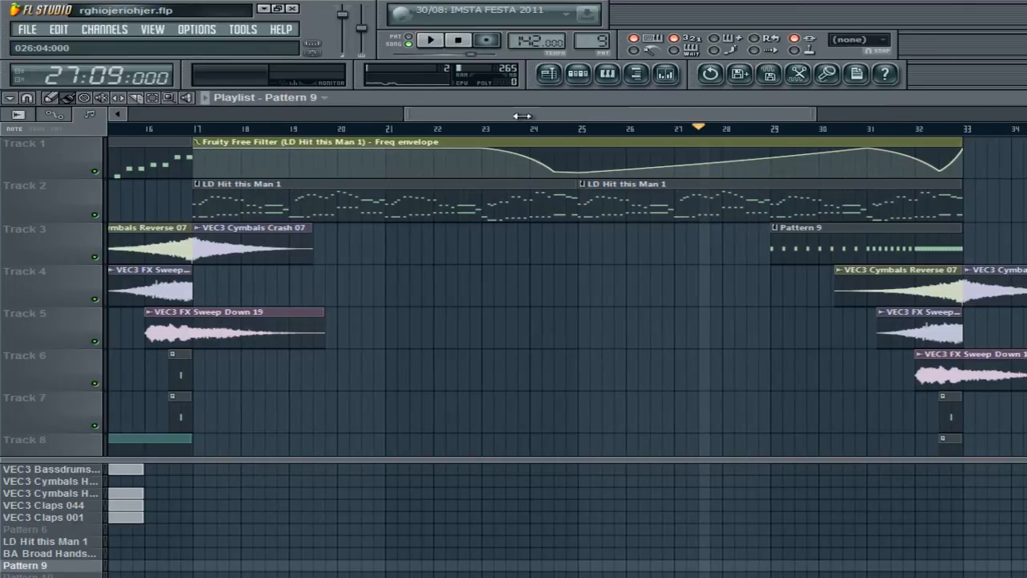
pyautogui.moveTo(1019, 269); pyautogui.dragTo(878, 464)
pyautogui.click(958, 268)
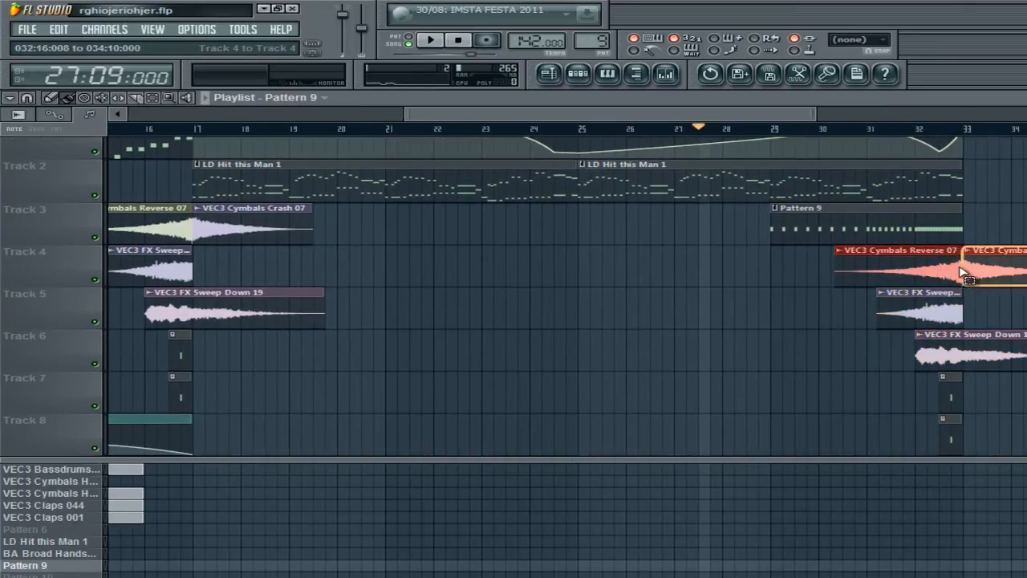
pyautogui.hotkey('ctrl', 'v')
pyautogui.moveTo(405, 270); pyautogui.dragTo(678, 262)
# Step: Play the song from late bar 23 to hear the cymbal transition into bar 25
pyautogui.click(518, 128)
pyautogui.press('space')
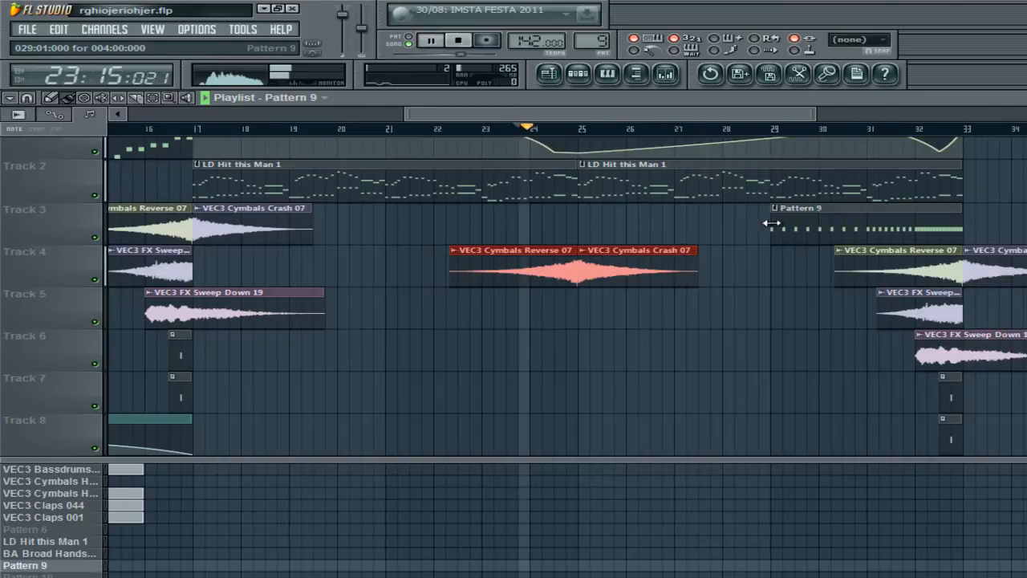
pyautogui.scroll(1, 807, 257)
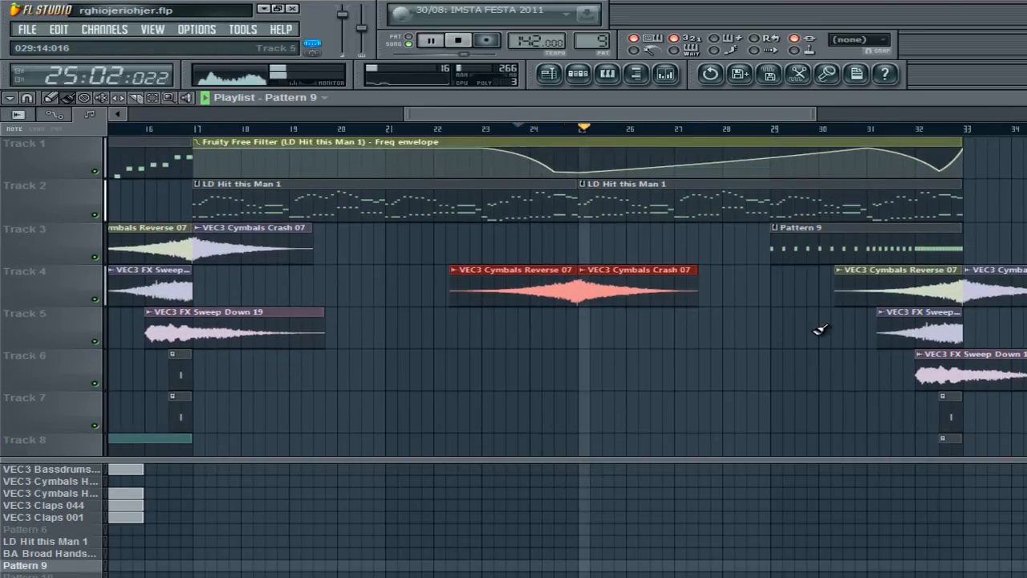
pyautogui.press('space')
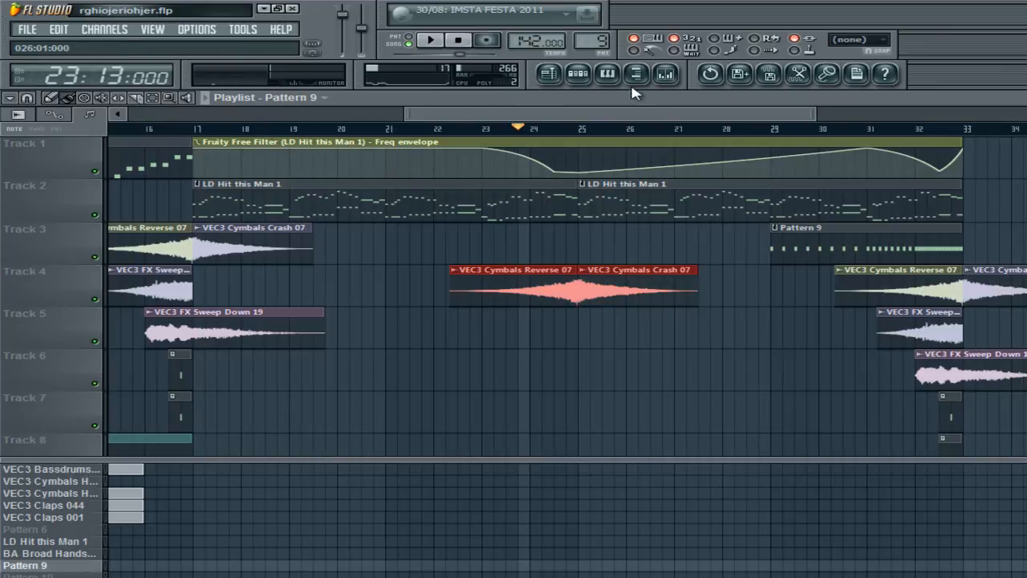
# Step: Place the VEC2 Bassdrums FX 03 sample from its channel on Track 5 at bar 25, and play the section through to bar 33
pyautogui.click(578, 73)
pyautogui.click(307, 416)
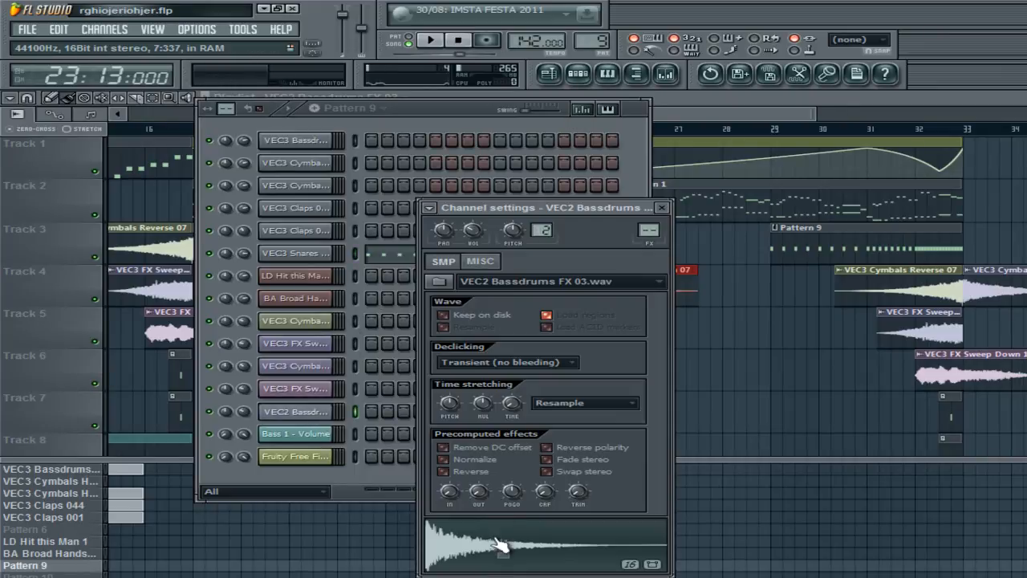
pyautogui.moveTo(520, 552); pyautogui.dragTo(612, 336)
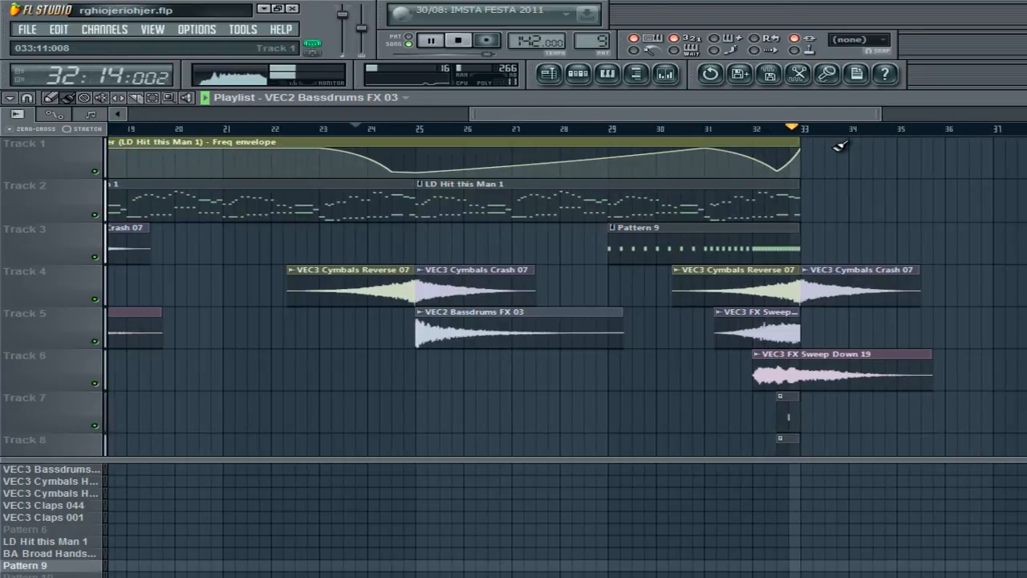
pyautogui.press('space')
# Step: Place LD Hit this Man 1 on Track 2 at bars 33 and 41, and paint the VEC3 Bassdrums pattern from bar 33 through 47
pyautogui.moveTo(787, 130); pyautogui.dragTo(936, 127)
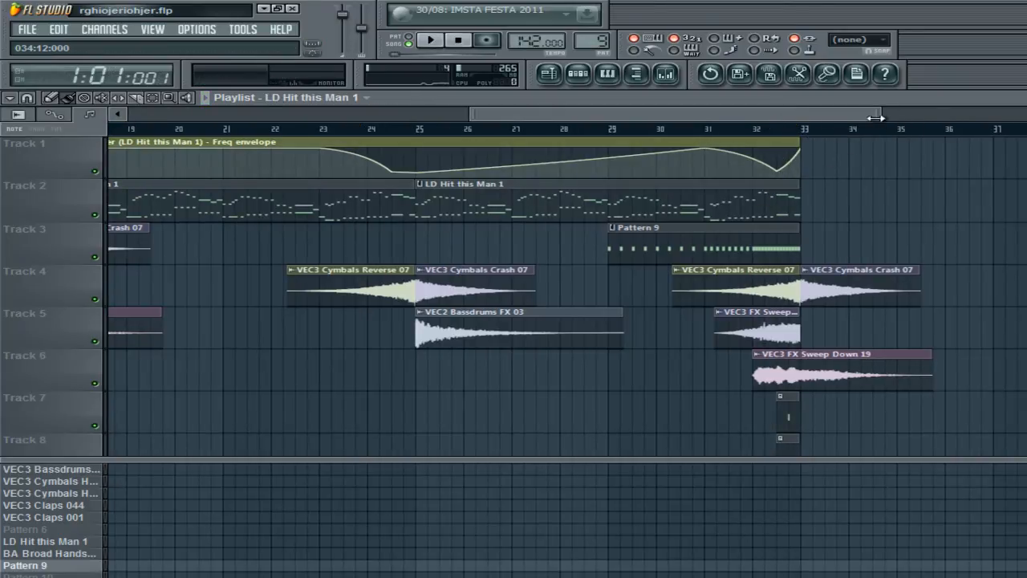
pyautogui.moveTo(871, 114); pyautogui.dragTo(1026, 115)
pyautogui.moveTo(436, 201)
pyautogui.mouseDown()
pyautogui.moveTo(909, 208)
pyautogui.moveTo(866, 201)
pyautogui.mouseUp()
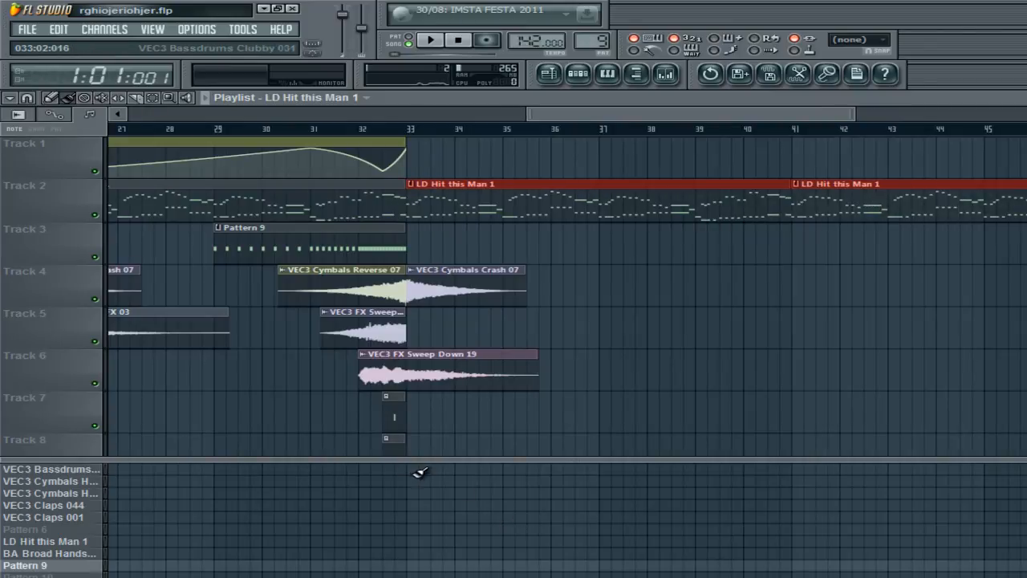
pyautogui.moveTo(419, 472); pyautogui.dragTo(1026, 470)
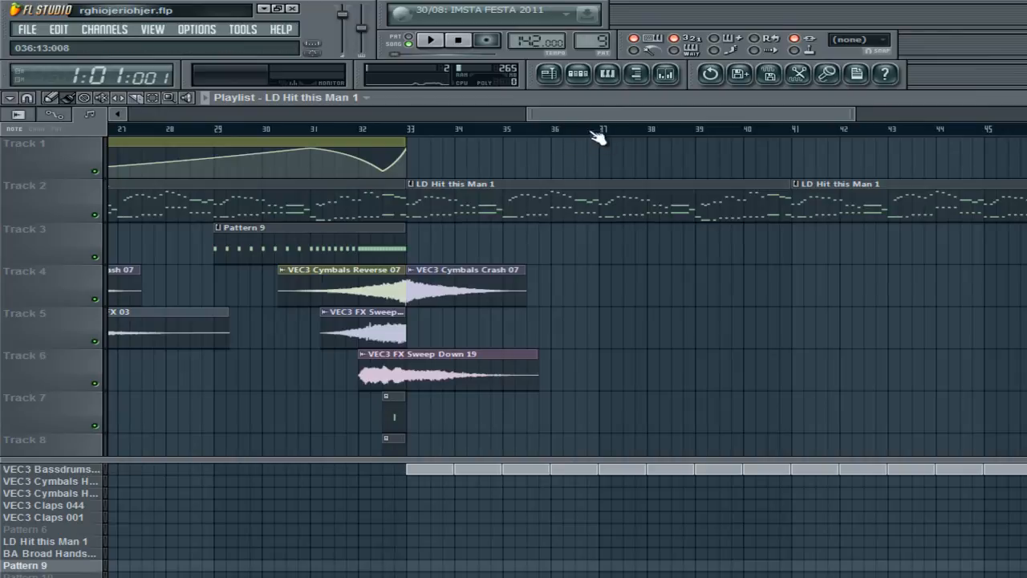
# Step: Pick the BA Broad HandsUp bass clip and place it on Track 1 at bars 33 and 41
pyautogui.hscroll(-6, 597, 137)
pyautogui.click(335, 130)
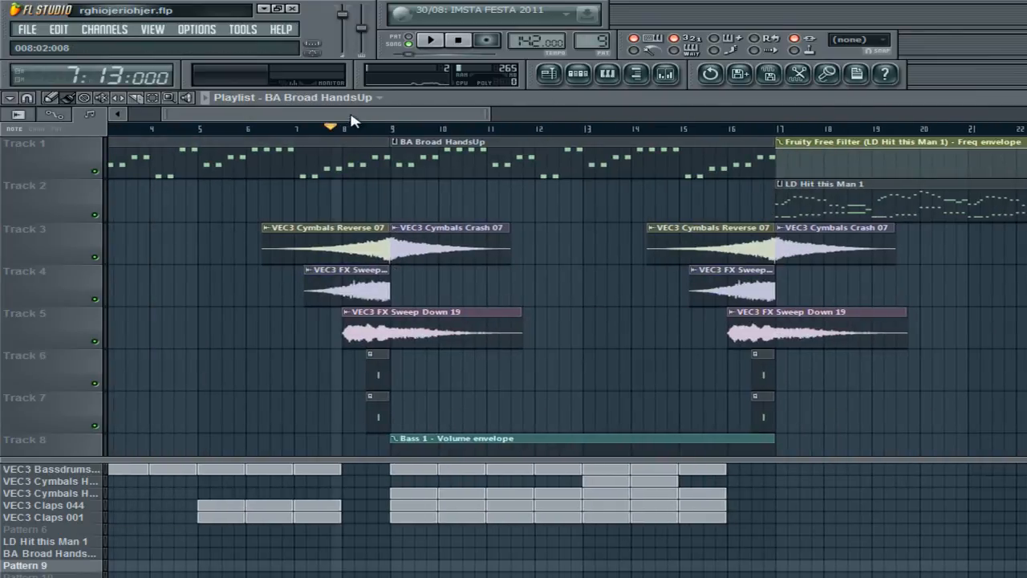
pyautogui.moveTo(351, 117); pyautogui.dragTo(717, 112)
pyautogui.moveTo(413, 165); pyautogui.dragTo(943, 174)
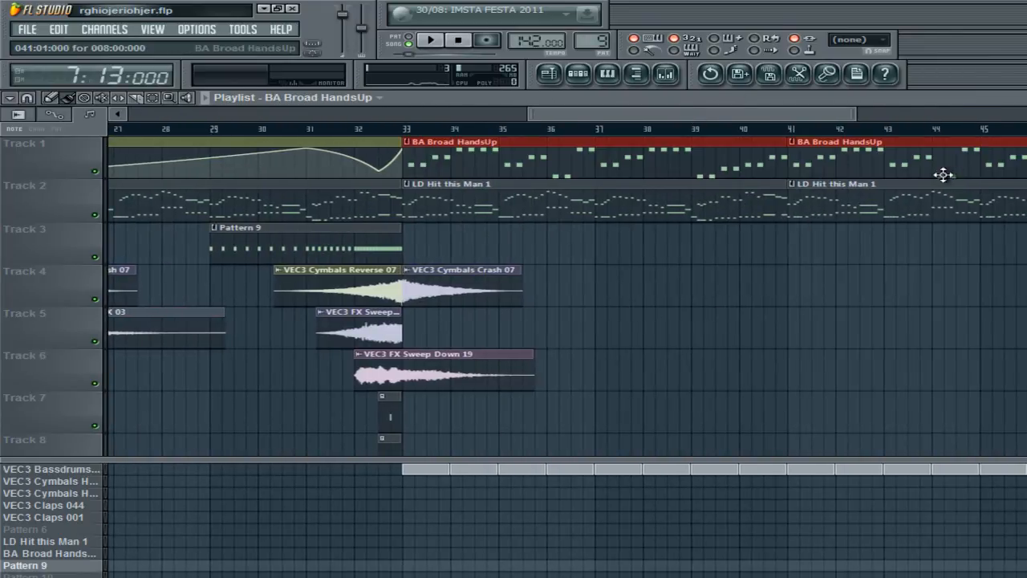
# Step: Extend the Bass 1 volume envelope clip on Track 8 to bar 18 so the volume rises again after bar 17
pyautogui.scroll(-6, 248, 229)
pyautogui.hscroll(-5, 378, 191)
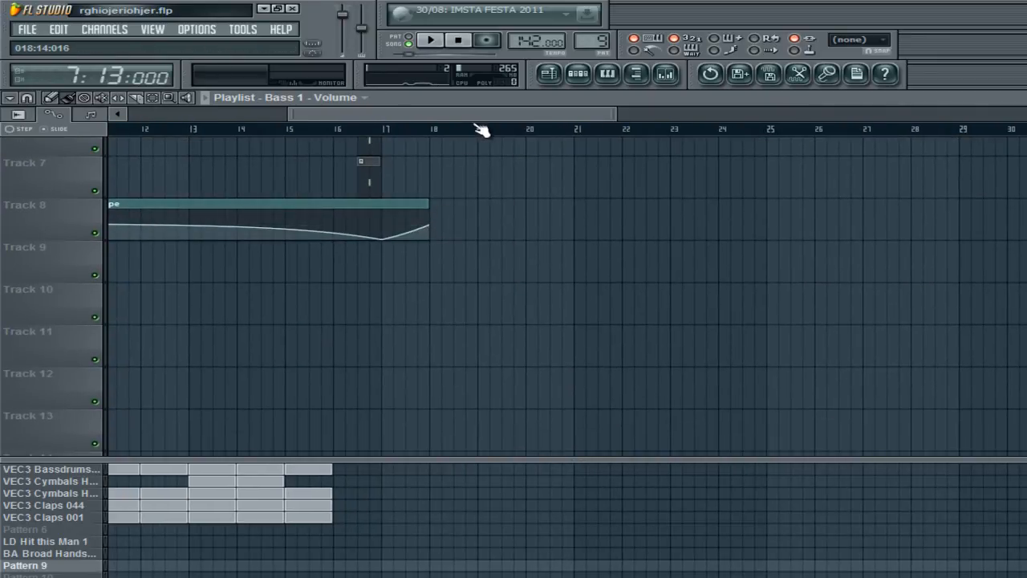
pyautogui.click(621, 129)
pyautogui.hscroll(6, 874, 133)
pyautogui.scroll(5, 568, 252)
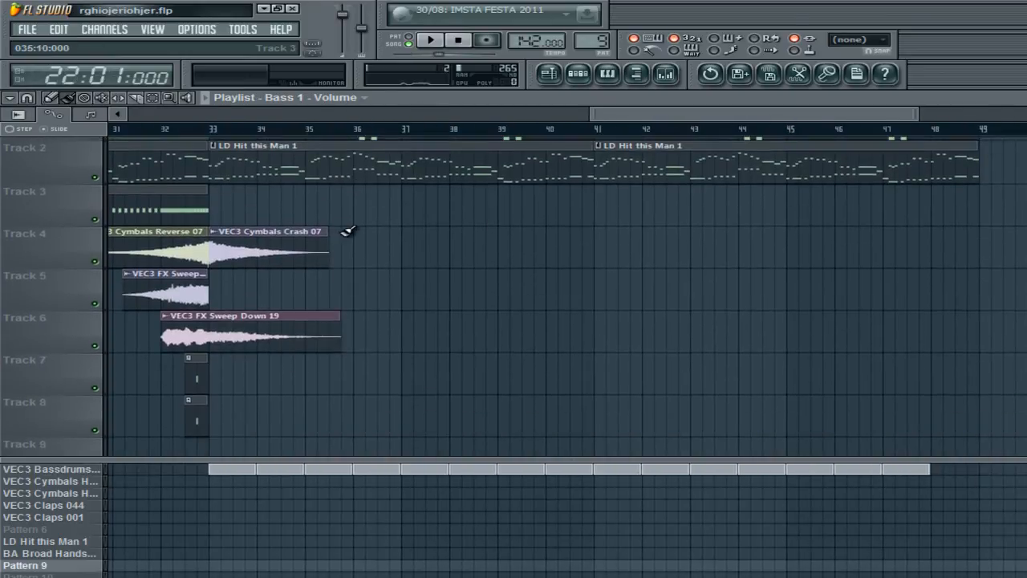
# Step: Paint the VEC3 Claps 001 and VEC3 Claps 044 patterns from bar 33 through 48, add VEC3 Bassdrums at bar 48, and play the section
pyautogui.scroll(1, 346, 231)
pyautogui.moveTo(218, 515); pyautogui.dragTo(935, 501)
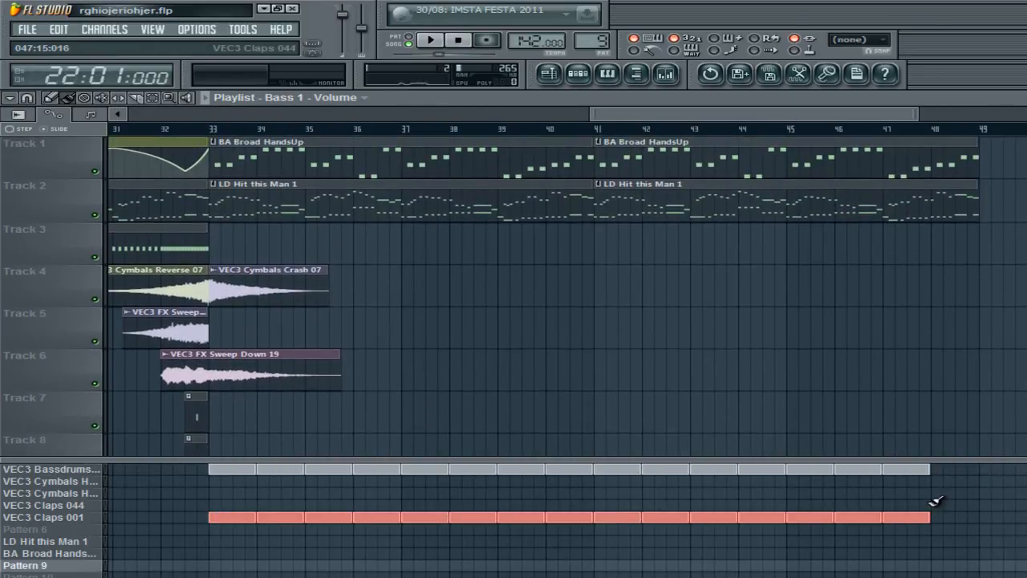
pyautogui.click(943, 469)
pyautogui.moveTo(239, 506); pyautogui.dragTo(955, 506)
pyautogui.click(197, 136)
pyautogui.press('space')
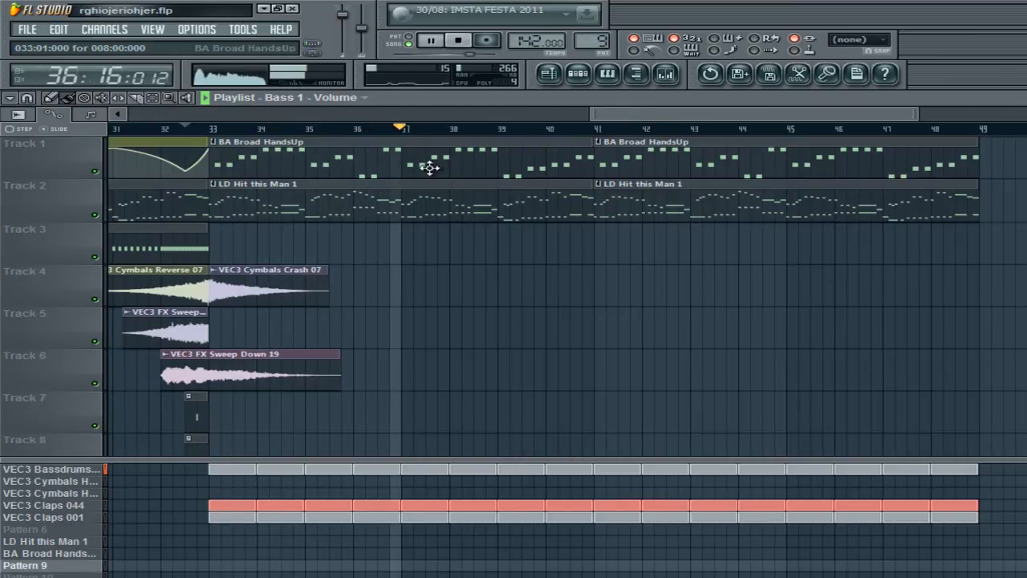
pyautogui.press('space')
# Step: Move both BA Broad HandsUp clips from Track 1 to Track 3 and extend the filter frequency envelope clip to bar 49
pyautogui.moveTo(773, 178); pyautogui.dragTo(509, 225)
pyautogui.moveTo(209, 148); pyautogui.dragTo(986, 148)
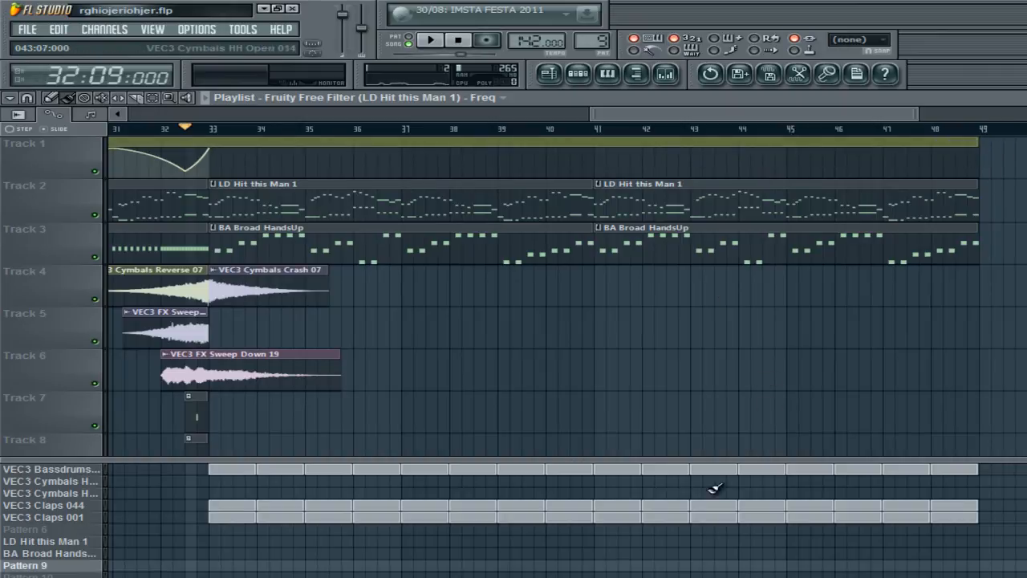
# Step: Paint the VEC3 Cymbals HH Open 014 pattern from bar 41 through 48 and the other VEC3 cymbals pattern from bar 45 through 48
pyautogui.moveTo(603, 489); pyautogui.dragTo(952, 474)
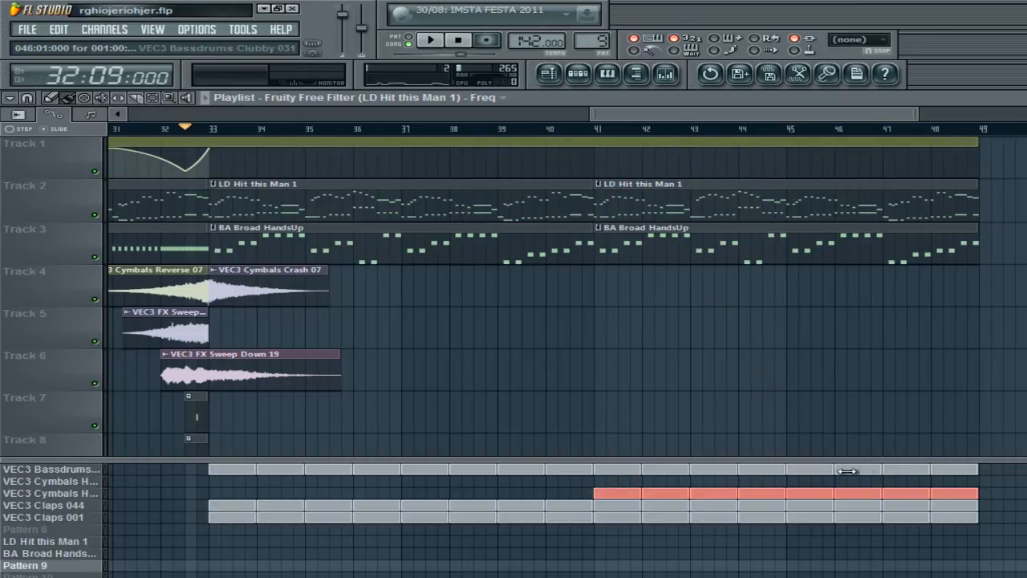
pyautogui.moveTo(807, 481); pyautogui.dragTo(975, 481)
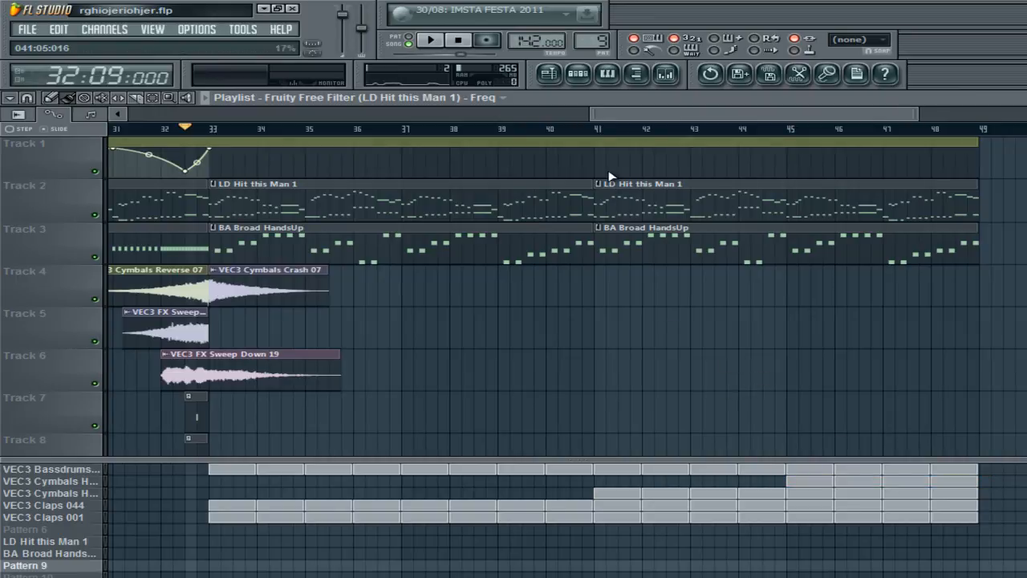
# Step: Shape the filter frequency envelope at 100% with curved dips from bar 39 to 41 and from bar 47 to 49
pyautogui.click(487, 150)
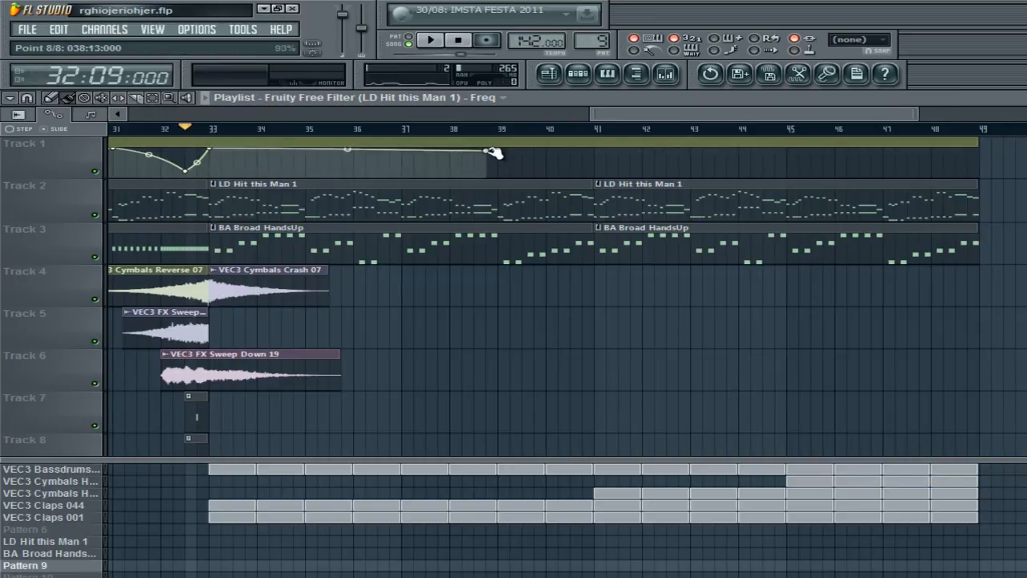
pyautogui.moveTo(493, 153); pyautogui.dragTo(514, 141)
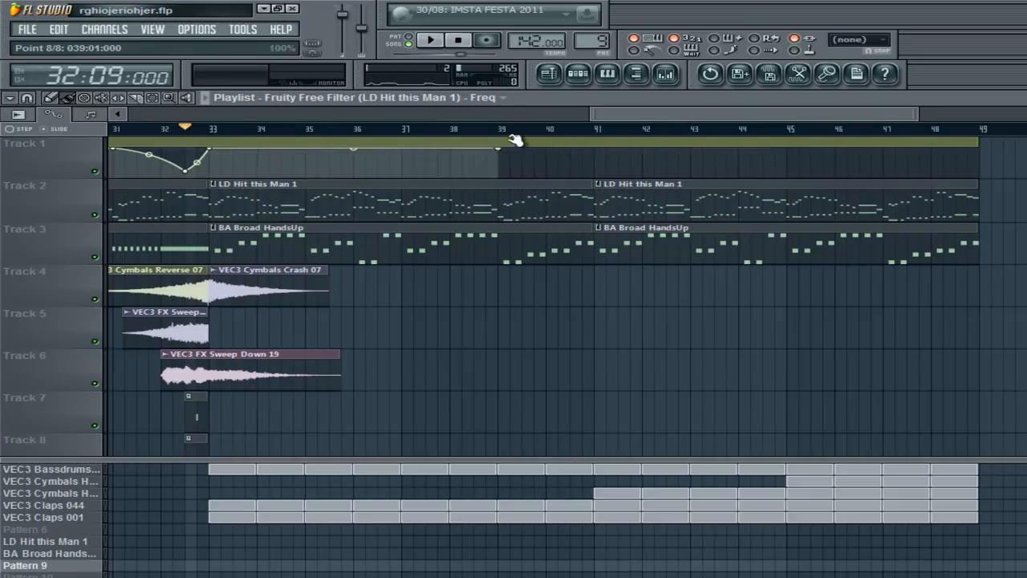
pyautogui.click(571, 167)
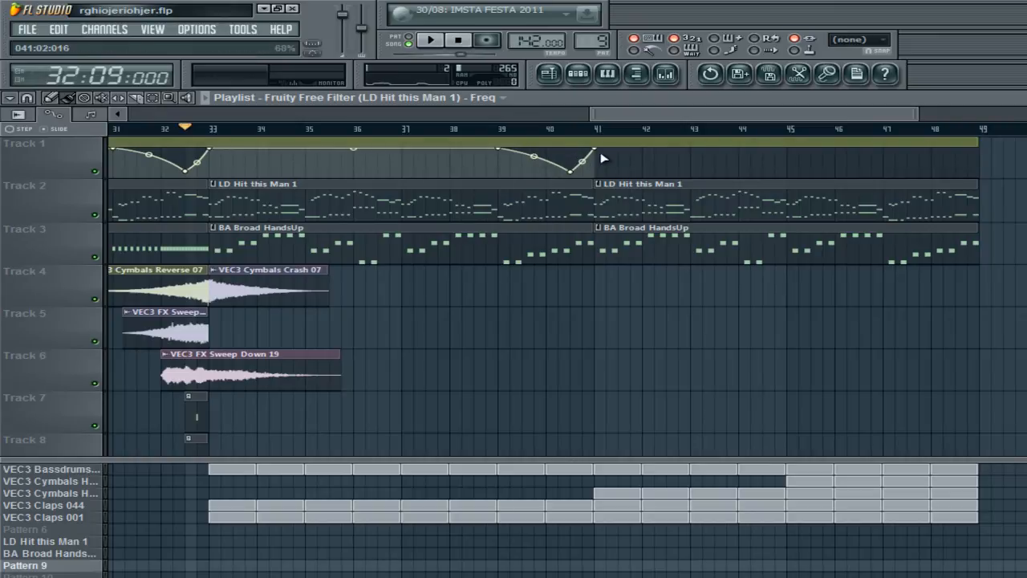
pyautogui.moveTo(883, 154); pyautogui.dragTo(889, 147)
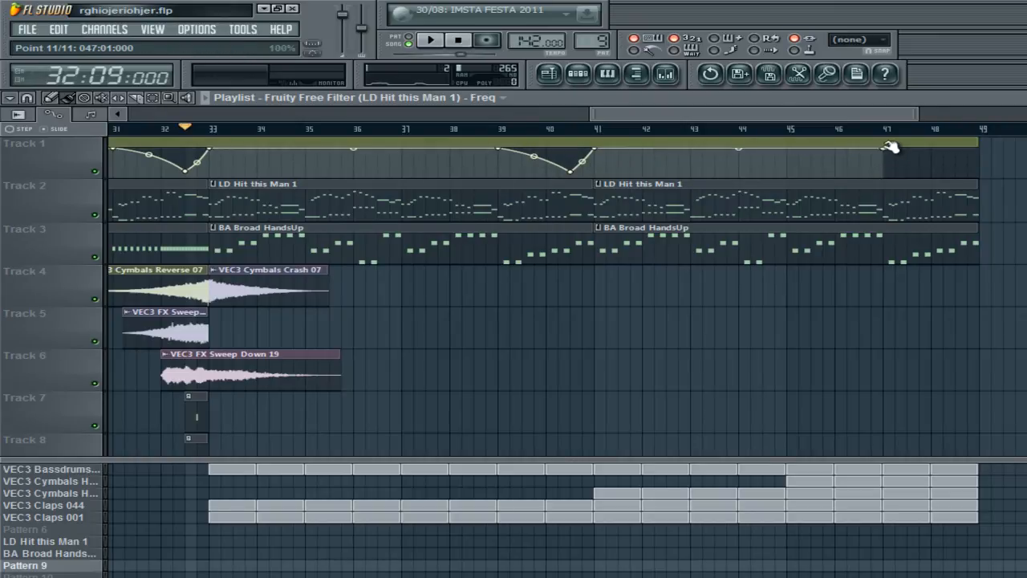
pyautogui.moveTo(959, 172); pyautogui.dragTo(955, 168)
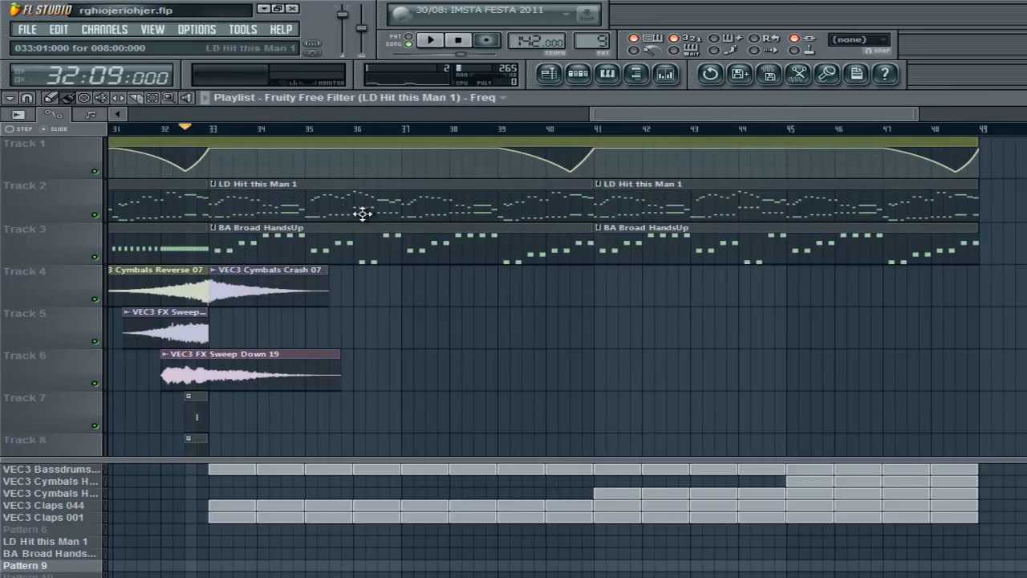
# Step: Set the song position to bar 39 and delete the VEC3 Claps 001, VEC3 Claps 044 and VEC3 Bassdrums blocks at bar 40
pyautogui.click(620, 127)
pyautogui.click(487, 125)
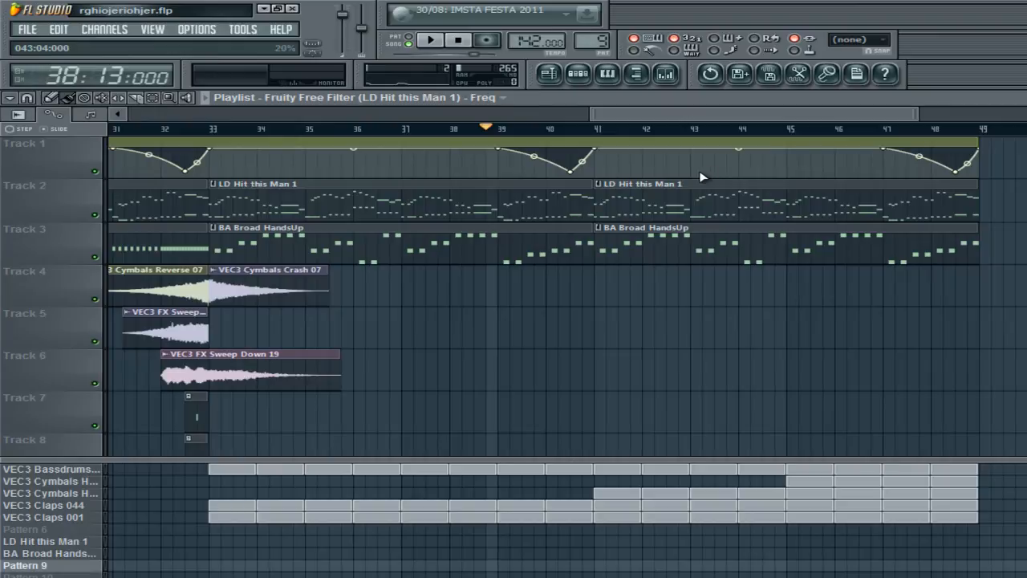
pyautogui.click(502, 128)
pyautogui.click(618, 129)
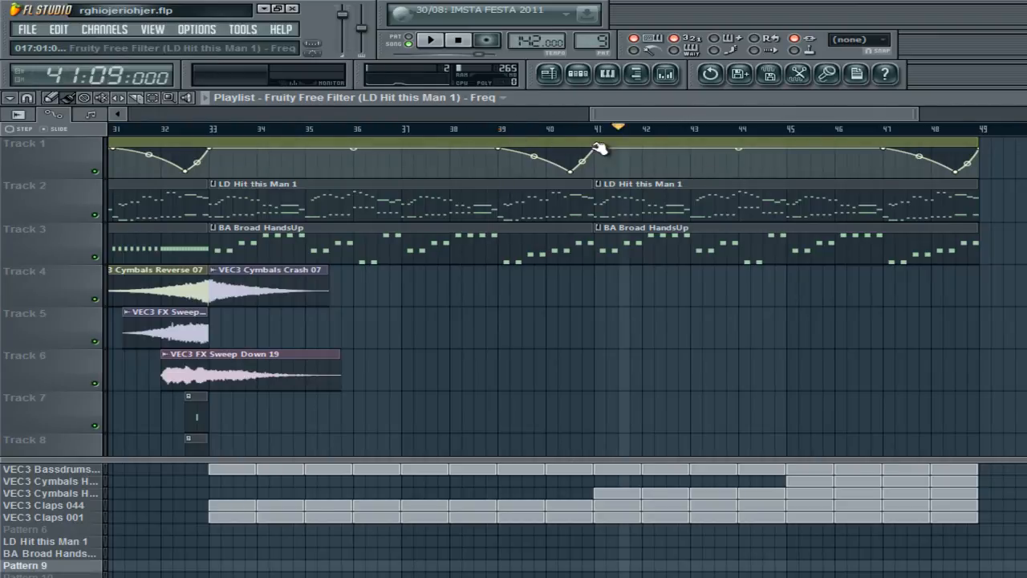
pyautogui.click(511, 130)
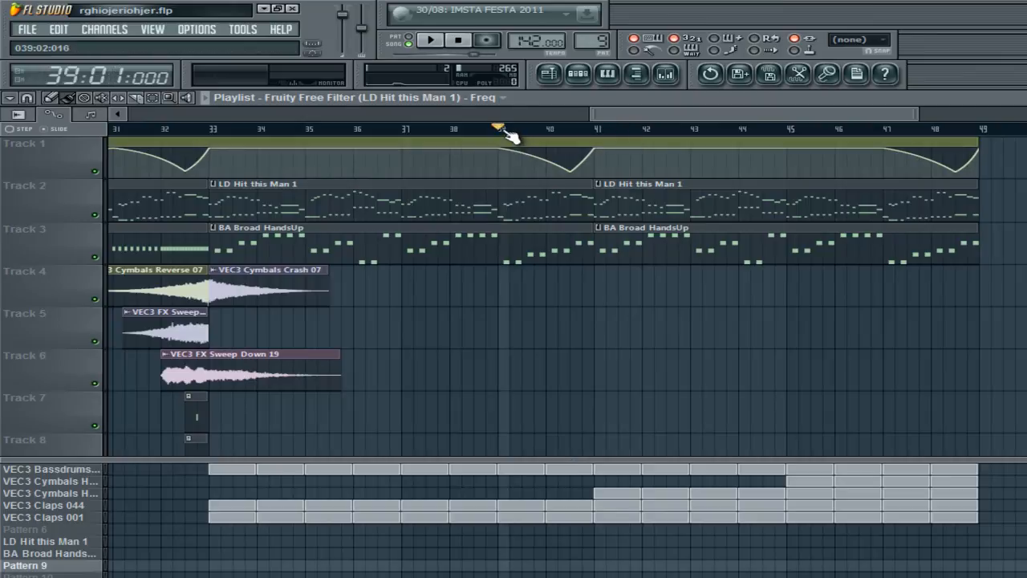
pyautogui.rightClick(573, 517)
pyautogui.rightClick(575, 505)
pyautogui.rightClick(581, 470)
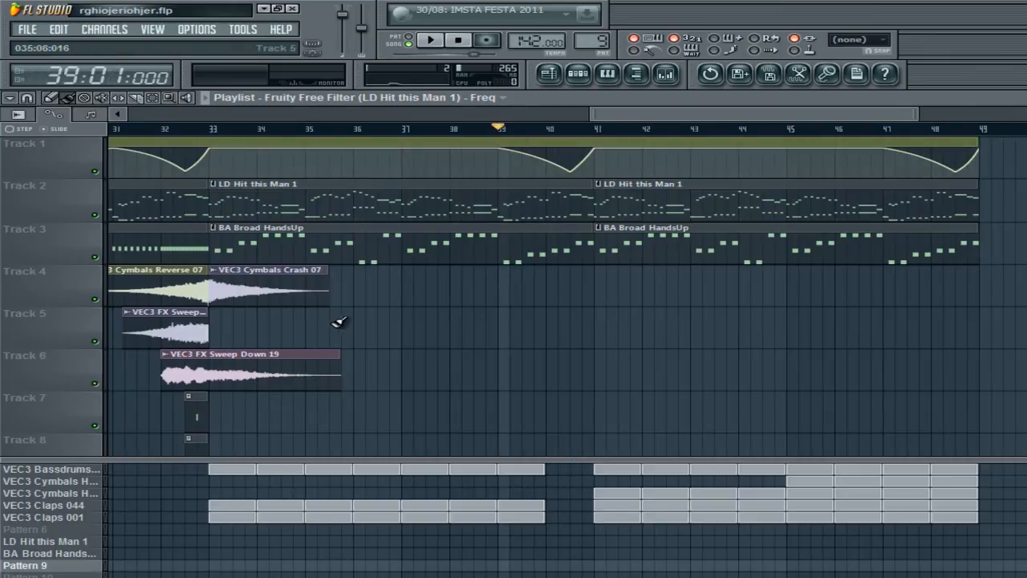
# Step: Copy the transition clips around bar 33 on Tracks 4 to 8 so they lead into bars 41 and 49, playing back from bar 39
pyautogui.moveTo(343, 270); pyautogui.dragTo(160, 434)
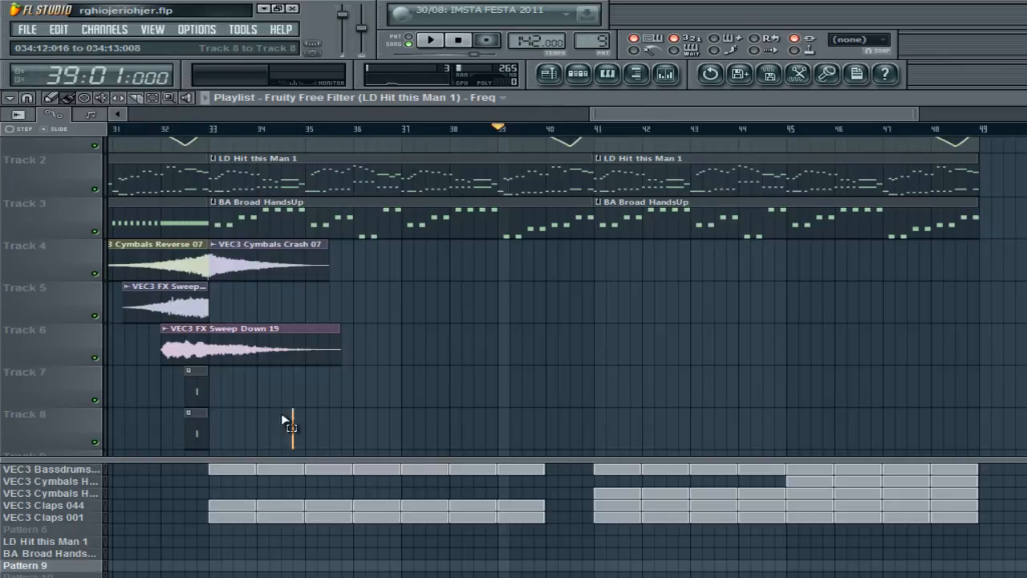
pyautogui.moveTo(281, 414)
pyautogui.mouseDown()
pyautogui.moveTo(140, 272)
pyautogui.moveTo(235, 257)
pyautogui.moveTo(562, 249)
pyautogui.moveTo(541, 252)
pyautogui.mouseUp()
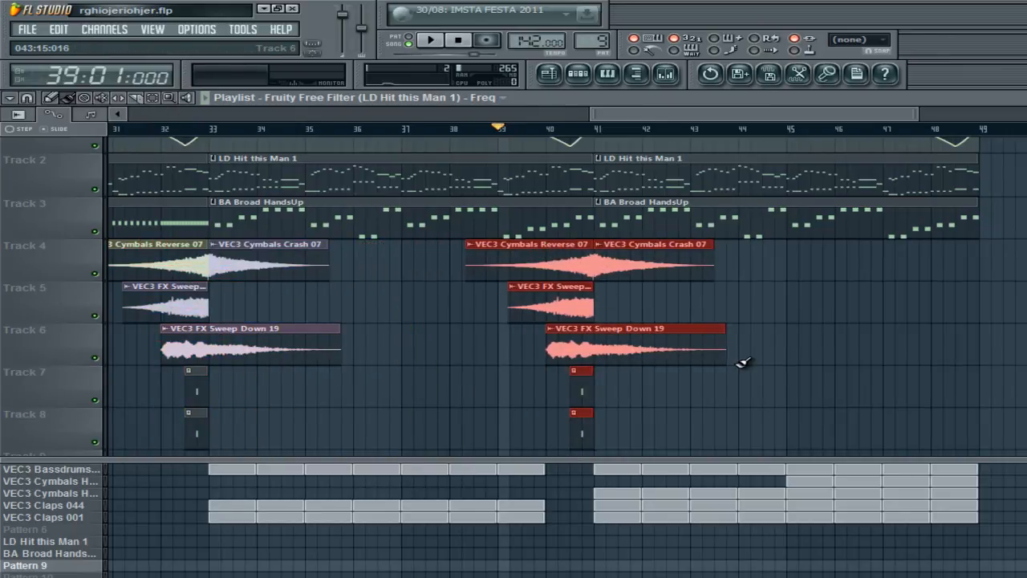
pyautogui.press('space')
pyautogui.scroll(1, 706, 350)
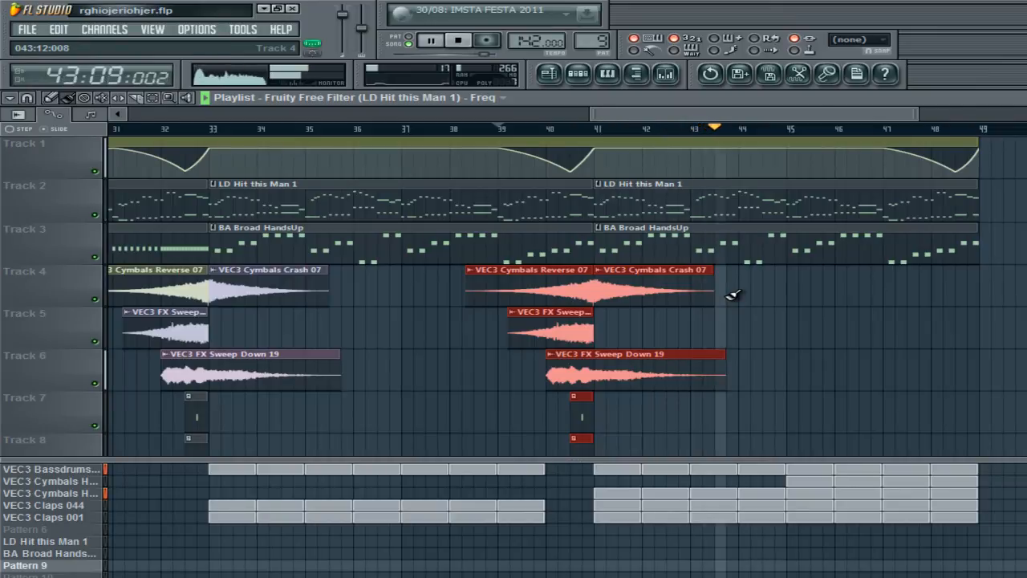
pyautogui.moveTo(670, 297)
pyautogui.mouseDown()
pyautogui.moveTo(333, 298)
pyautogui.moveTo(1003, 328)
pyautogui.mouseUp()
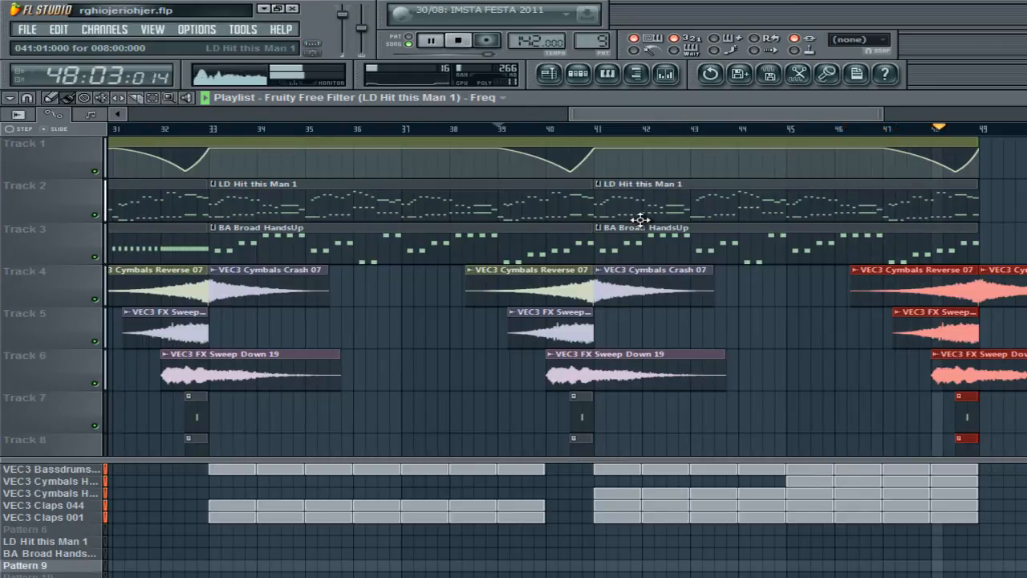
pyautogui.press('space')
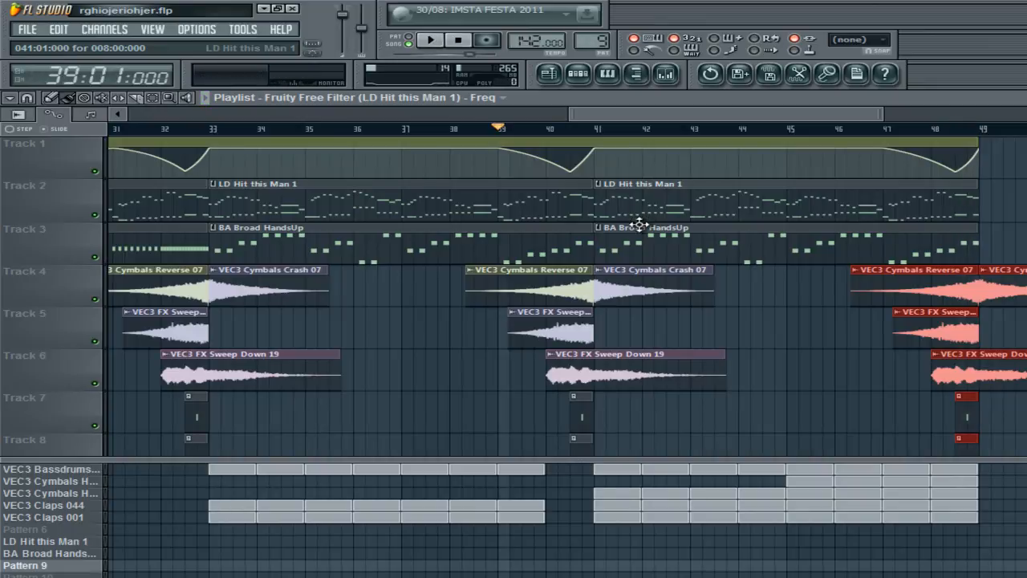
# Step: Place LD Hit this Man 1 clips on Track 2 at bars 49 and 57
pyautogui.moveTo(634, 119); pyautogui.dragTo(741, 105)
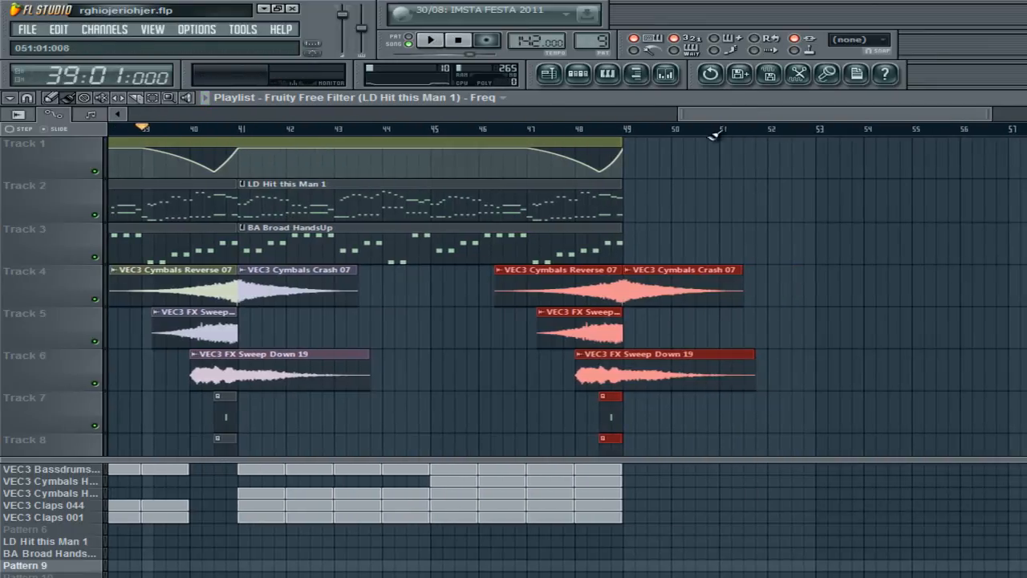
pyautogui.click(630, 196)
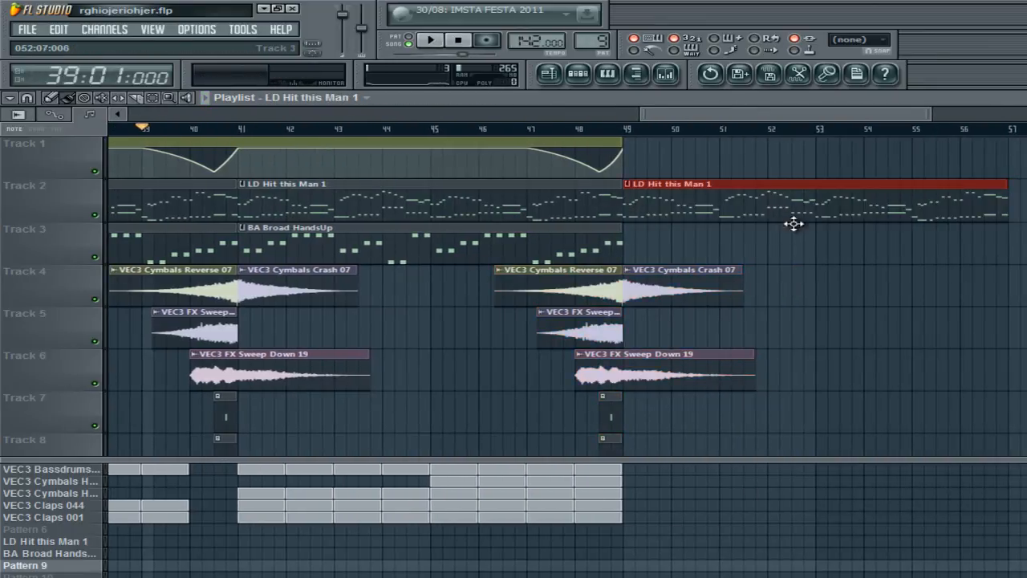
pyautogui.click(1015, 197)
# Step: Review the whole arrangement from the first bars to the last melody clip, and return to its beginning
pyautogui.moveTo(827, 115); pyautogui.dragTo(873, 124)
pyautogui.moveTo(762, 111); pyautogui.dragTo(717, 128)
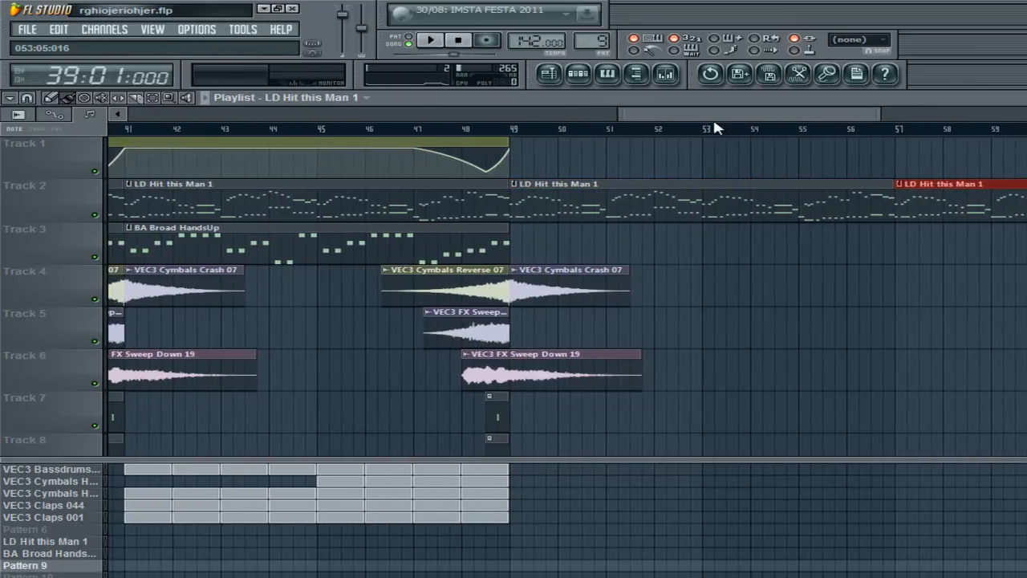
pyautogui.moveTo(714, 122); pyautogui.dragTo(4, 201)
pyautogui.scroll(-5, 566, 215)
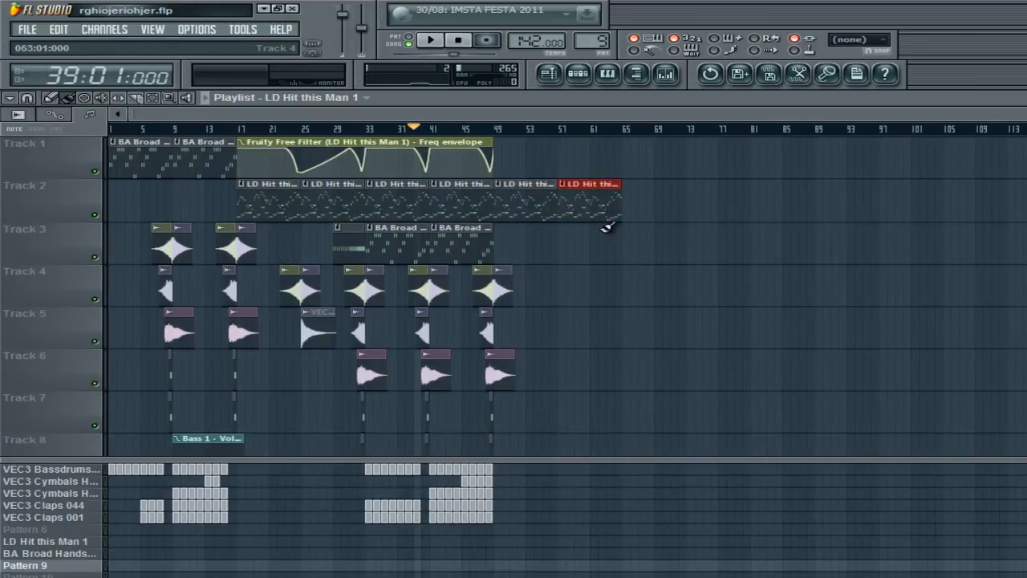
pyautogui.scroll(5, 221, 267)
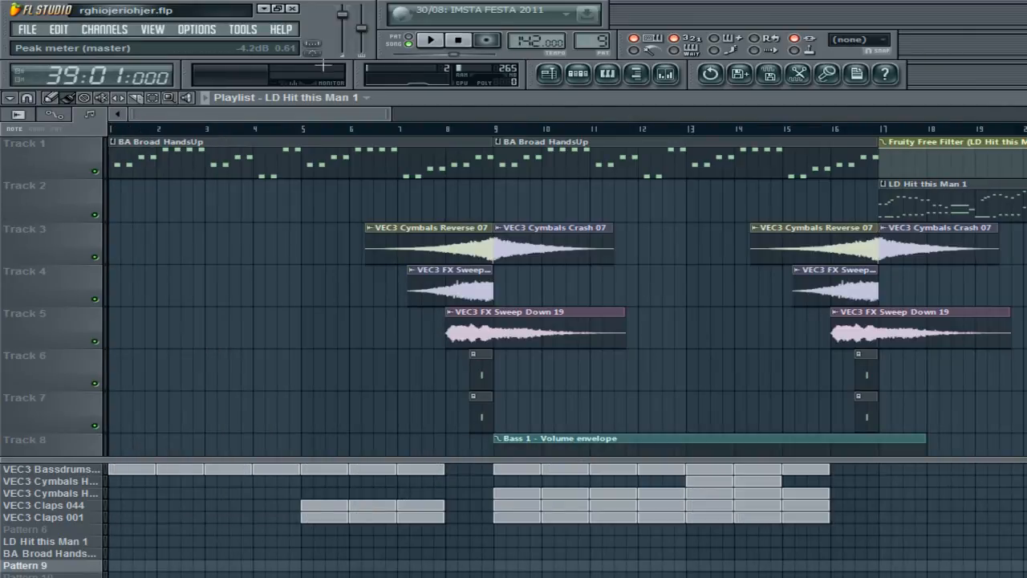
pyautogui.moveTo(314, 115); pyautogui.dragTo(85, 38)
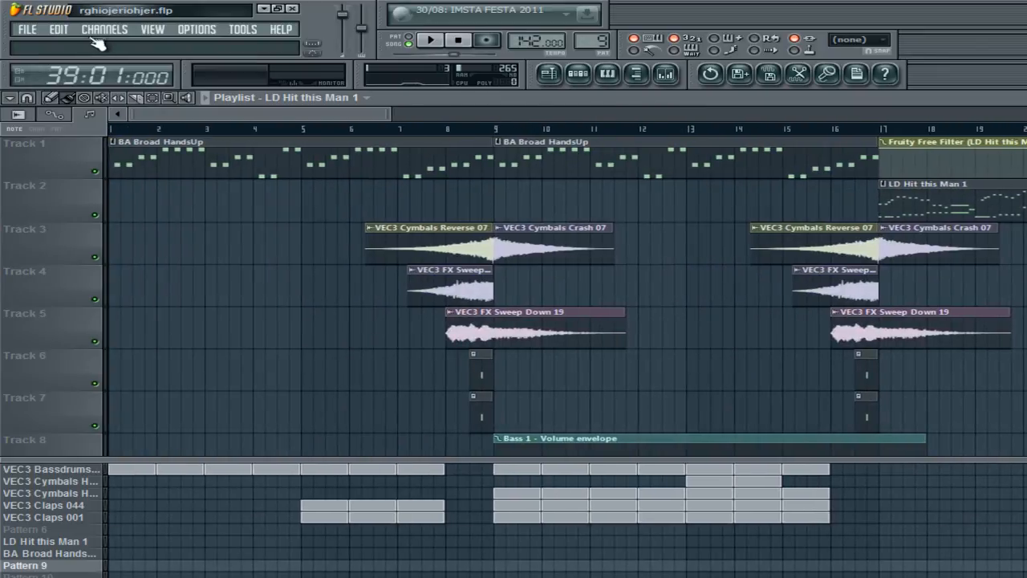